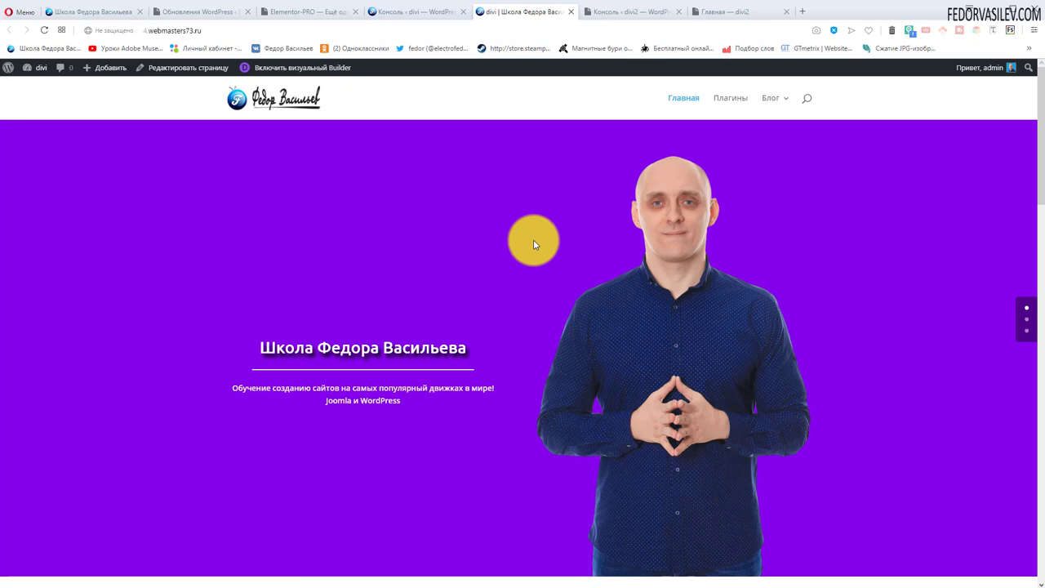
- Open the Главная page of the divi2 site for editing with Divi from the site's page list
left_click(630, 11)
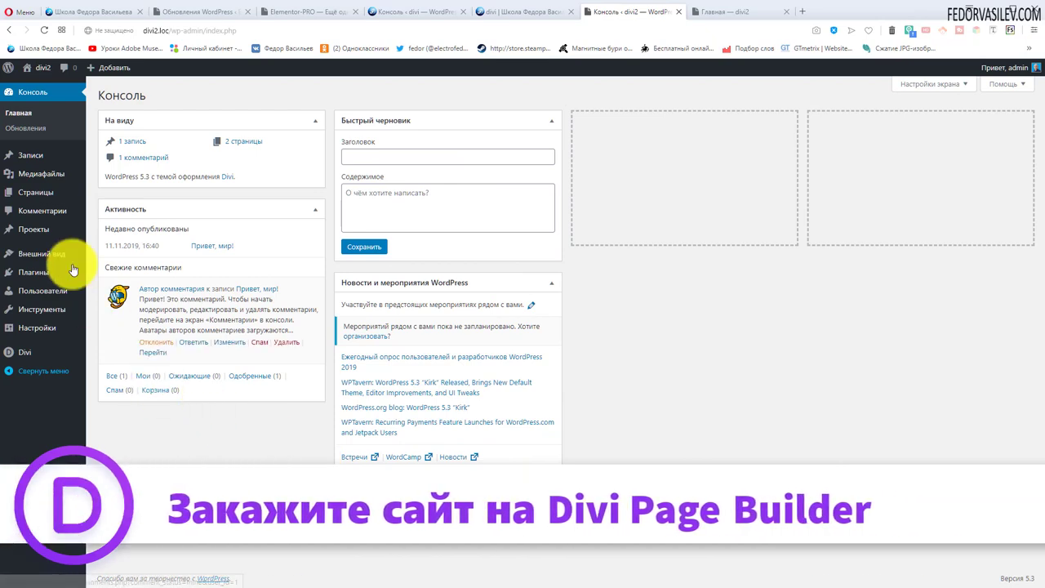
left_click(38, 193)
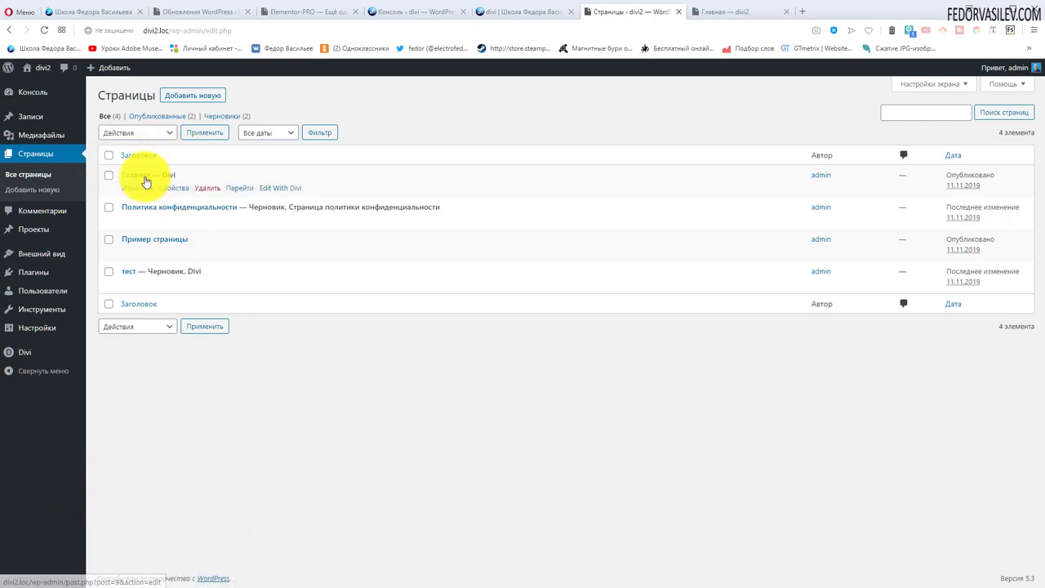
left_click(285, 189)
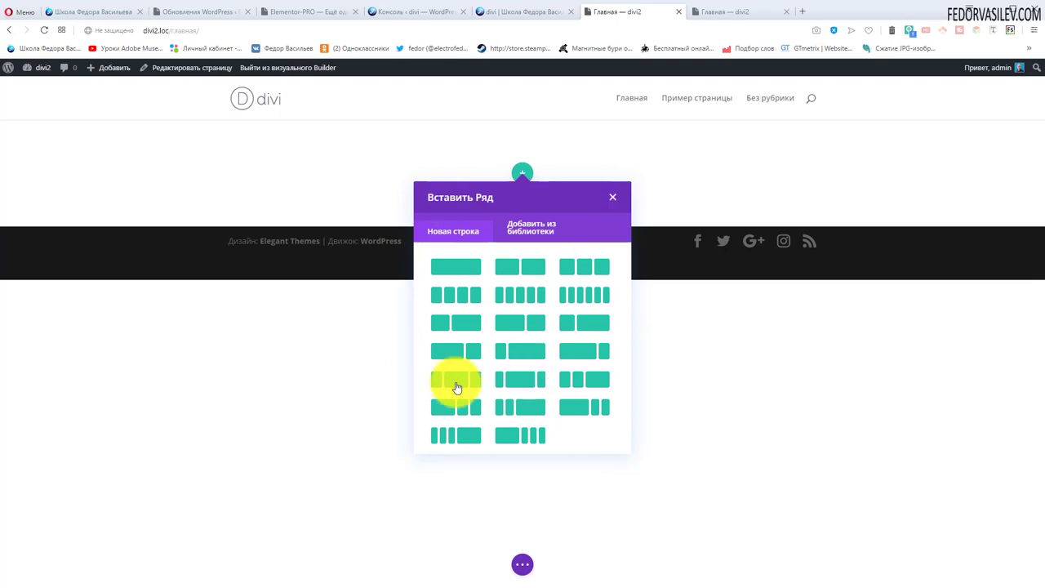
- Insert a single-column row into the empty section without adding a module
left_click(461, 275)
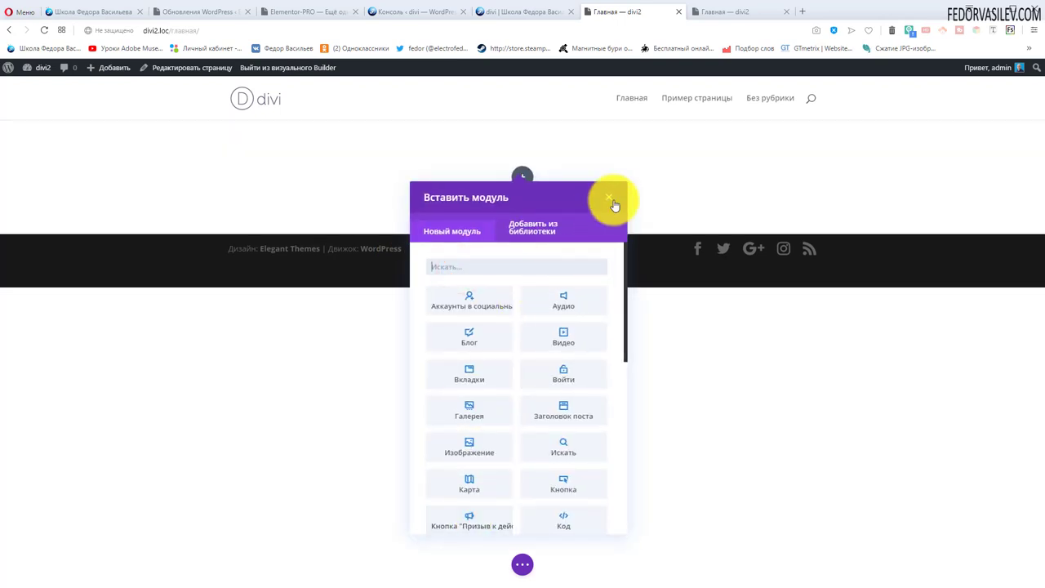
left_click(609, 199)
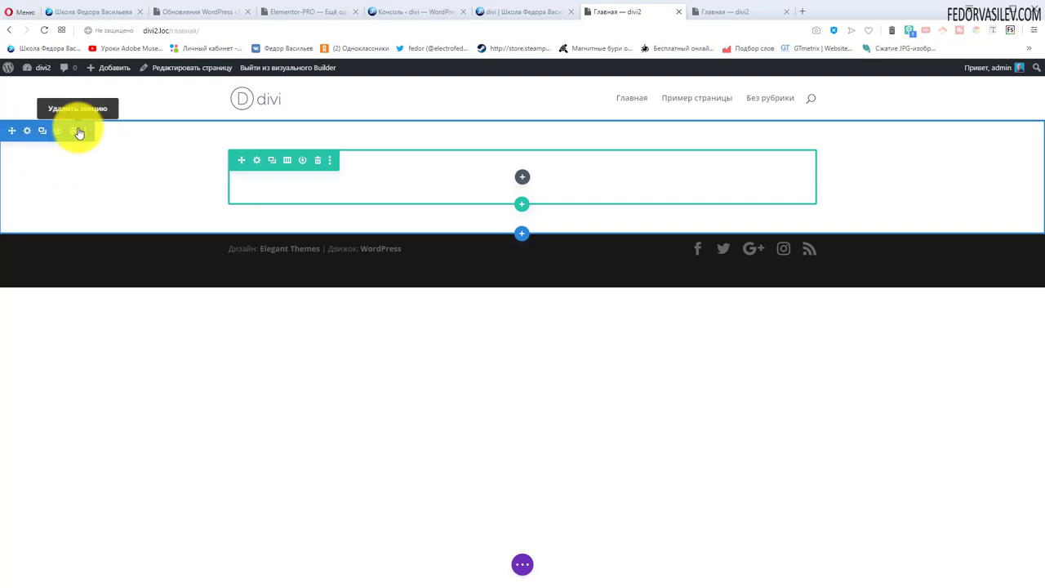
- Examine the column structures in the row's settings and the modules available for insertion, leaving the row unchanged
left_click(258, 167)
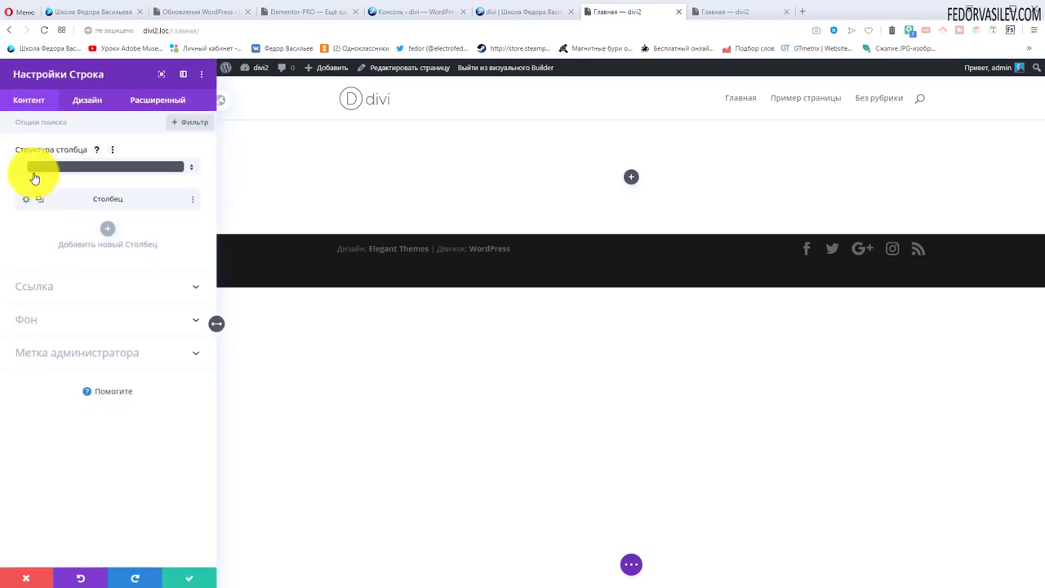
left_click(58, 172)
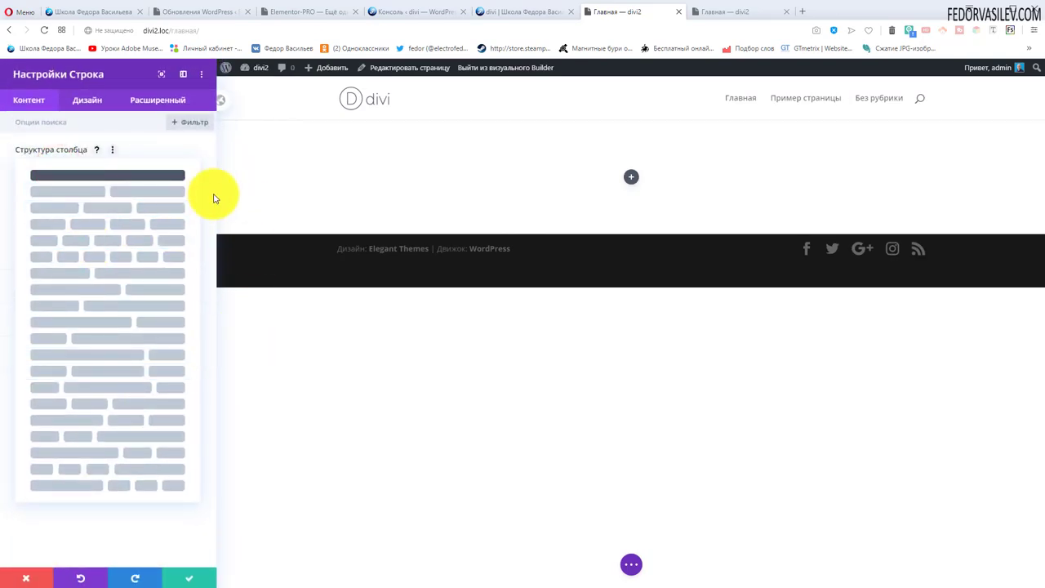
left_click(12, 578)
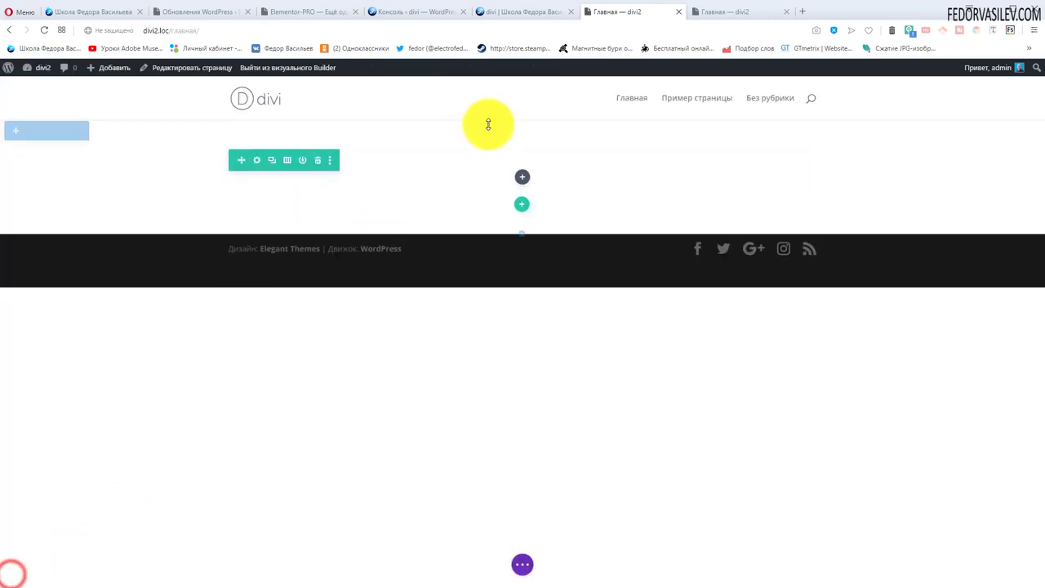
left_click(522, 178)
scroll(513, 282, "down", 5)
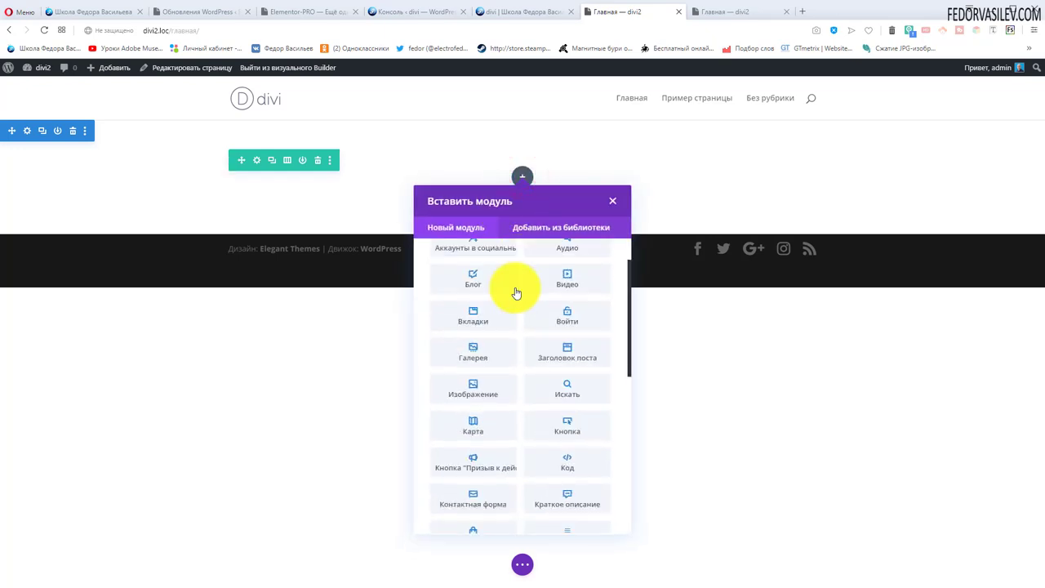
left_click(362, 210)
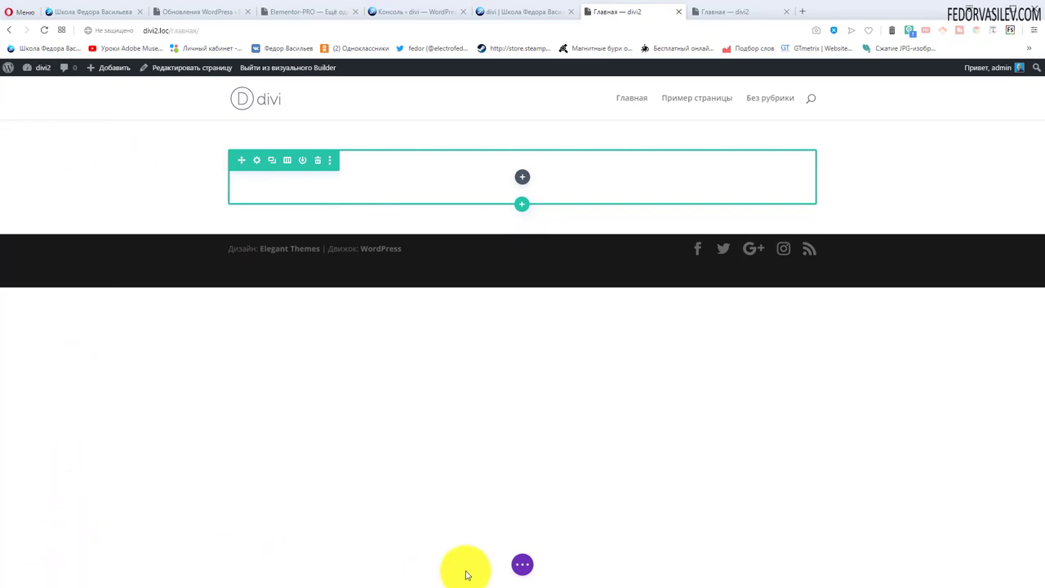
- Switch the page builder to the wireframe view
left_click(523, 565)
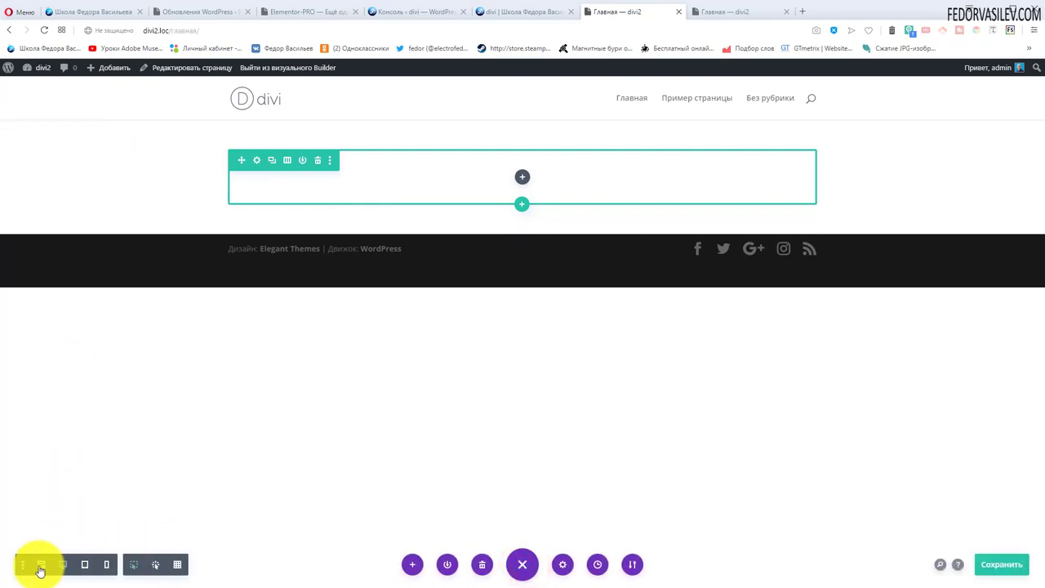
left_click(41, 565)
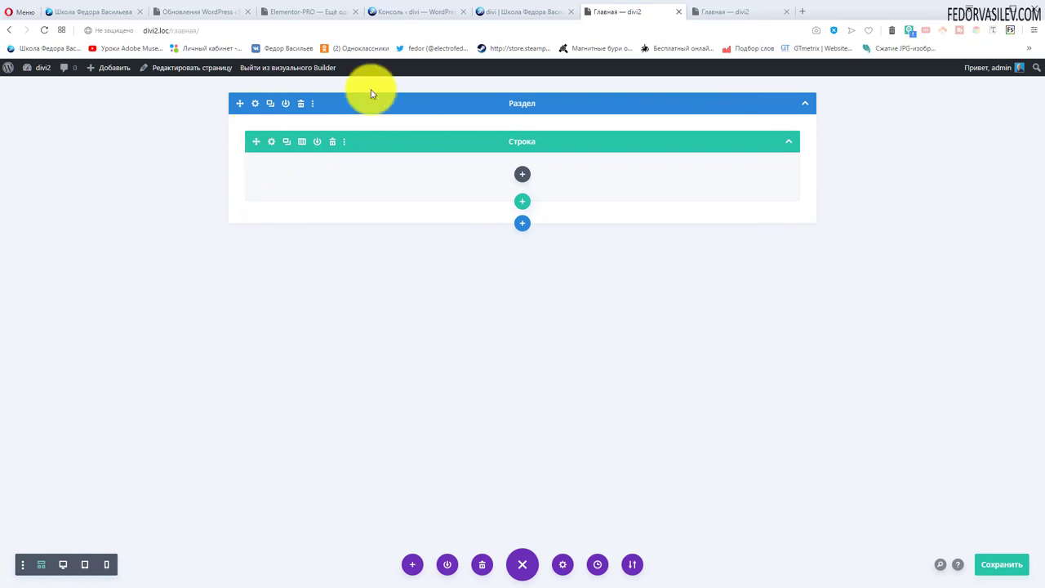
left_click(43, 572)
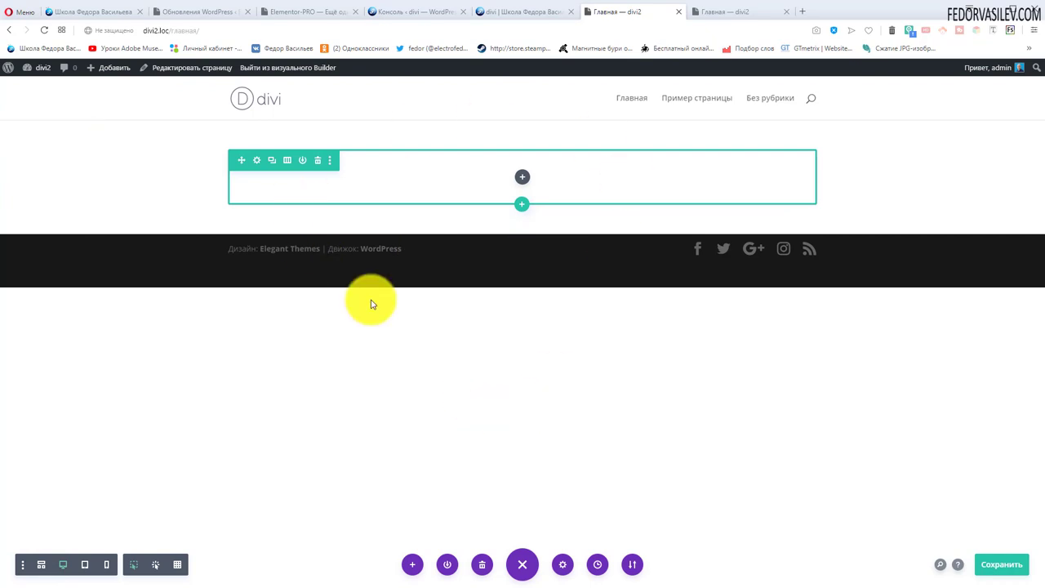
left_click(41, 569)
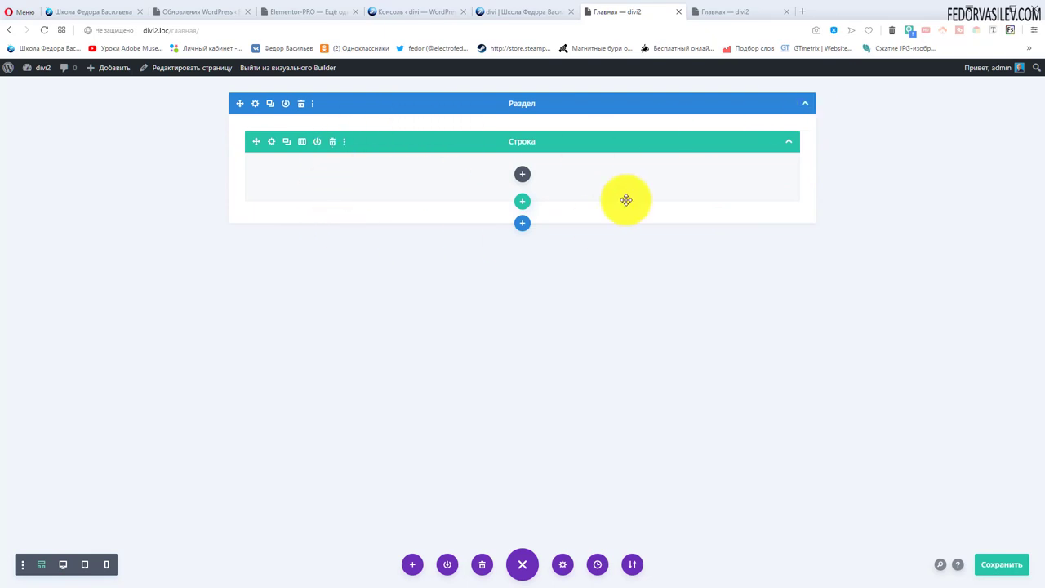
- Collapse and re-expand the section and its row in the wireframe view
left_click(806, 108)
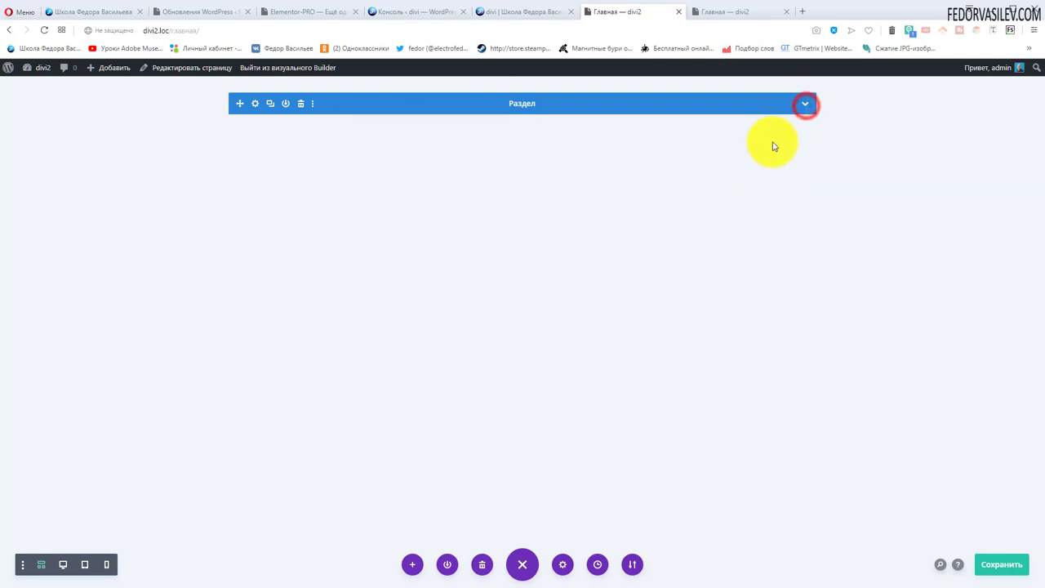
left_click(805, 104)
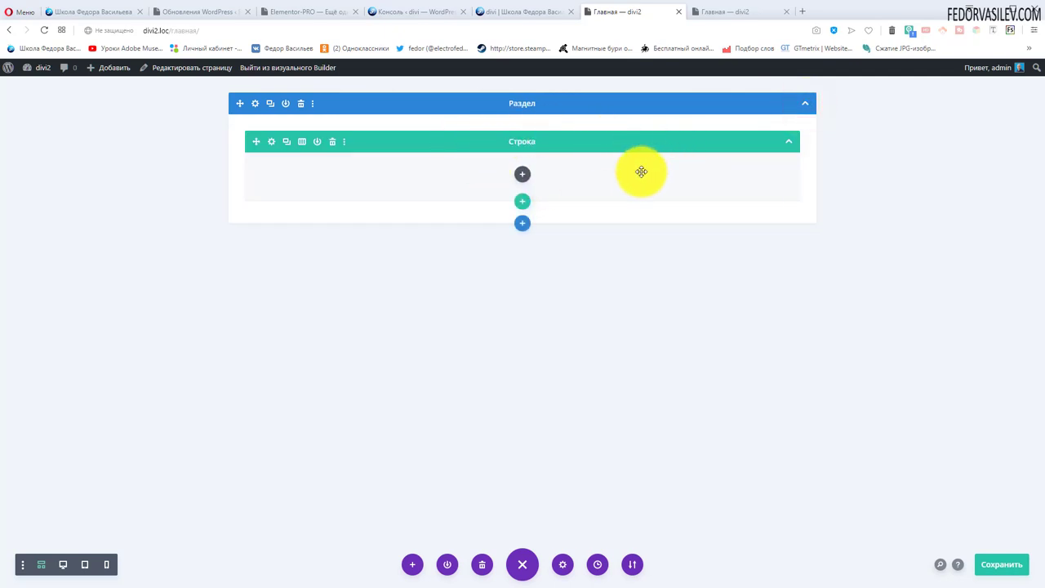
left_click(787, 142)
left_click(788, 143)
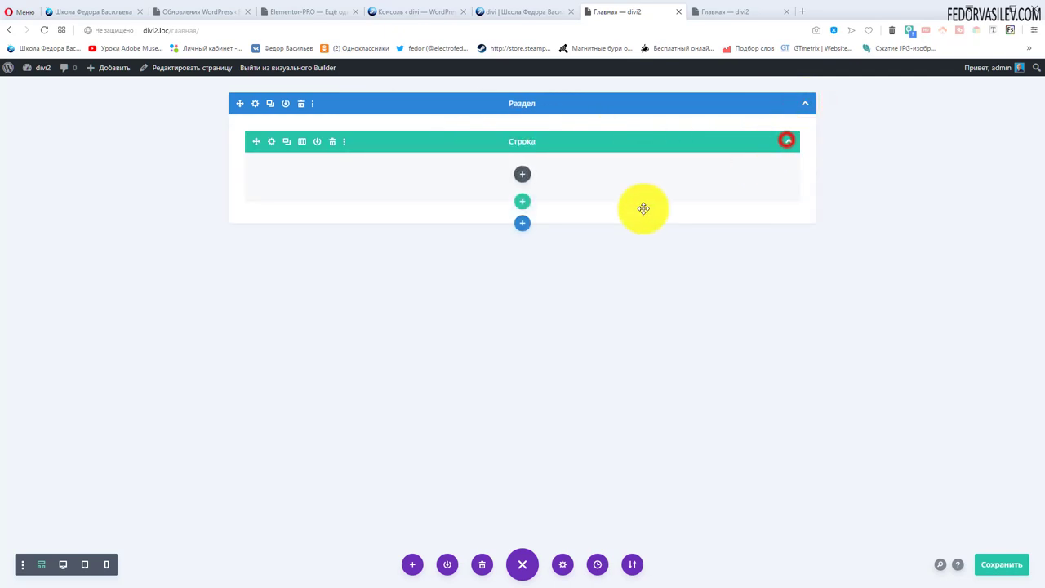
- Add a second single-column row below the existing row and delete it
left_click(523, 204)
left_click(467, 286)
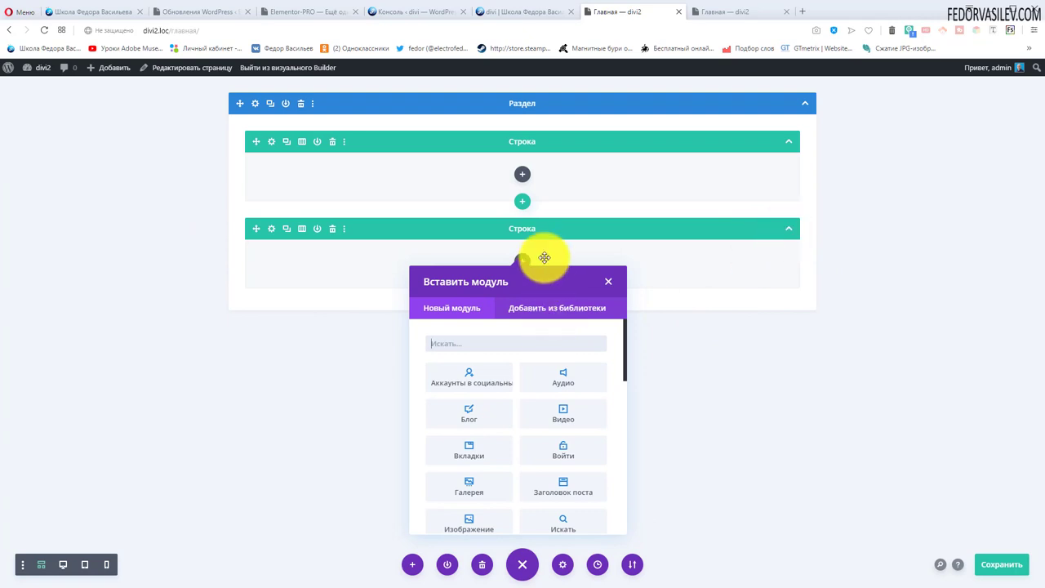
left_click(331, 231)
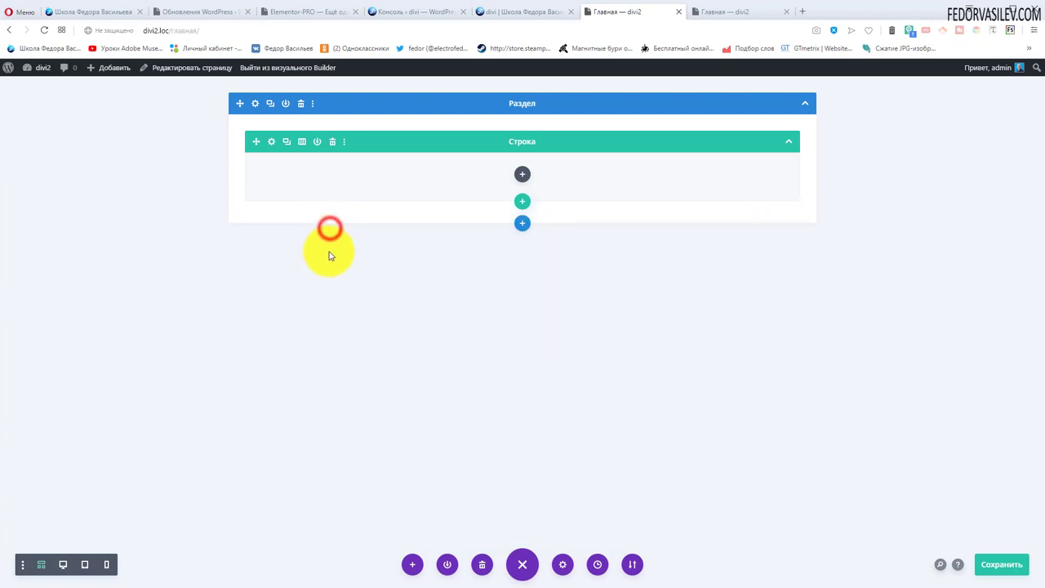
- Add a regular section with a single-column row below the first section and delete that new section
left_click(523, 226)
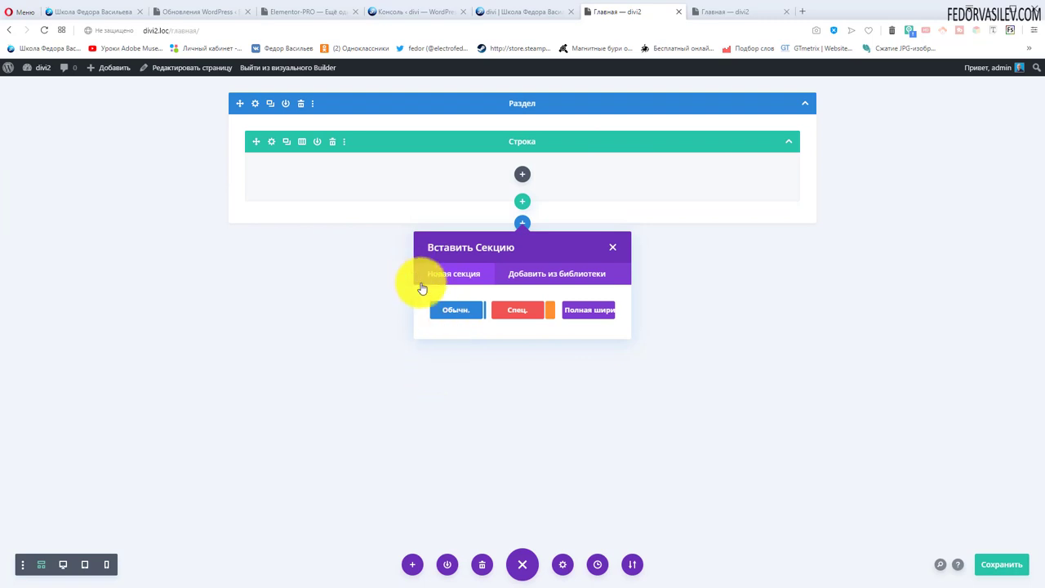
left_click(450, 317)
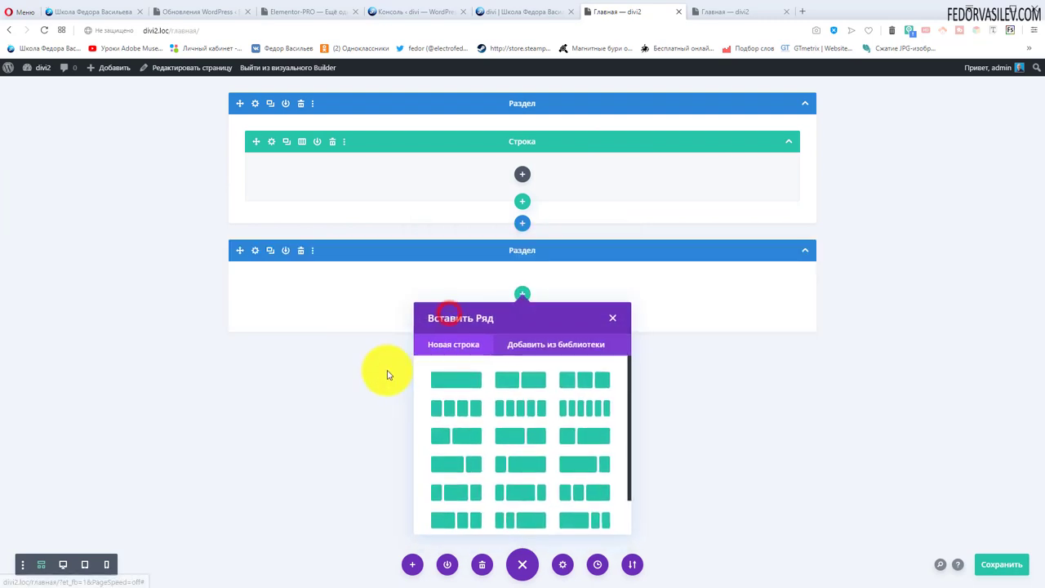
left_click(462, 380)
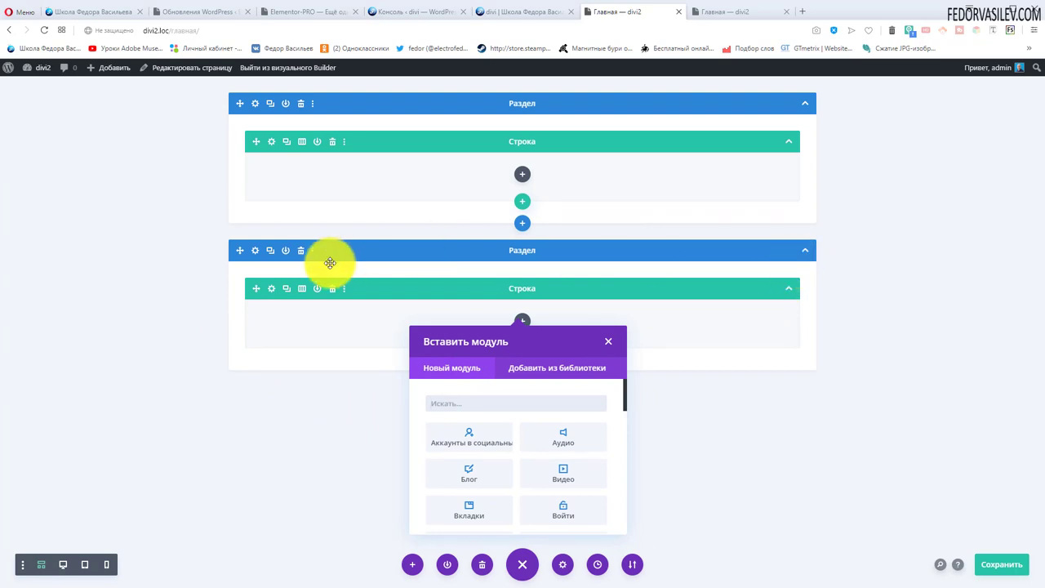
left_click(302, 251)
- Look at the column layouts offered for a specialty (Спец.) section without inserting one
left_click(523, 223)
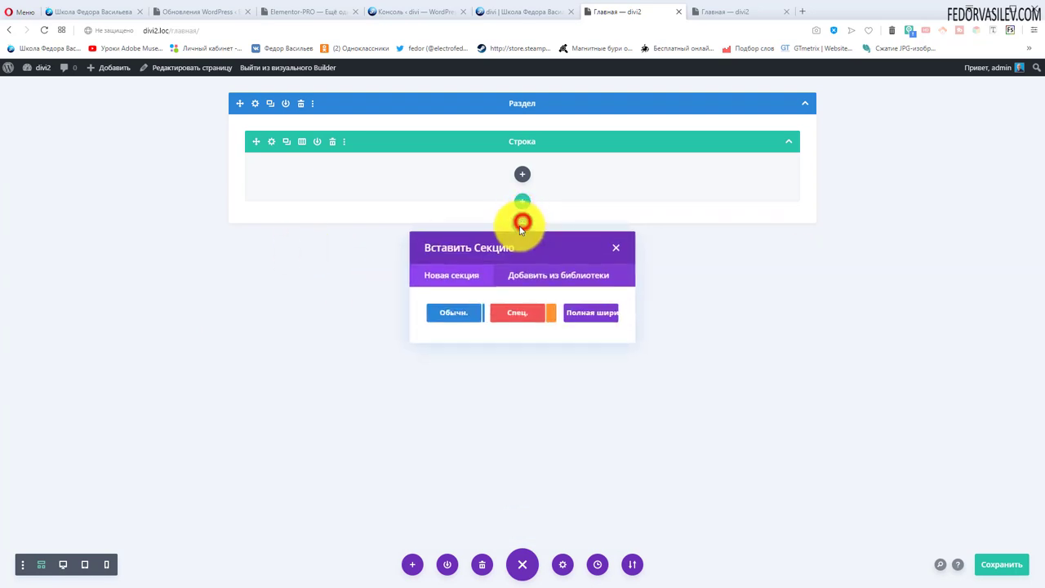
left_click(492, 314)
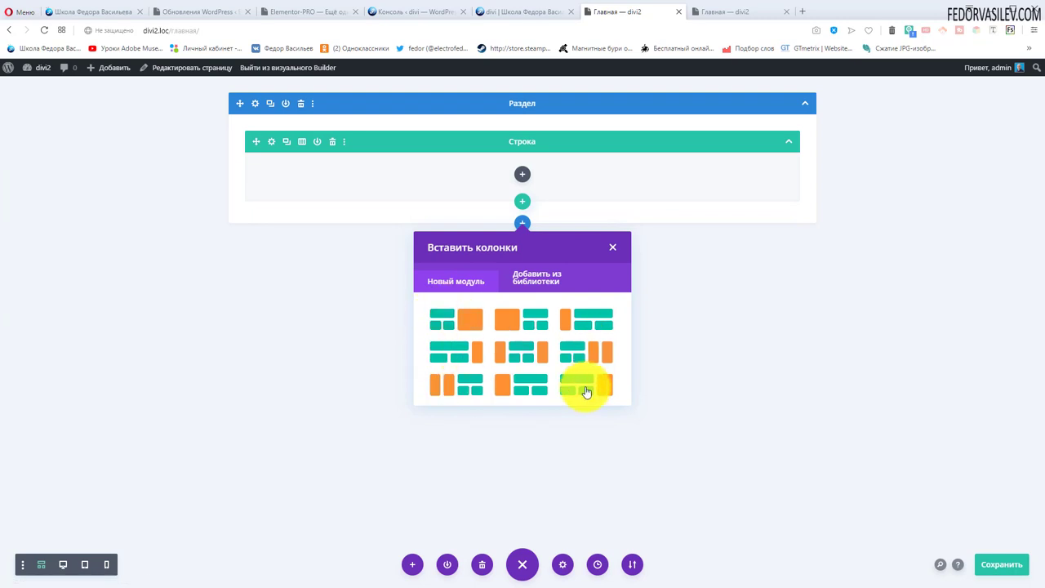
left_click(612, 250)
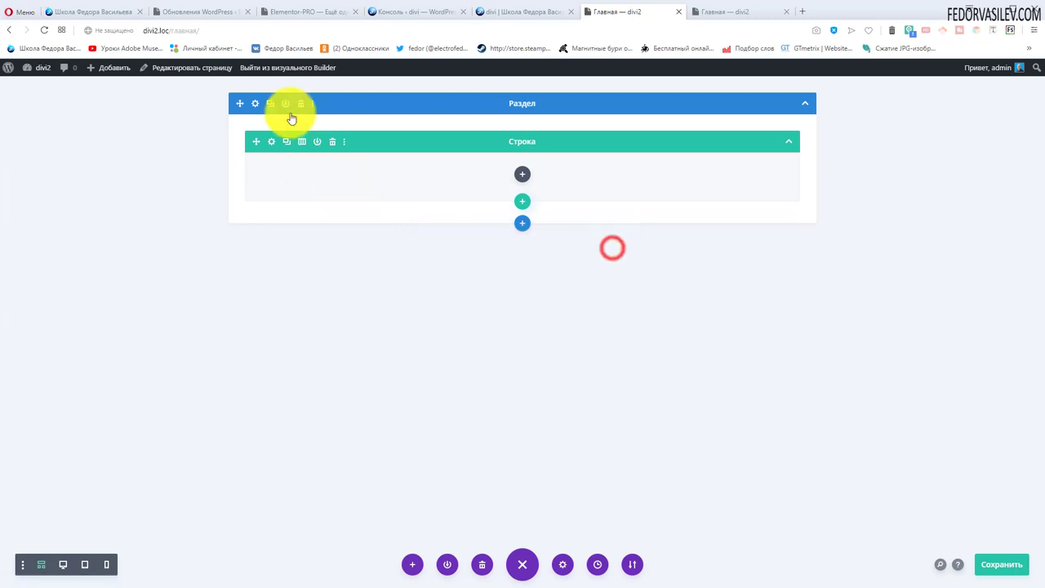
- Insert an empty regular (Обычн.) section below the first section, without choosing a row layout
left_click(522, 225)
left_click(459, 312)
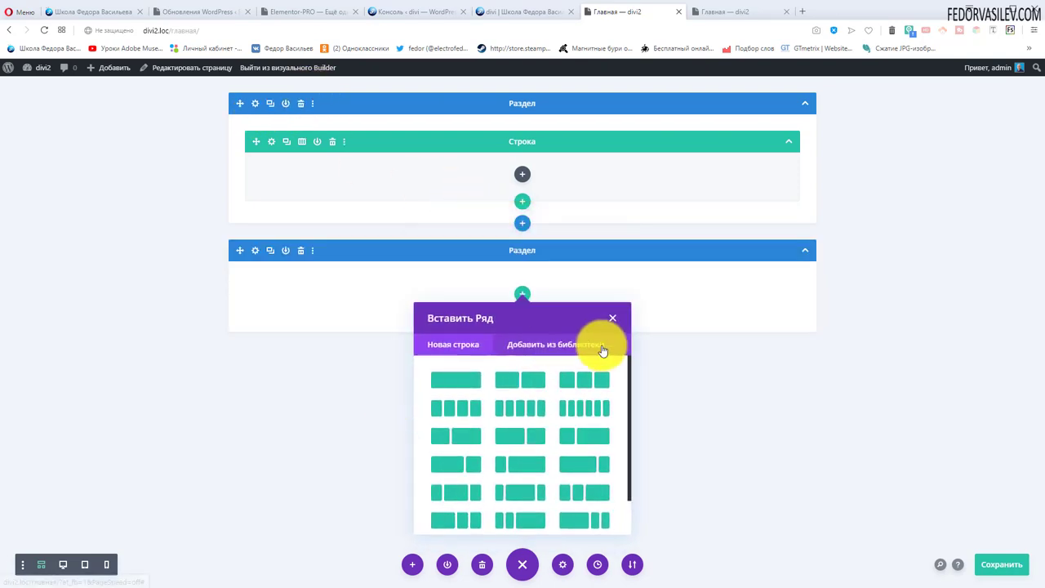
left_click(612, 318)
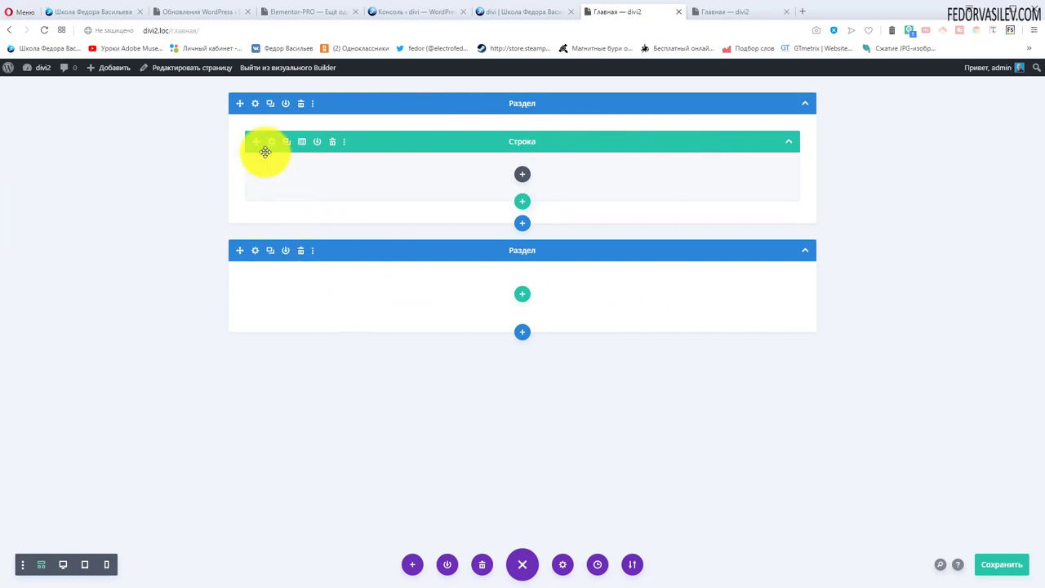
- Look at the settings of the first section's row and discard them without changes
left_click_drag(256, 143, 243, 172)
left_click(270, 144)
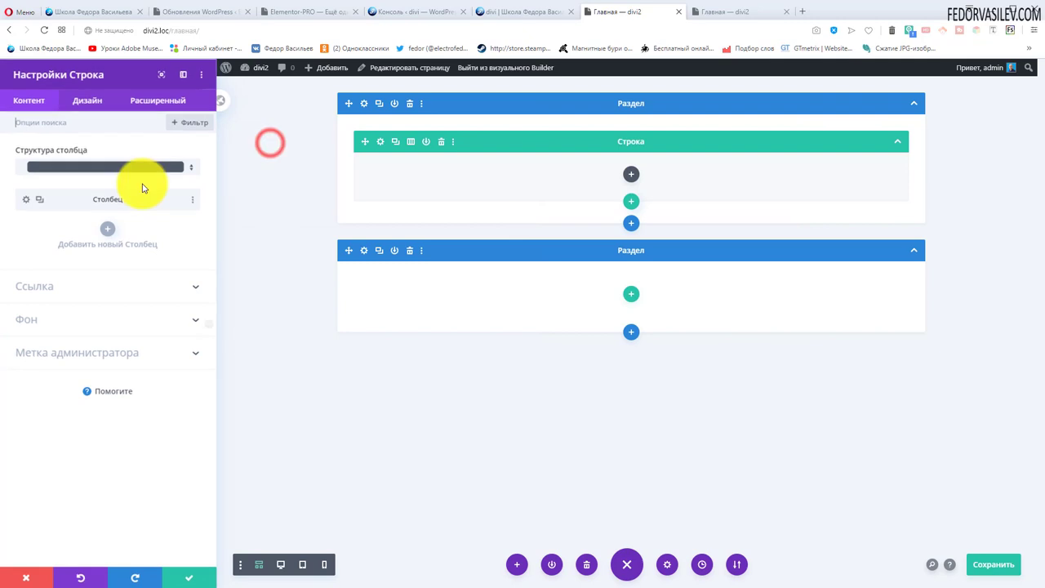
left_click(15, 580)
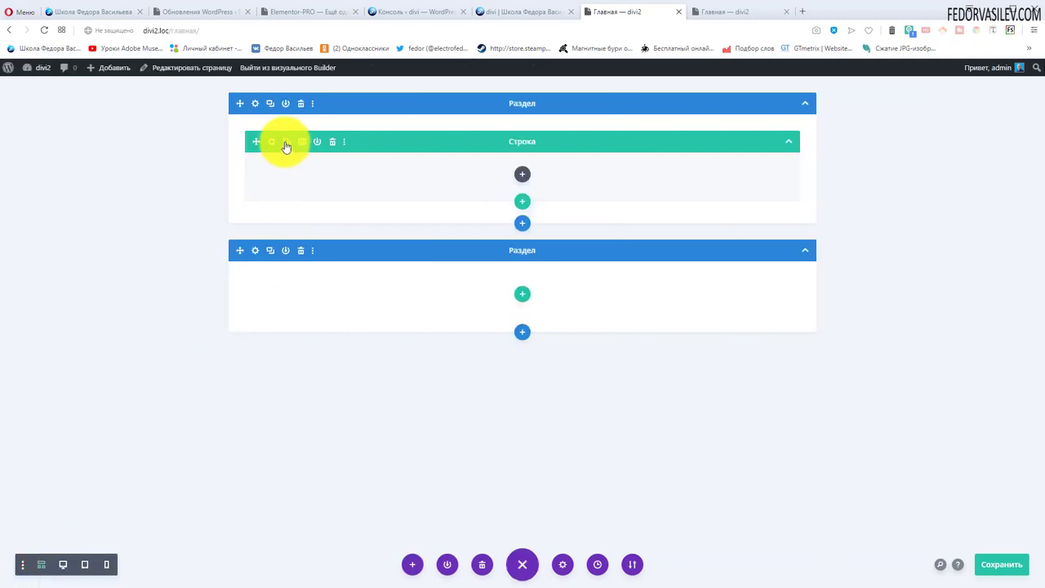
- Duplicate the row in the first section and delete the copy
left_click(286, 143)
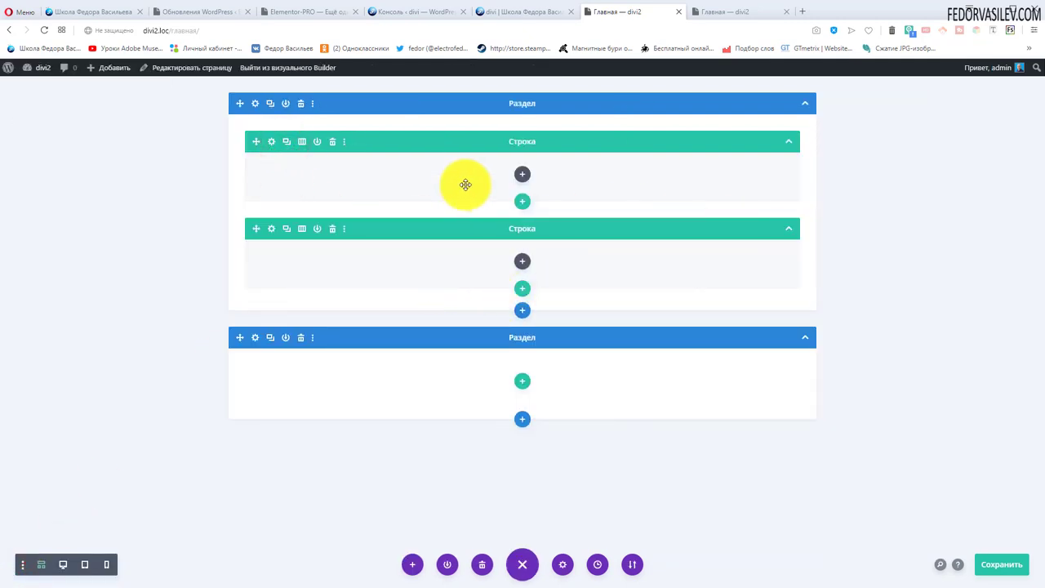
left_click(333, 229)
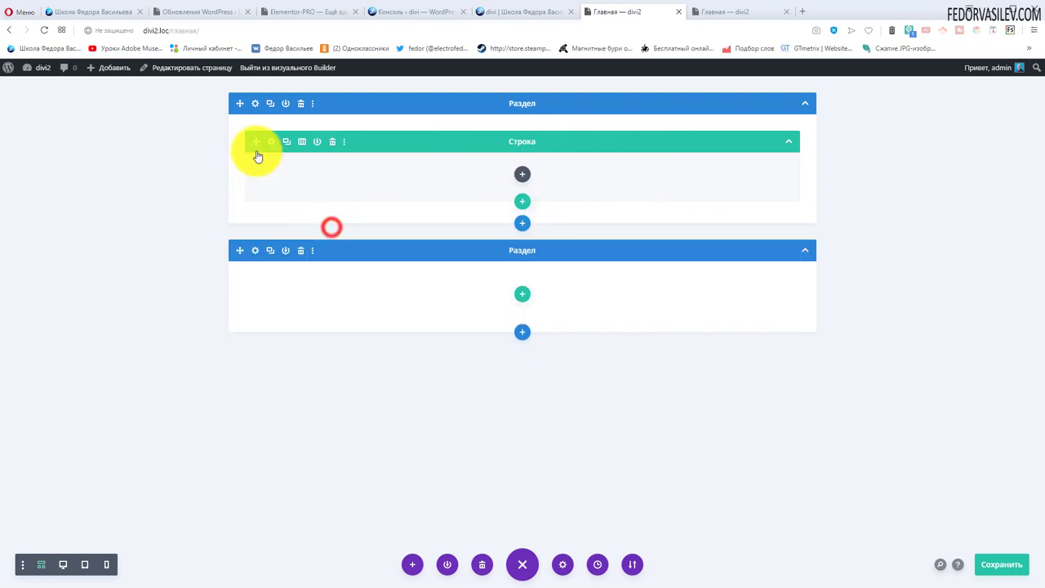
- Change the layout of the first section's row to two equal columns
left_click(303, 143)
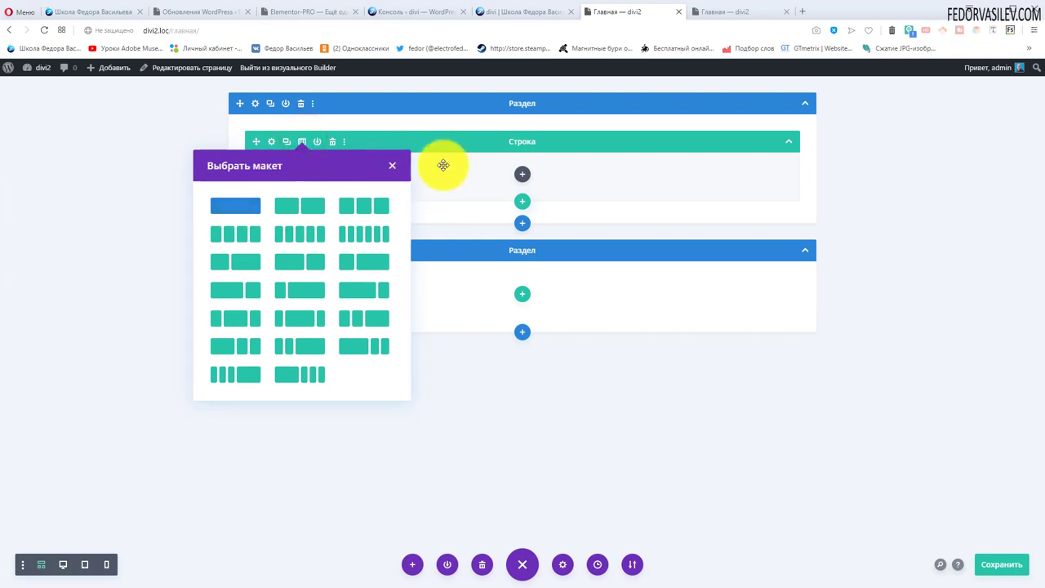
left_click(392, 168)
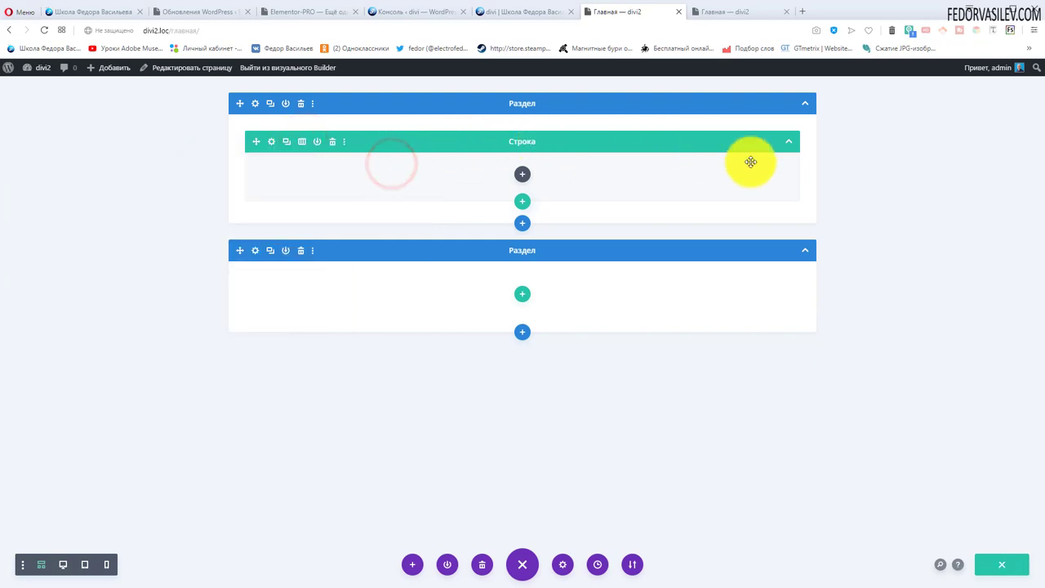
left_click(301, 143)
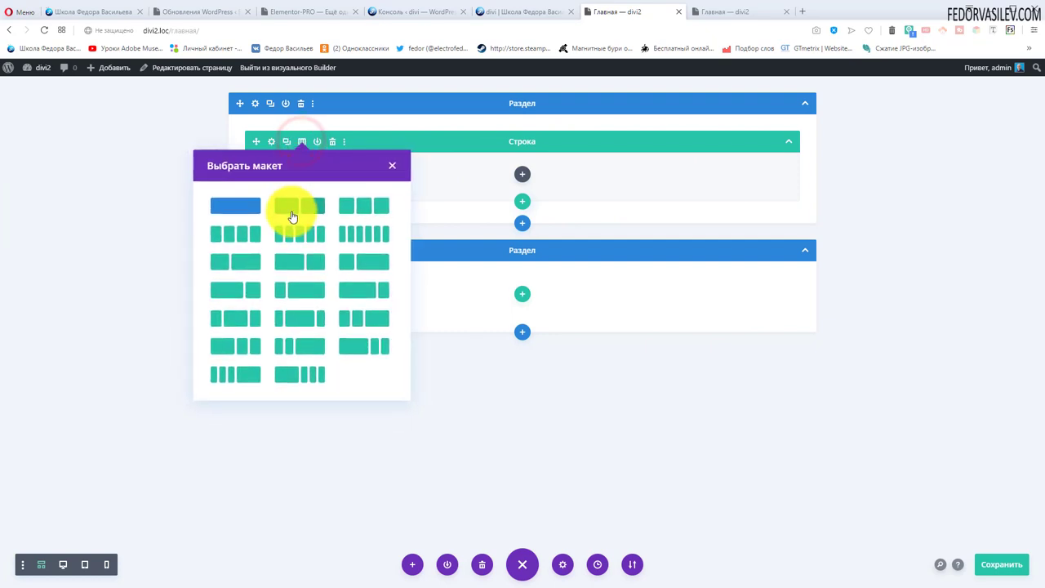
left_click(291, 207)
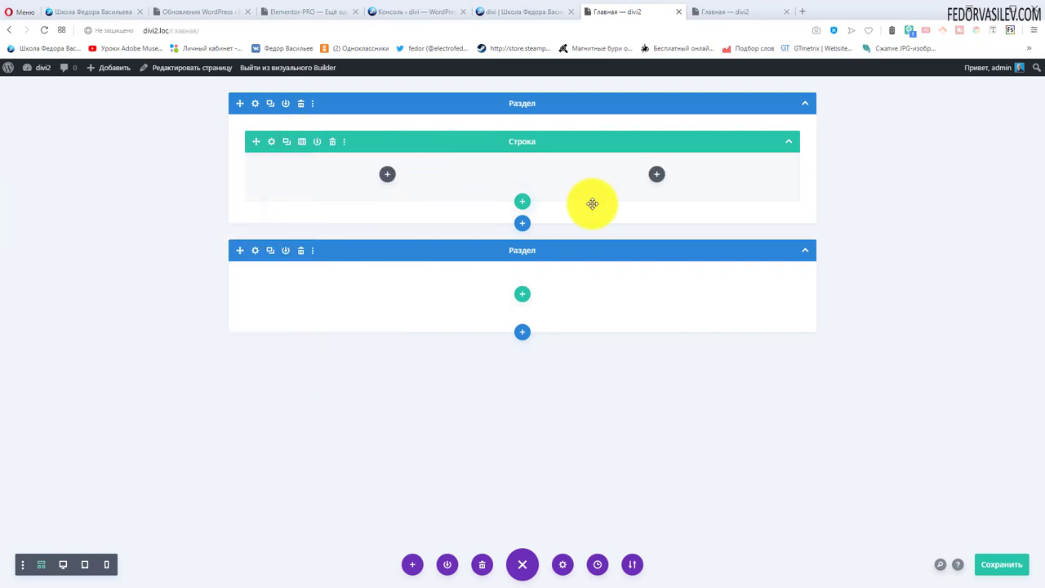
- Look through the modules offered for each column of the two-column row without inserting any
left_click(388, 176)
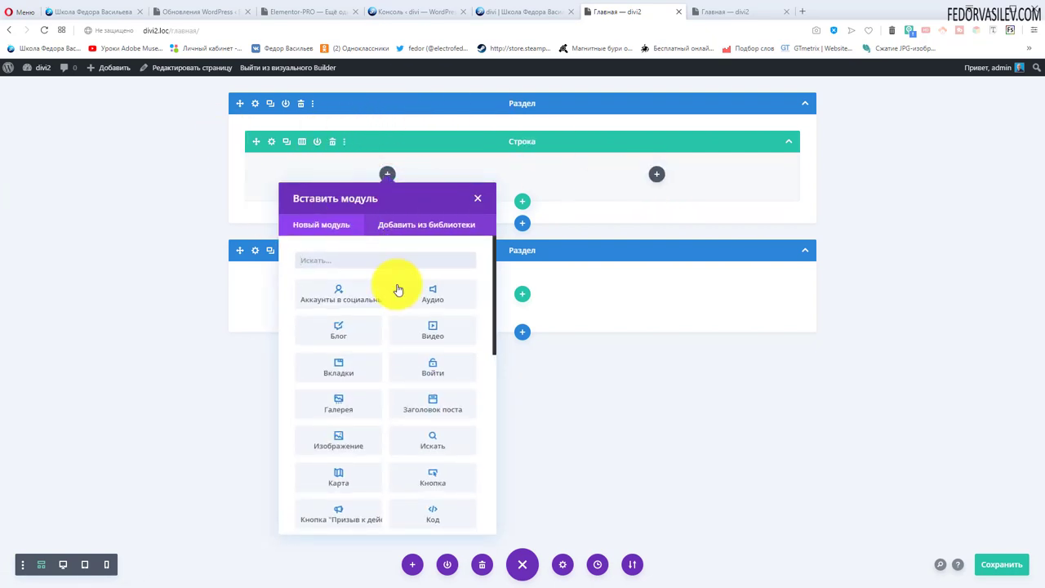
left_click(480, 201)
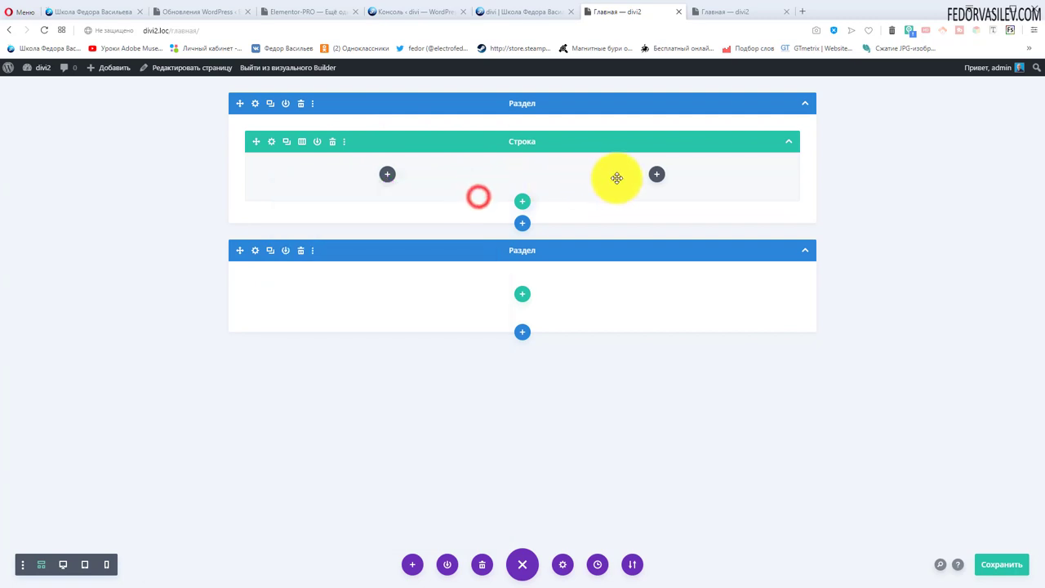
left_click(655, 175)
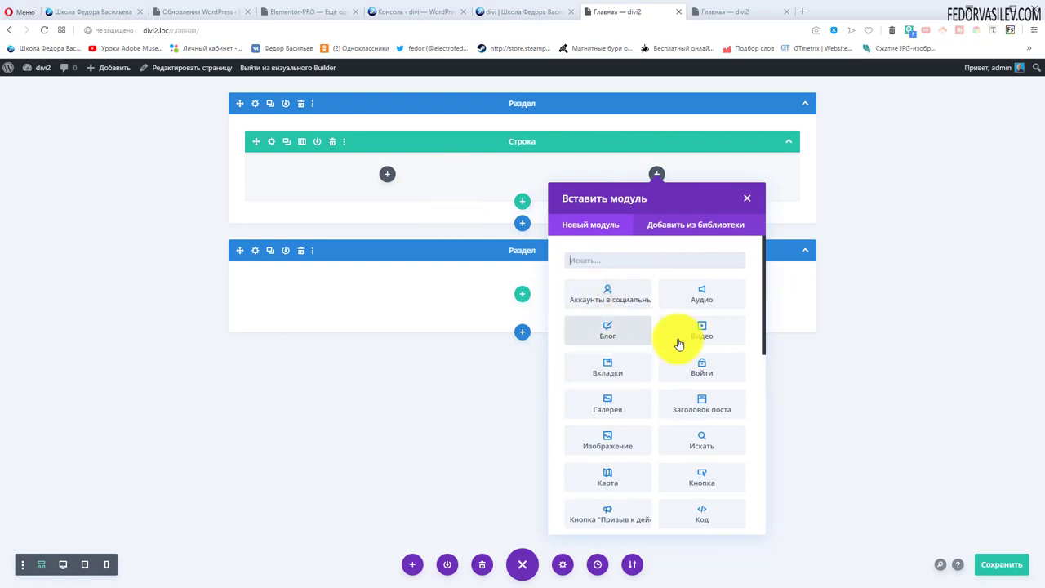
left_click(471, 179)
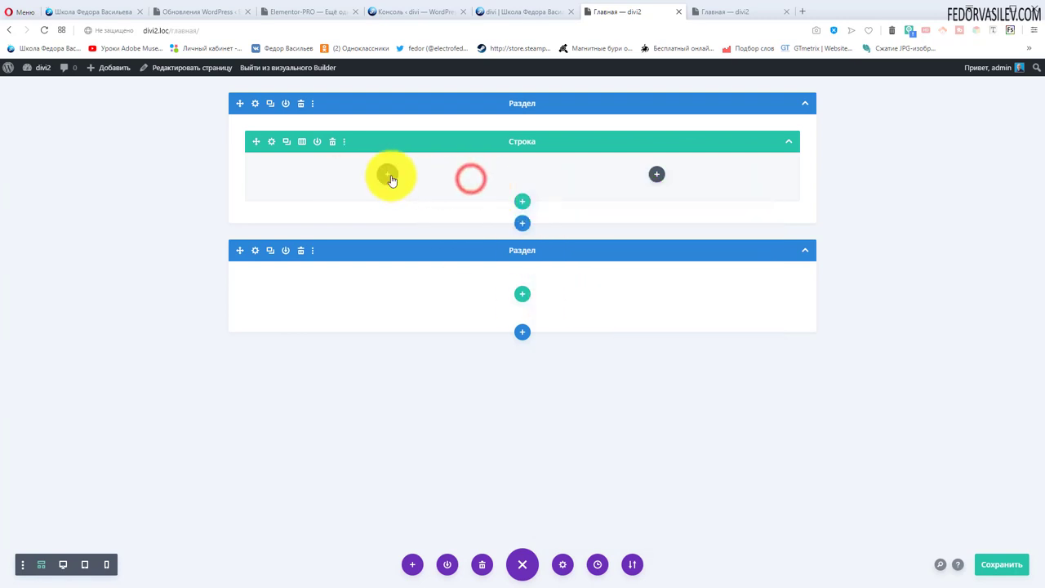
- Duplicate the first section's row and remove the copy, and set the original row's layout to a single column
left_click(287, 143)
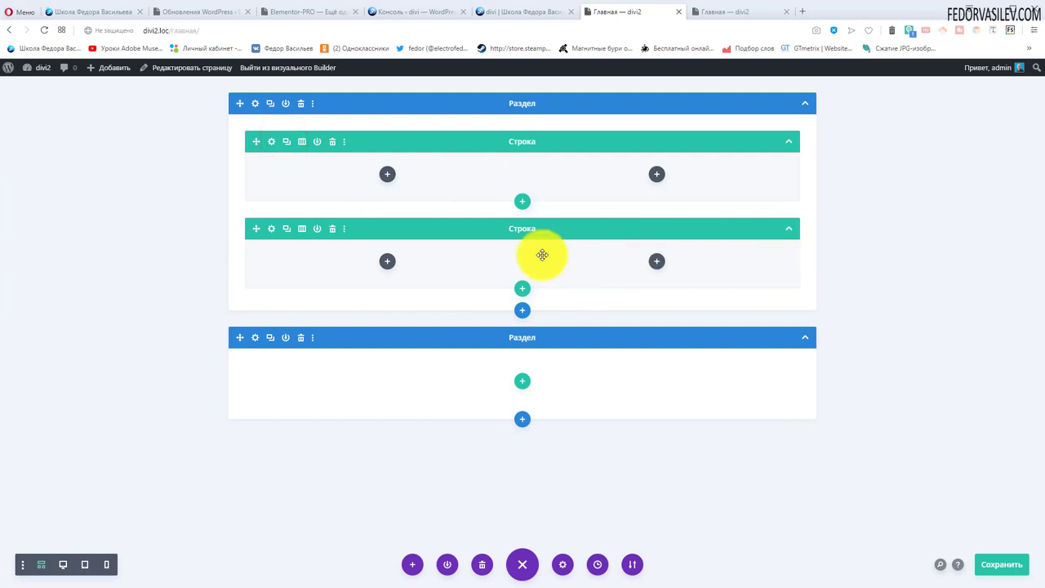
left_click(334, 231)
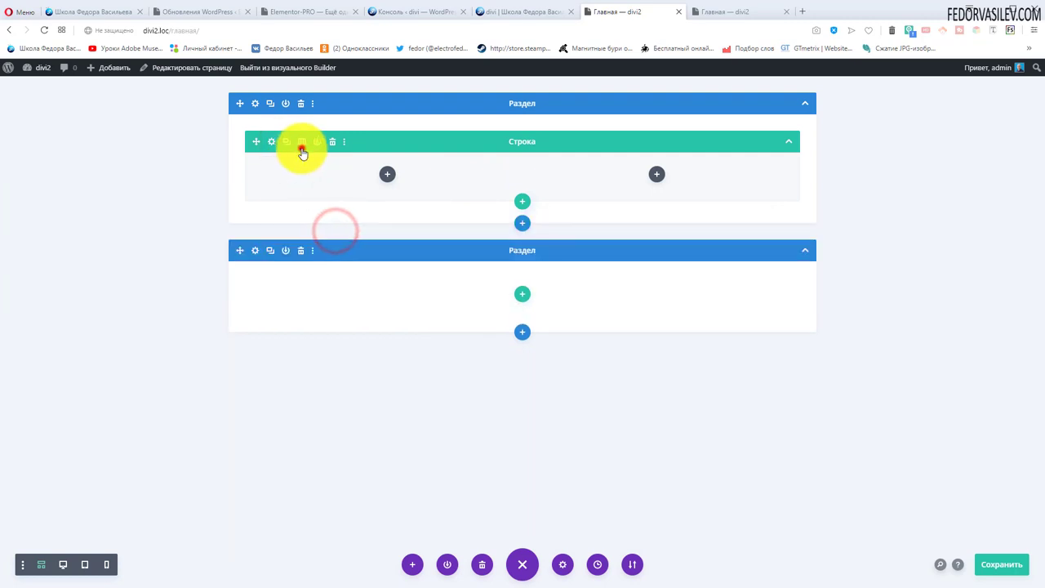
left_click(301, 148)
left_click(236, 205)
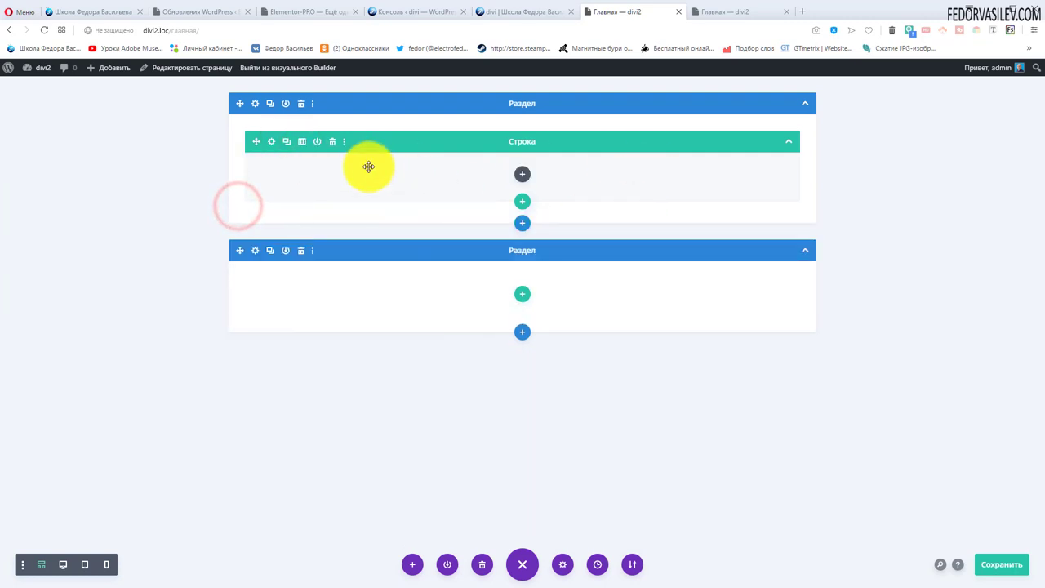
- Look at the options for adding the first section's row to the library and leave without saving it
left_click(317, 143)
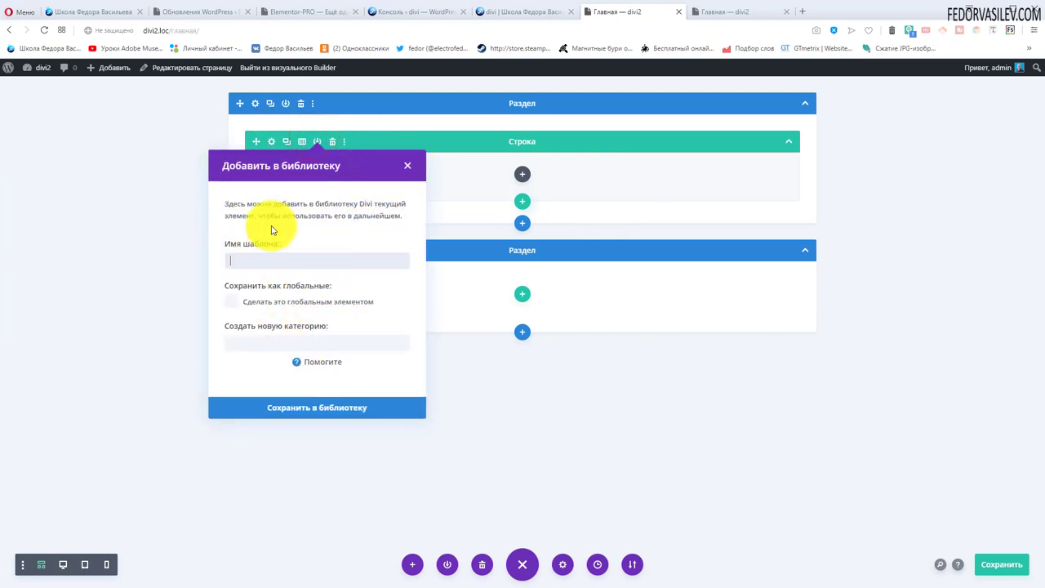
left_click(408, 165)
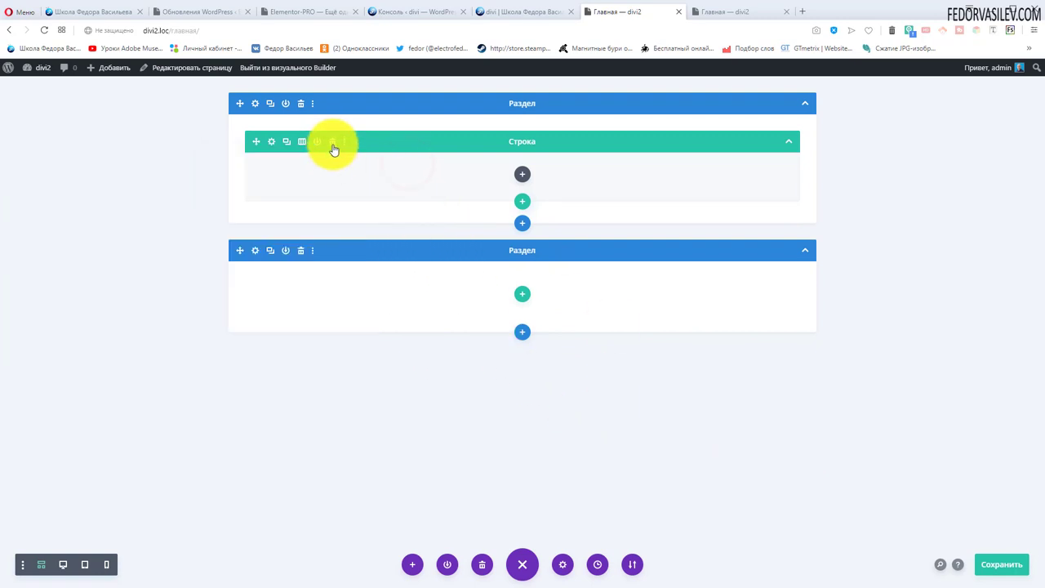
- Delete the row in the first section and insert a new single-column row in its place
left_click(333, 146)
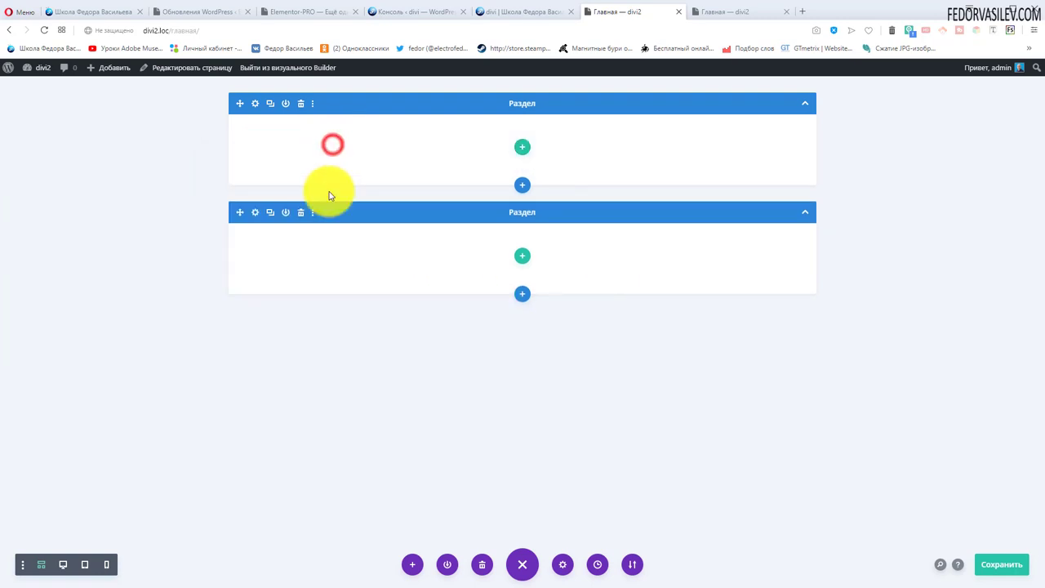
left_click(521, 152)
left_click(455, 229)
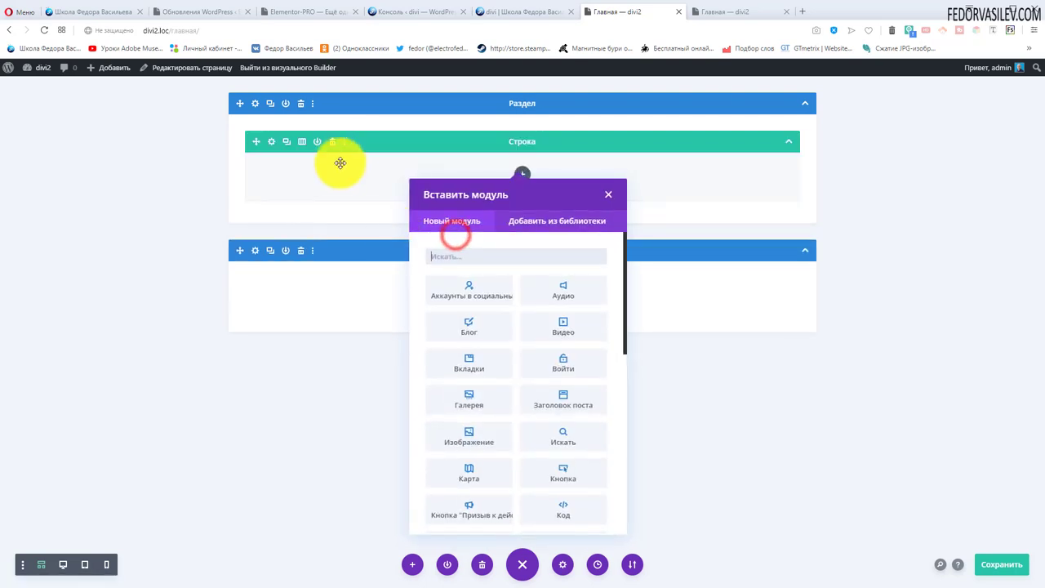
- Dismiss the module selection and look at the new row's additional commands without applying any
left_click(343, 144)
left_click(344, 144)
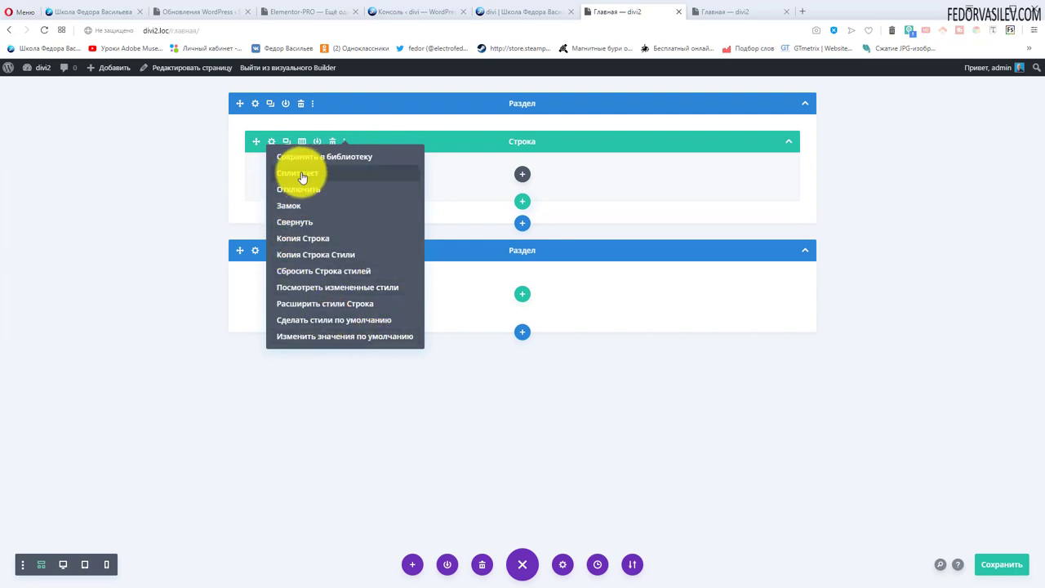
left_click(481, 187)
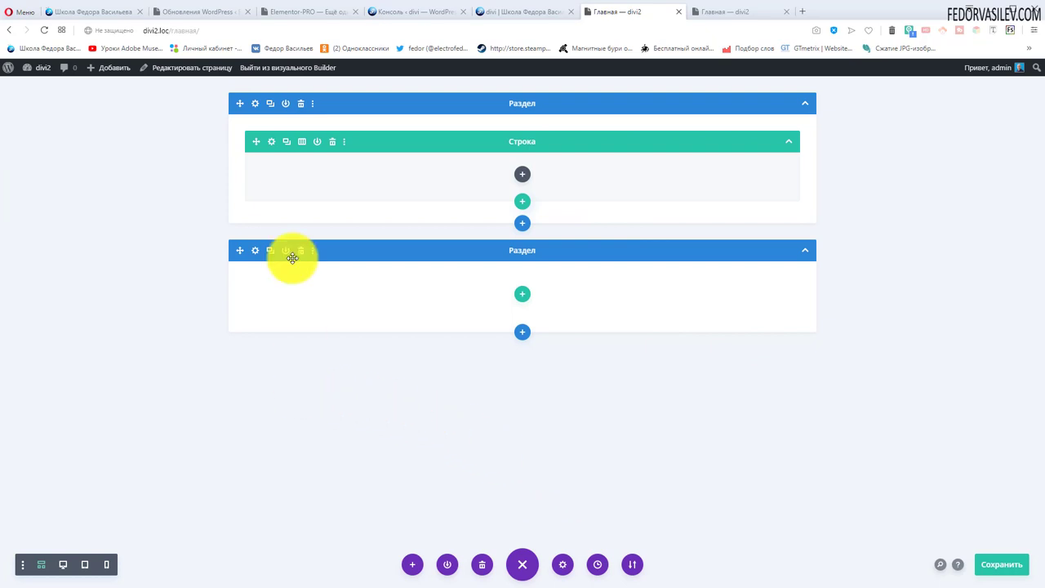
- Switch the page from wireframe view to desktop view
left_click(42, 564)
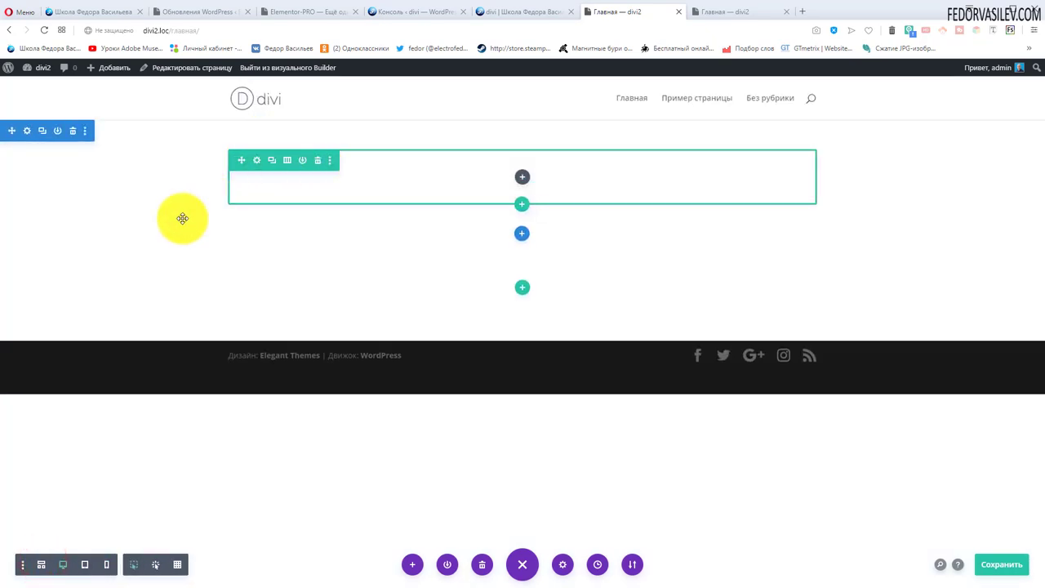
left_click(36, 564)
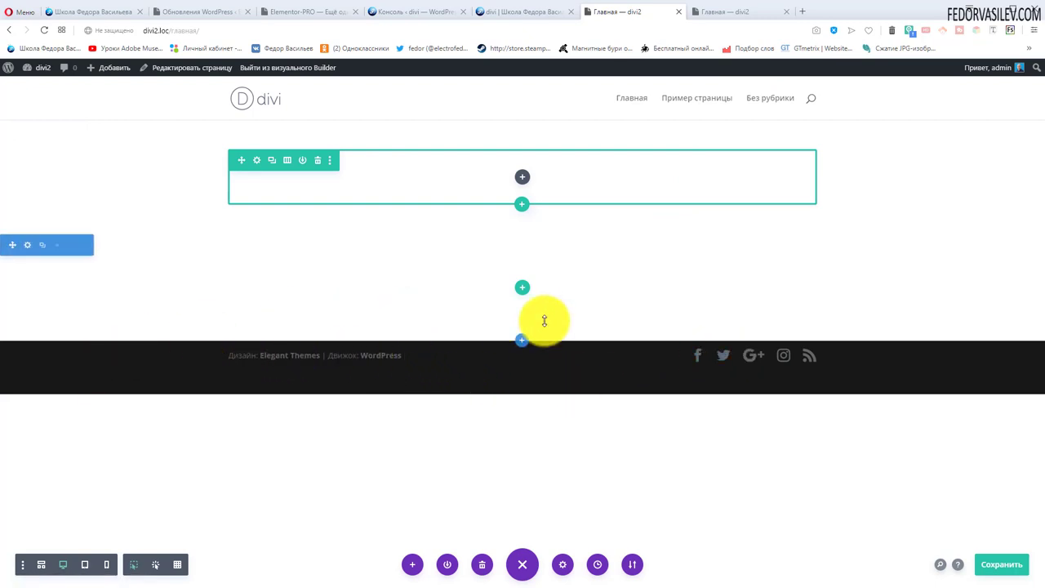
- Examine the purple opening section on the example divi site's homepage, and return to editing the Главная page
key("ctrl+shift+Tab")
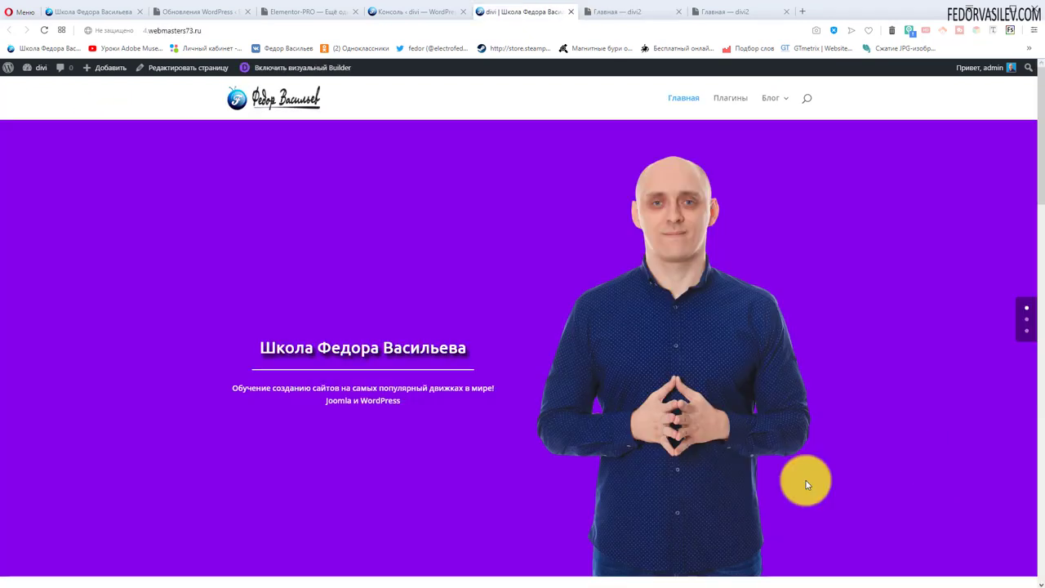
scroll(464, 354, "down", 2)
scroll(644, 392, "up", 2)
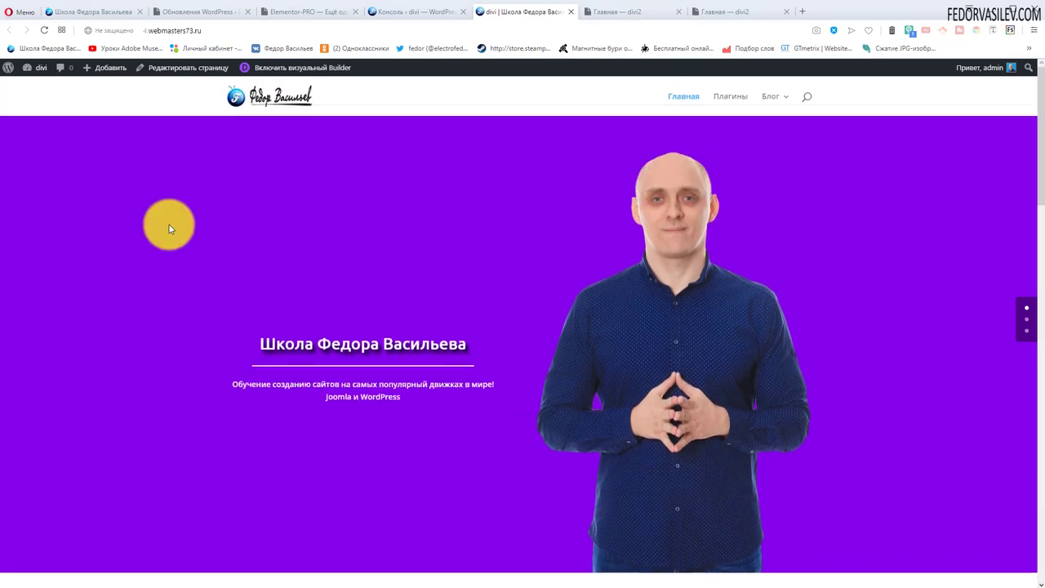
scroll(153, 249, "down", 2)
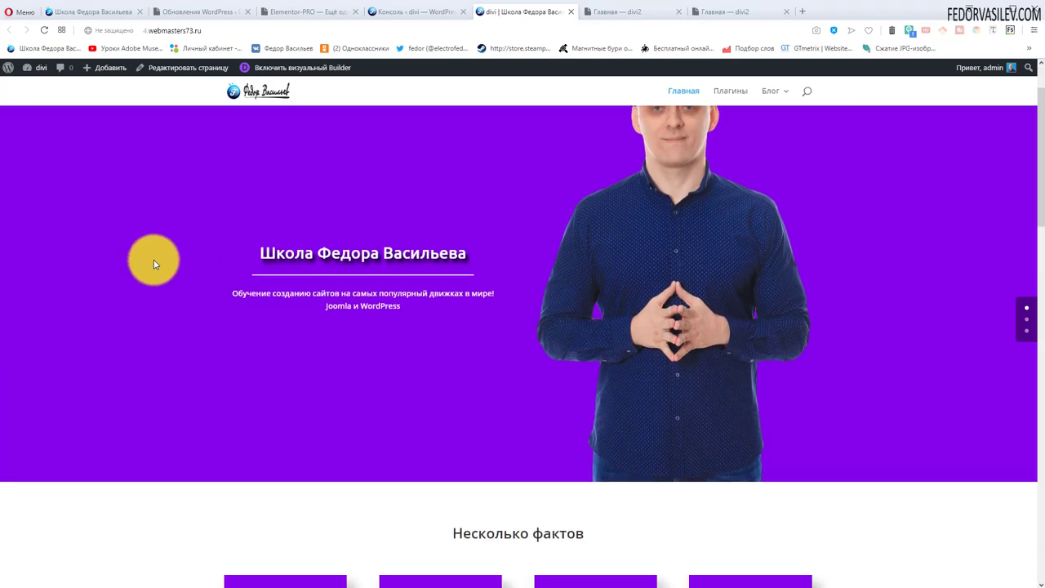
scroll(623, 207, "up", 2)
left_click(622, 18)
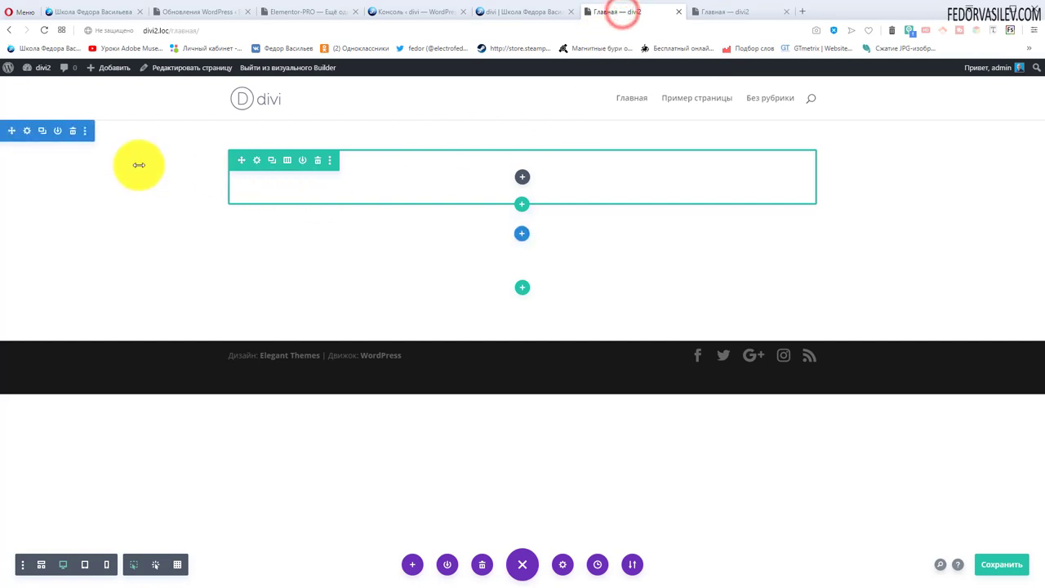
- In the first section's settings, review the extended colour palette and give the background the purple swatch
left_click(26, 132)
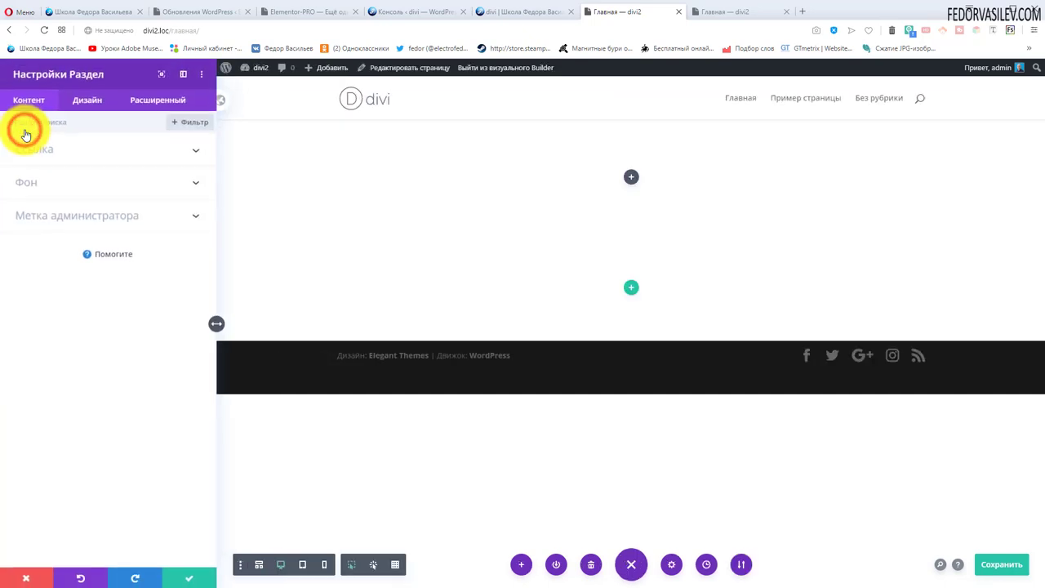
left_click(24, 184)
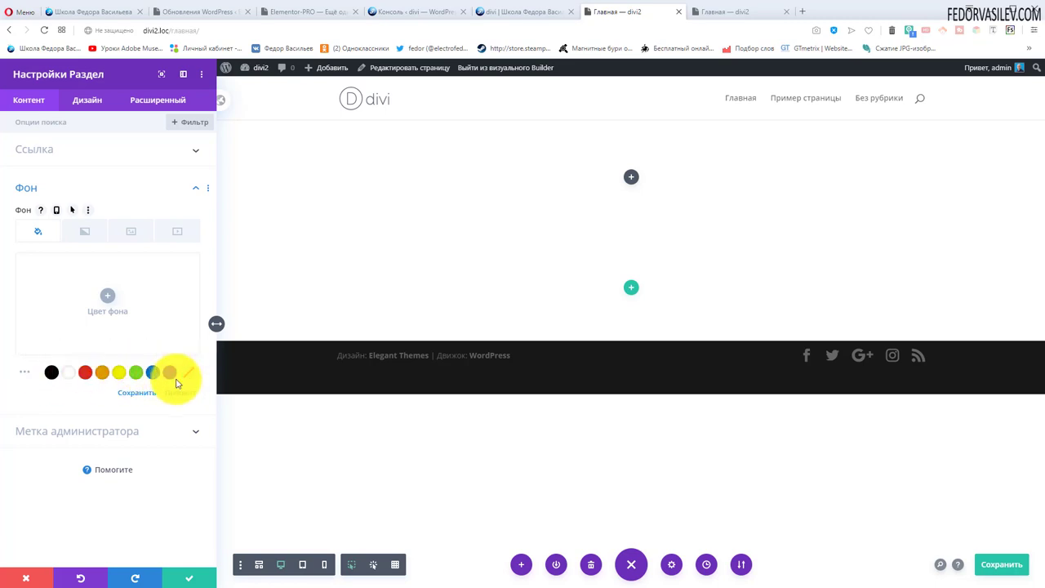
left_click(23, 376)
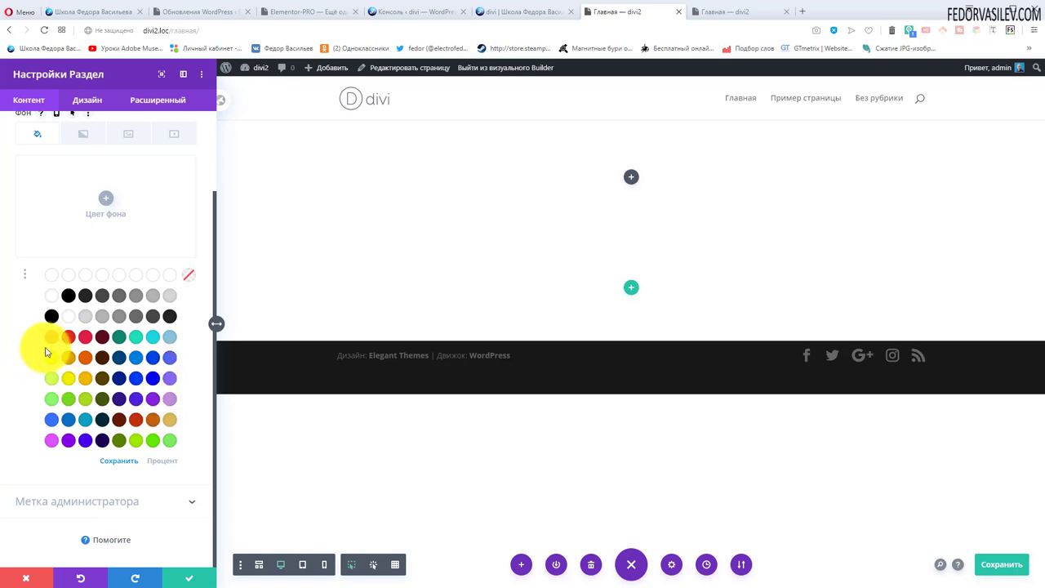
left_click(27, 279)
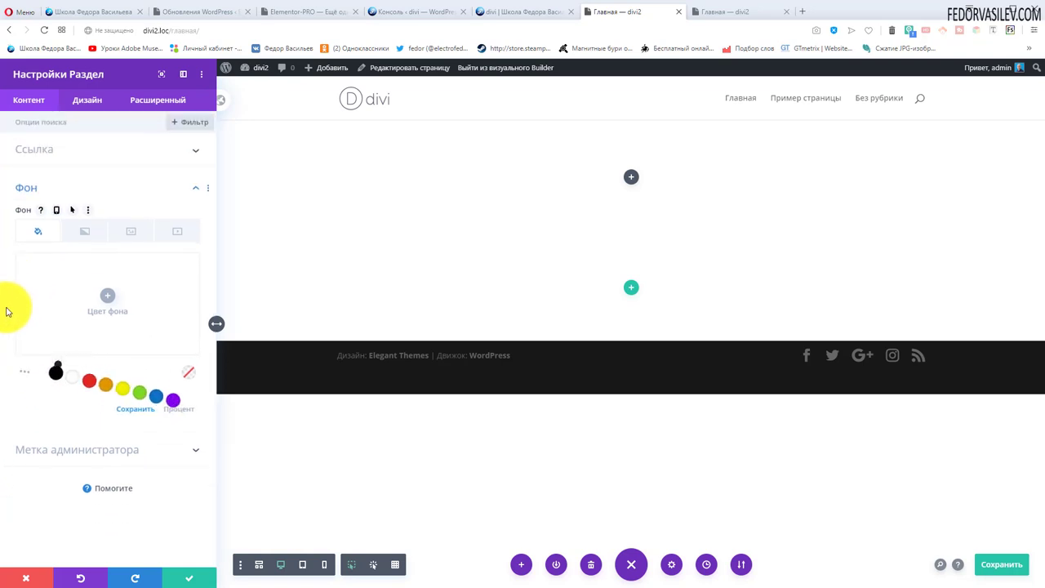
left_click(169, 371)
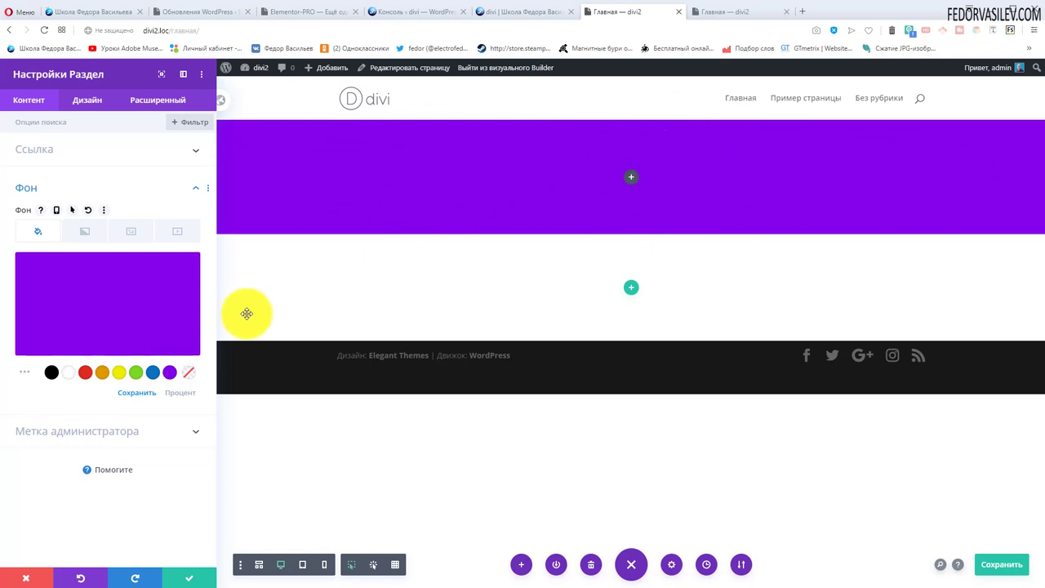
- Look at the colour and opacity controls of the section's purple background, and delete the background colour
mouse_move(109, 315)
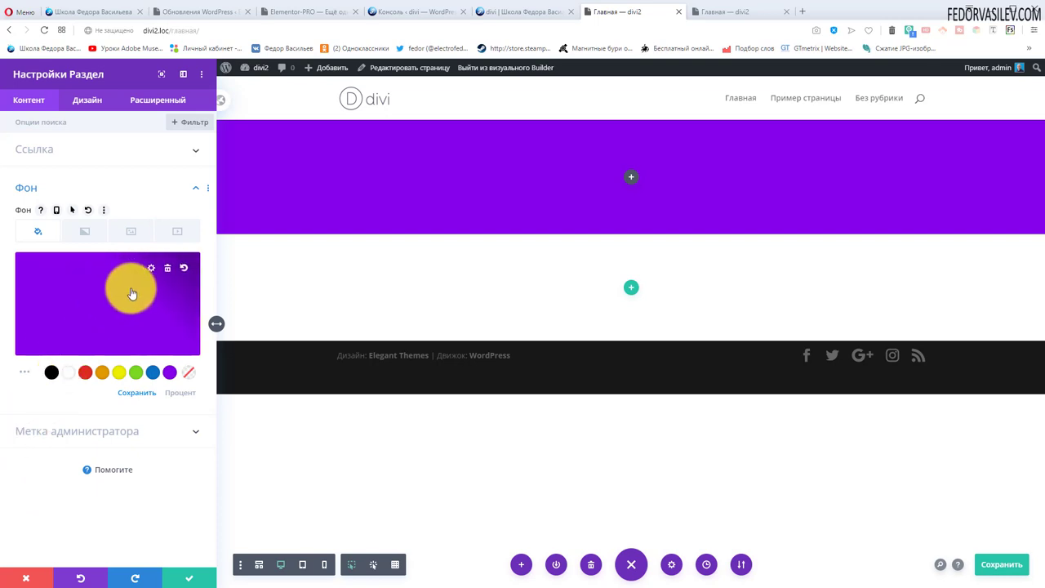
left_click(152, 268)
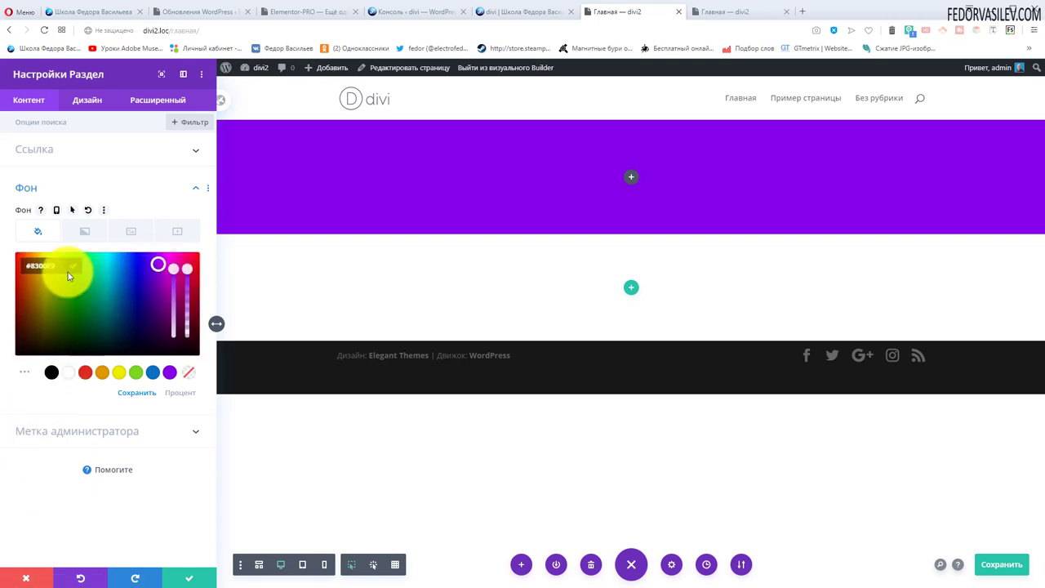
mouse_move(188, 267)
left_mouse_down()
mouse_move(182, 346)
mouse_move(191, 249)
left_mouse_up()
left_click(168, 269)
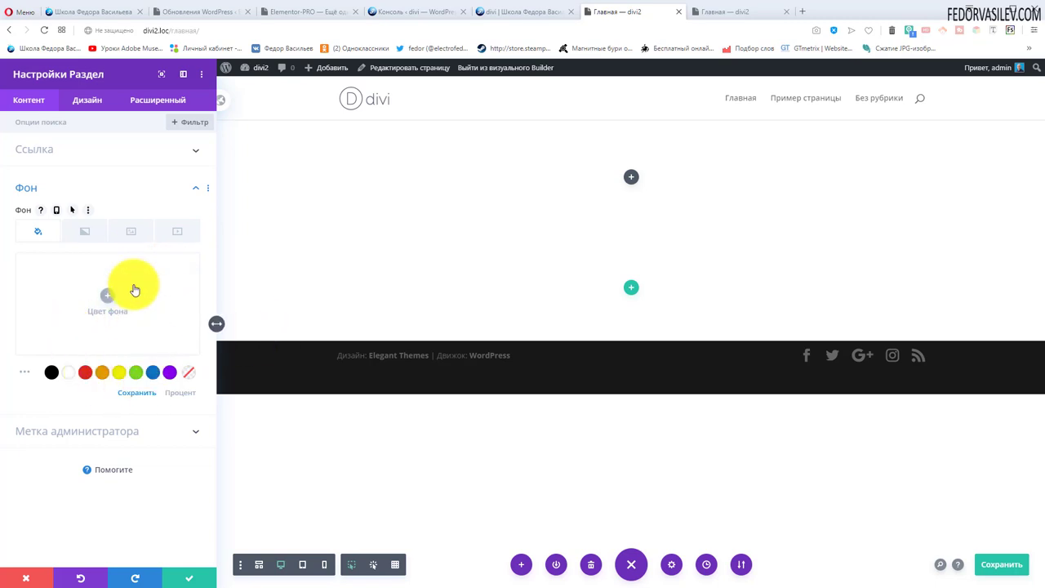
- Apply the purple background to the first section, reset it to the default, and apply purple again
left_click(170, 374)
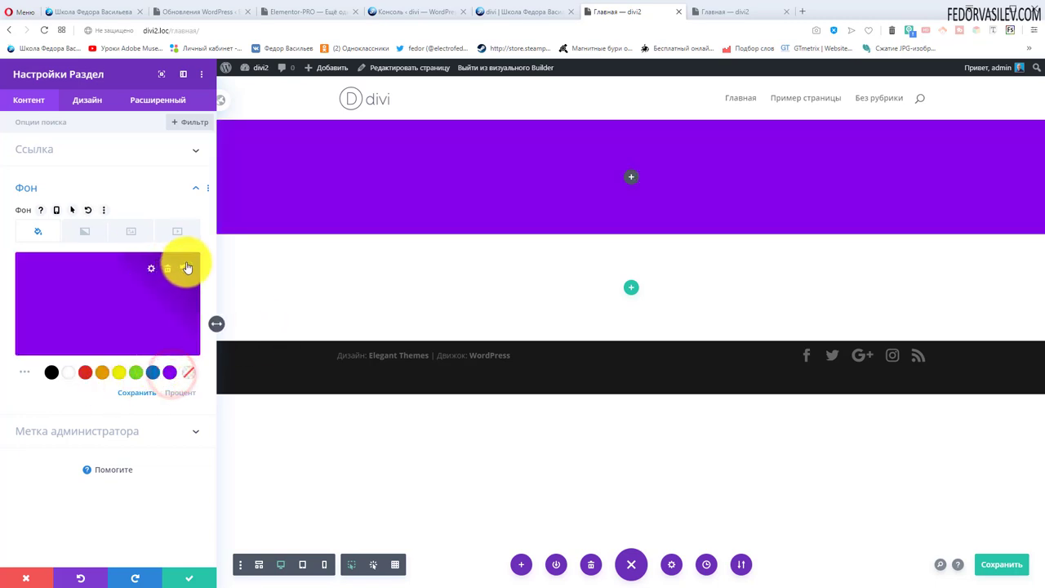
left_click(184, 271)
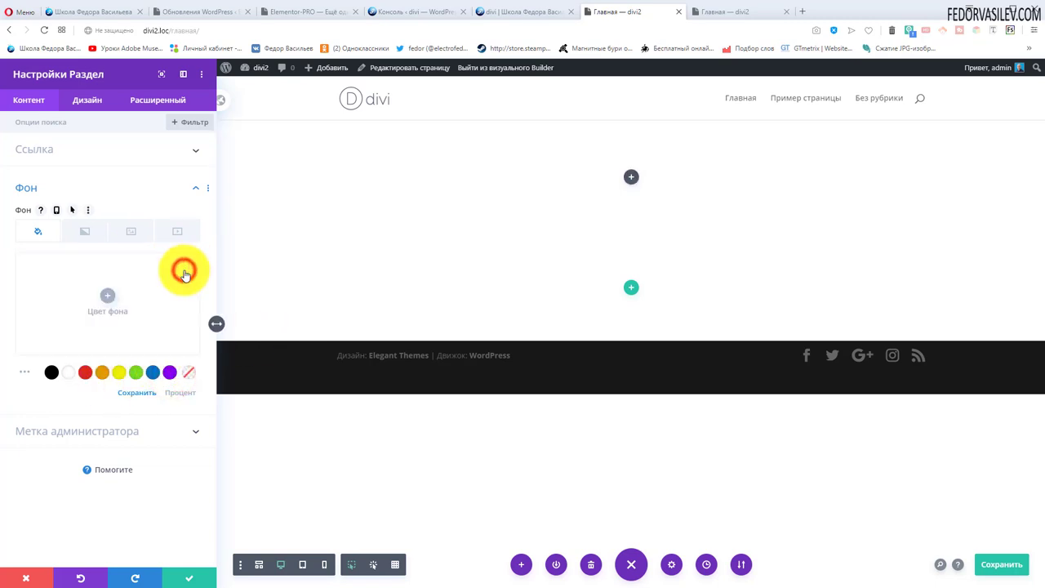
left_click(170, 374)
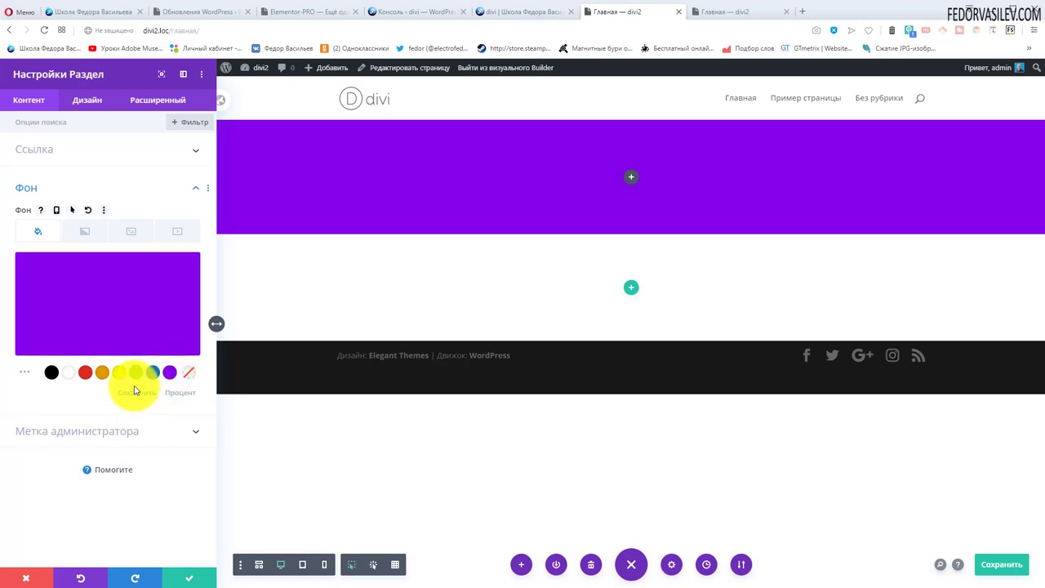
- Examine the section's gradient, image and video background options without setting any of them
left_click(85, 231)
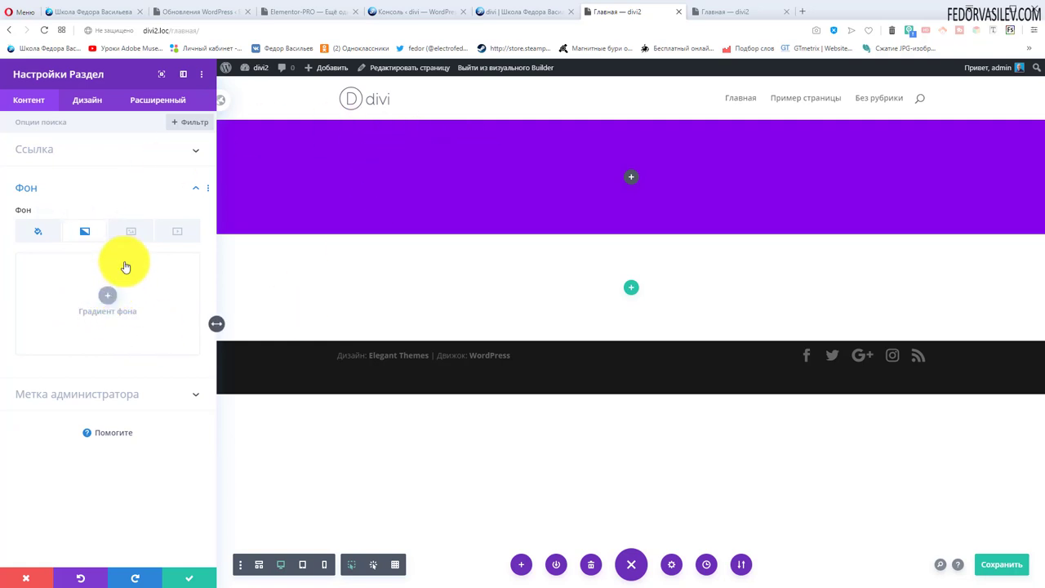
left_click(131, 235)
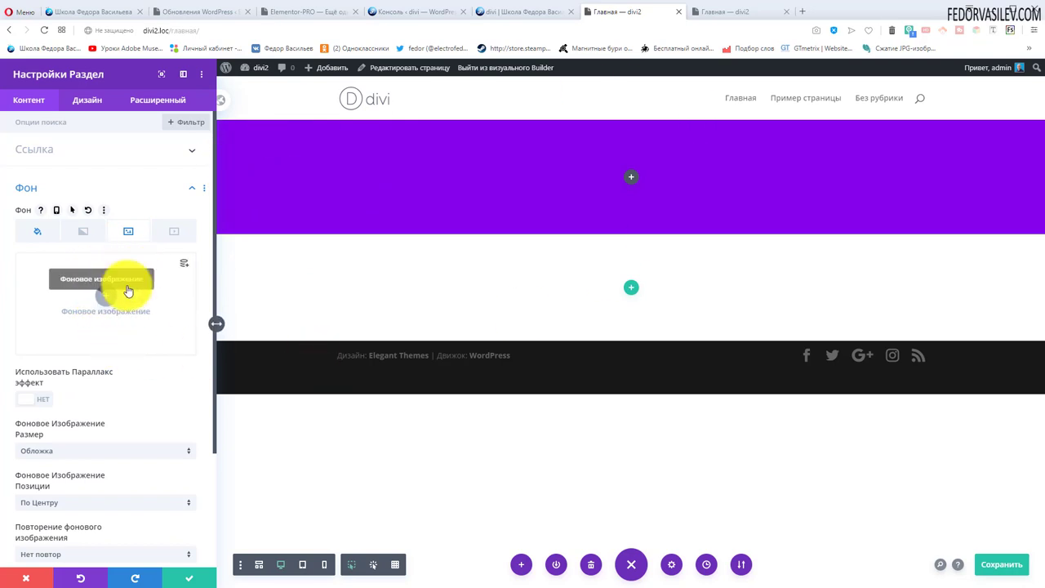
left_click(173, 235)
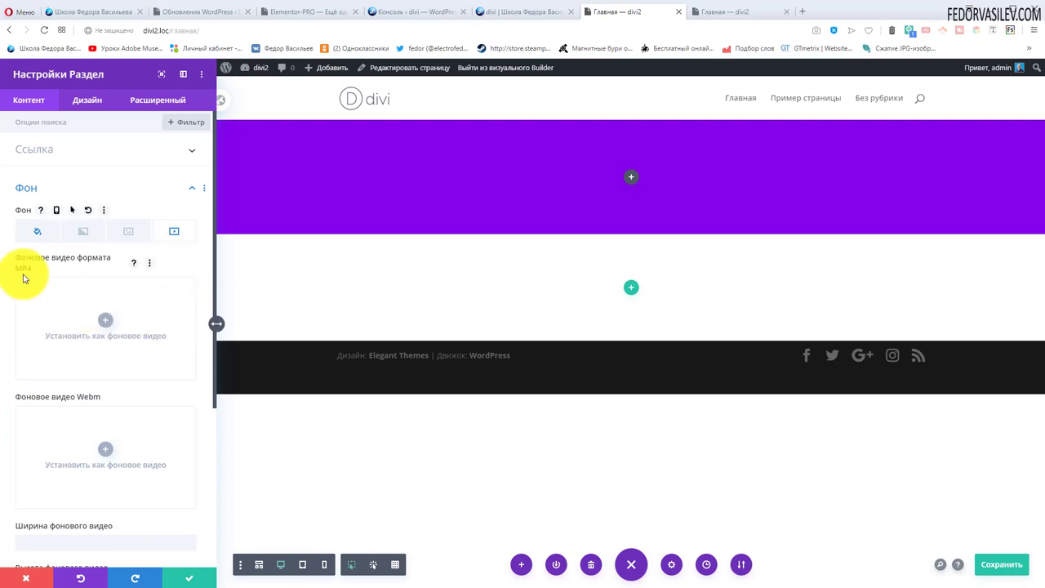
- Return to the section's background colour and save the section settings with the purple background
left_click(118, 235)
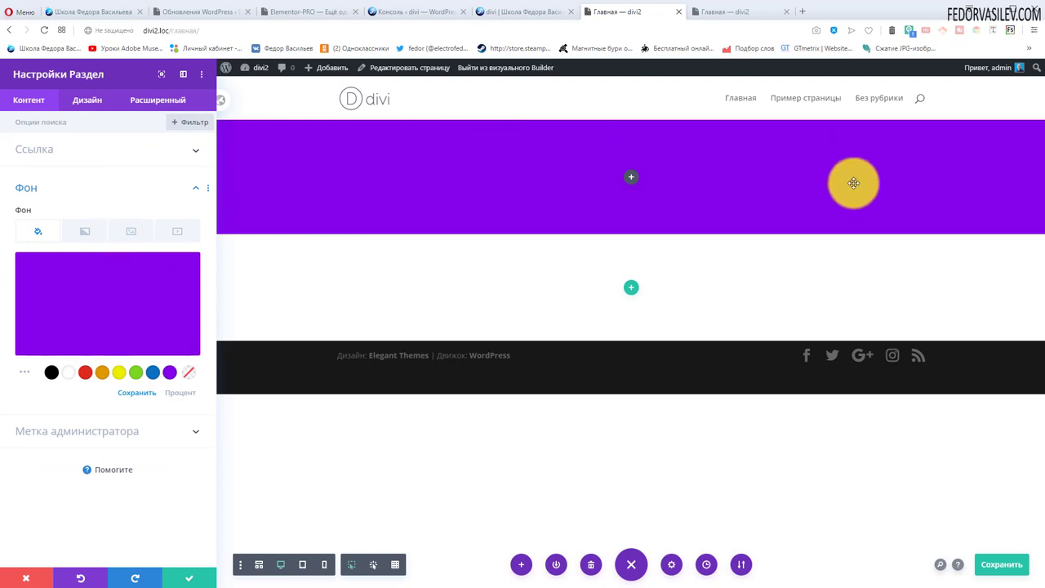
left_click(193, 578)
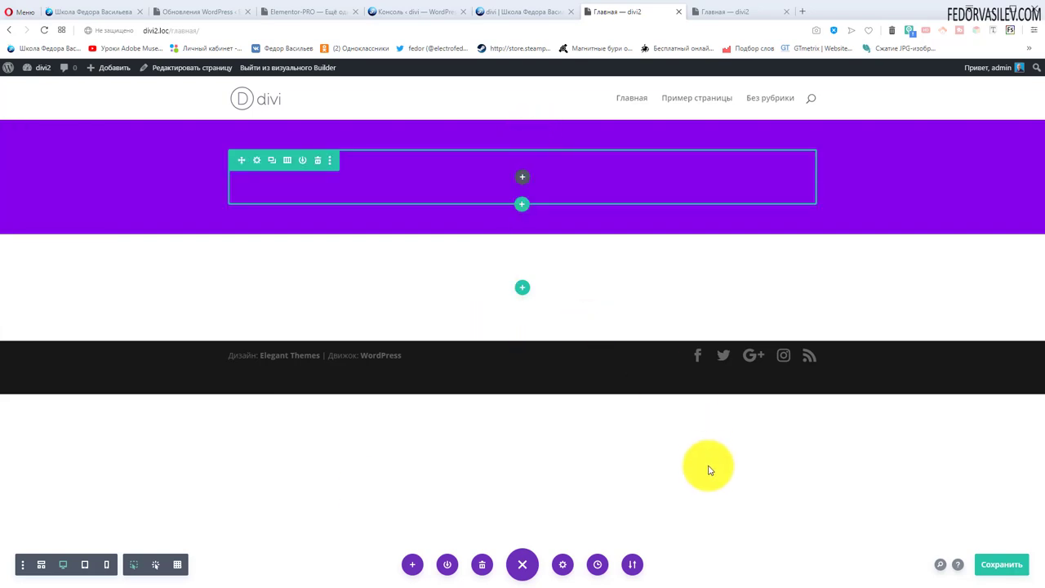
- Save the Главная page in the builder and reload its published version in the other browser tab to check the section
left_click(997, 569)
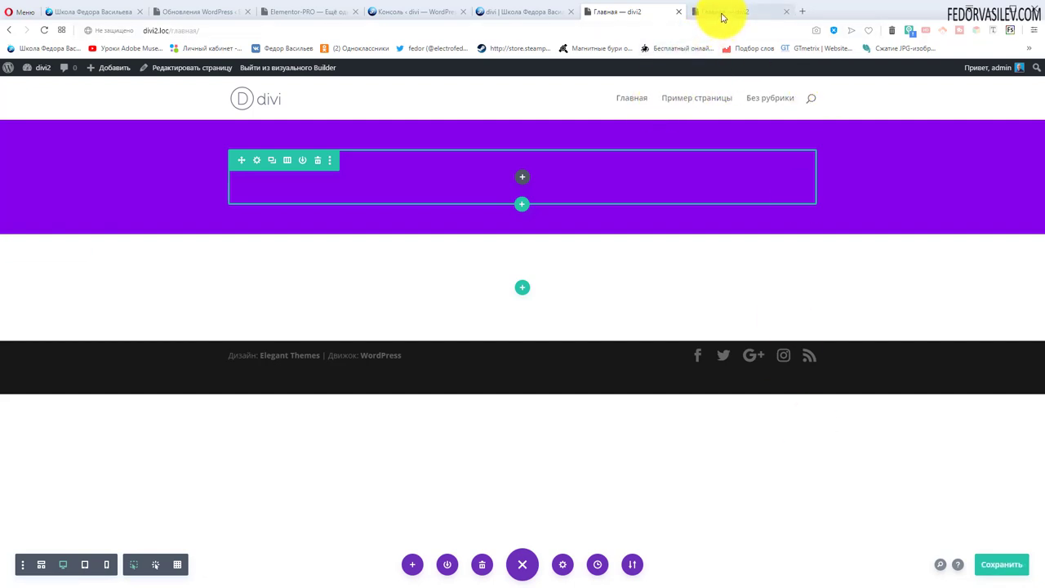
mouse_move(45, 75)
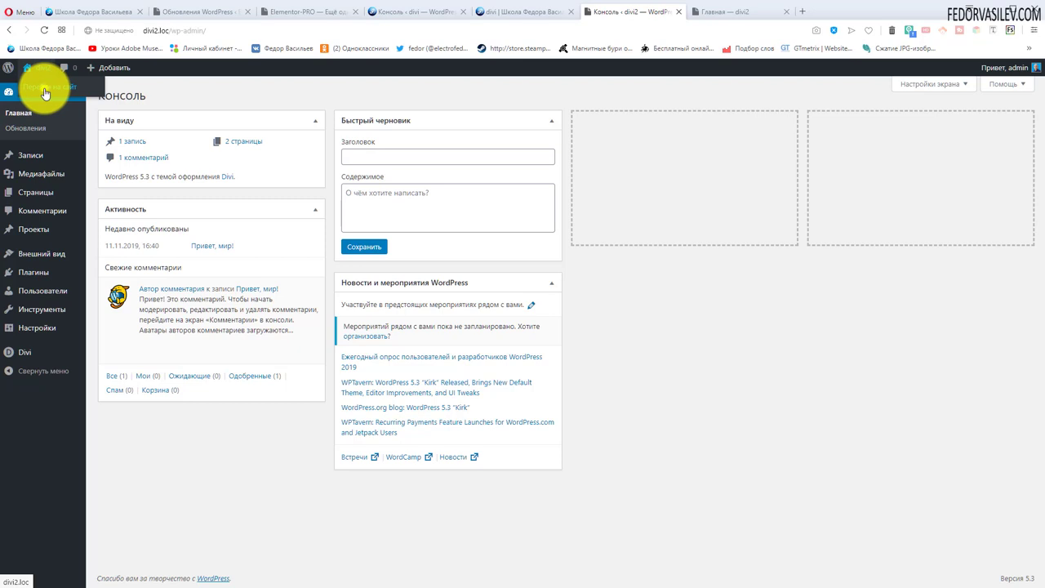
right_click(46, 90)
left_click(67, 99)
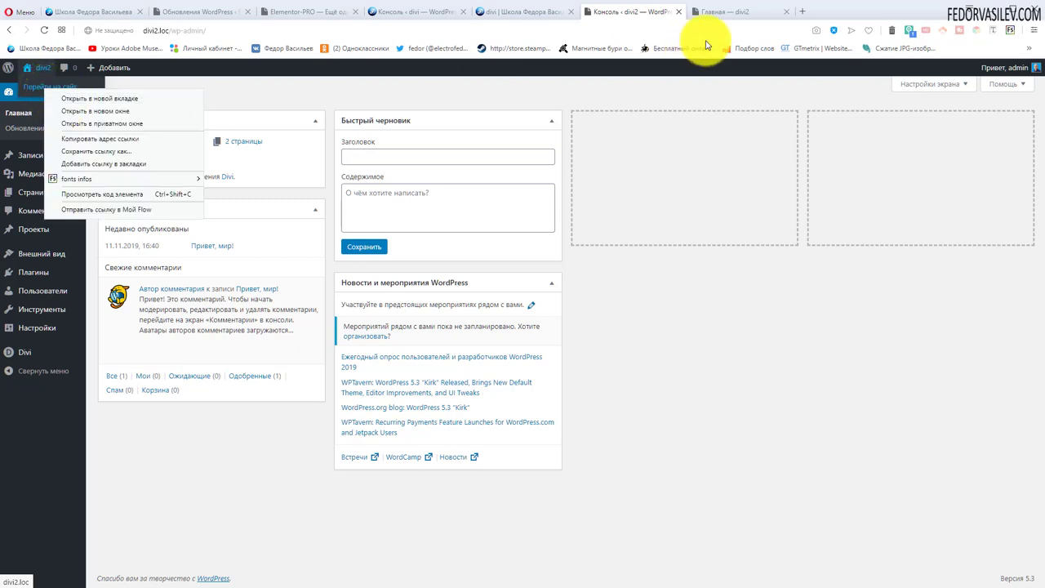
left_click(718, 11)
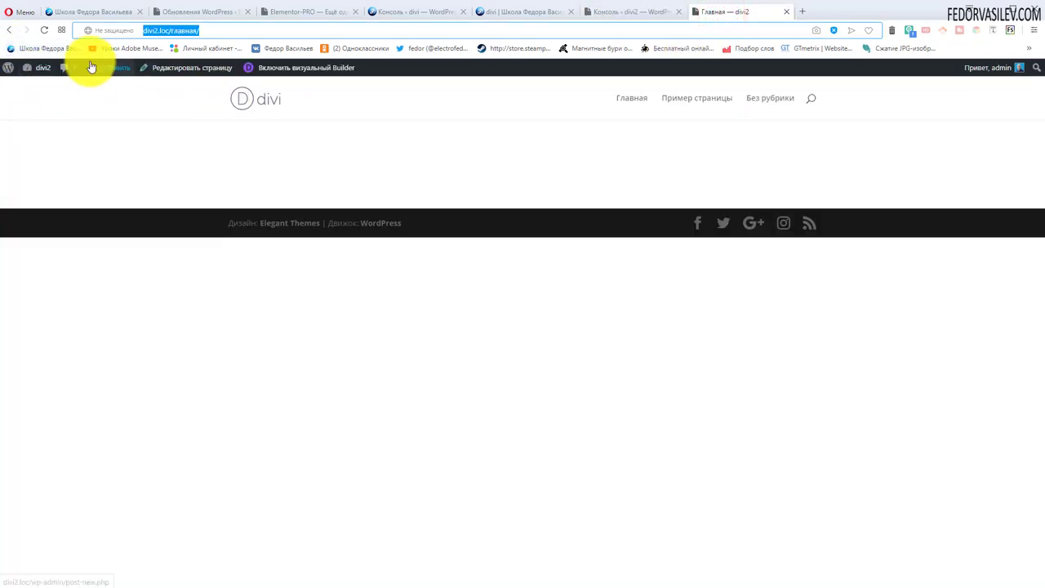
left_click(44, 31)
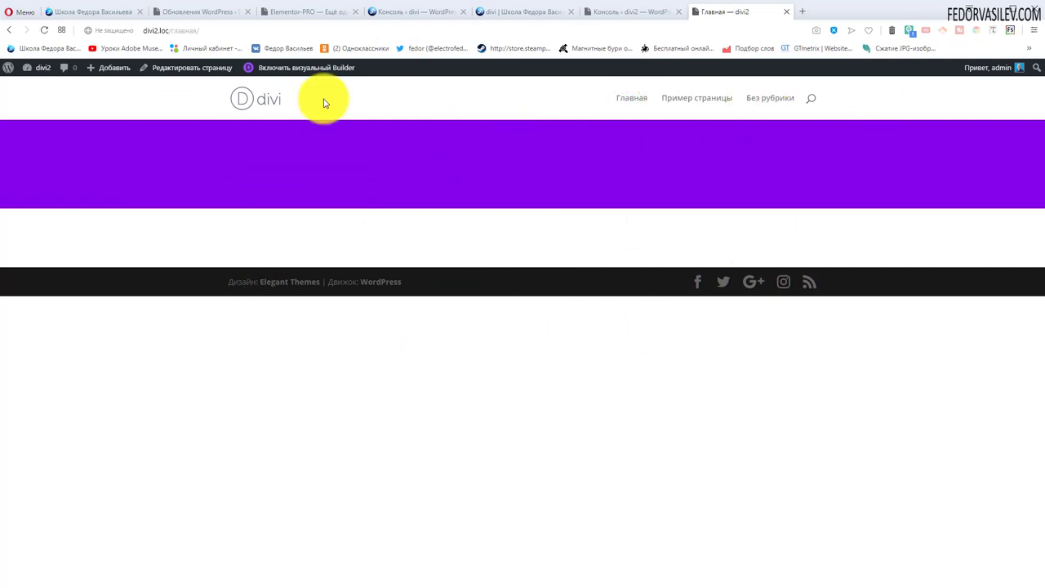
- Open the Главная page for editing with Divi from the list of pages in the WordPress dashboard
left_click(632, 11)
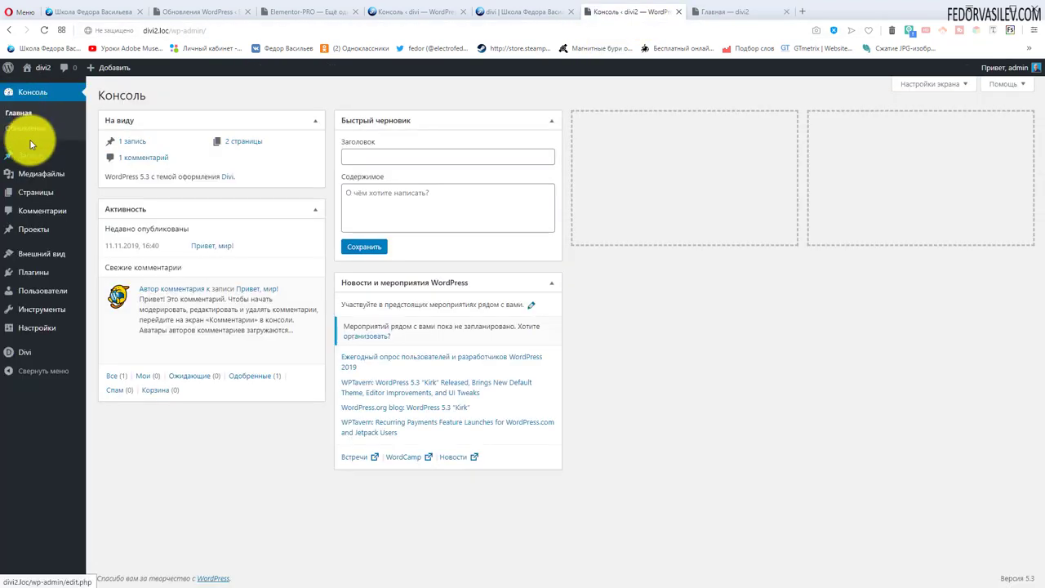
left_click(41, 192)
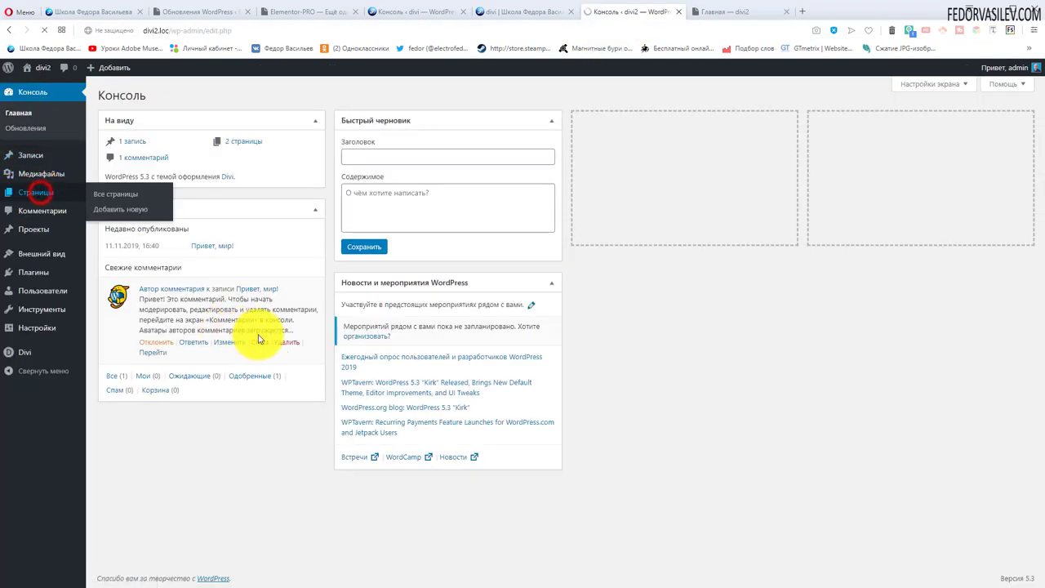
left_click(283, 188)
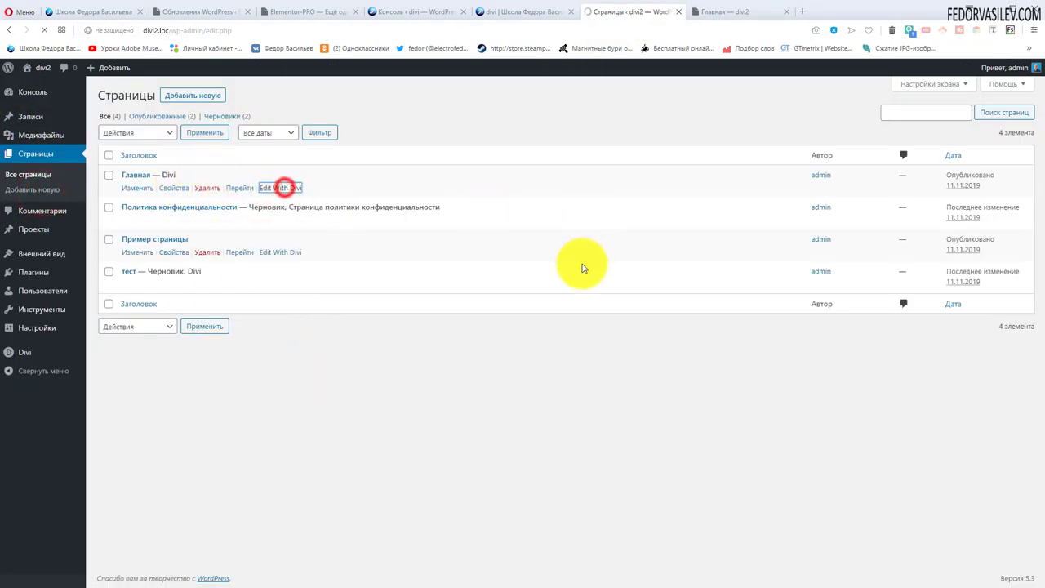
- Check the sample site's first section, and change the row in the purple section to two equal columns
key("ctrl+shift+Tab")
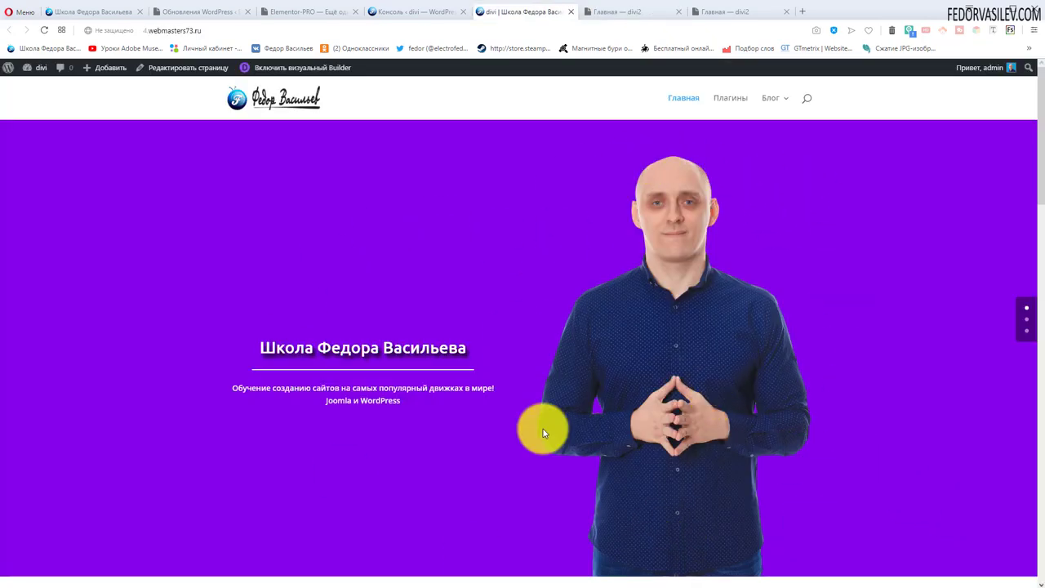
left_click(610, 17)
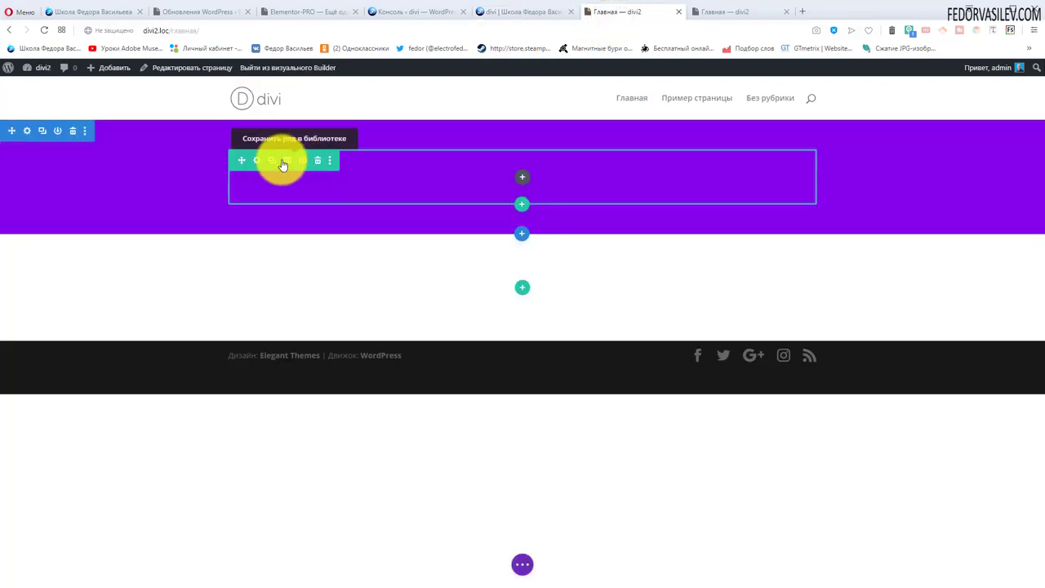
left_click(286, 162)
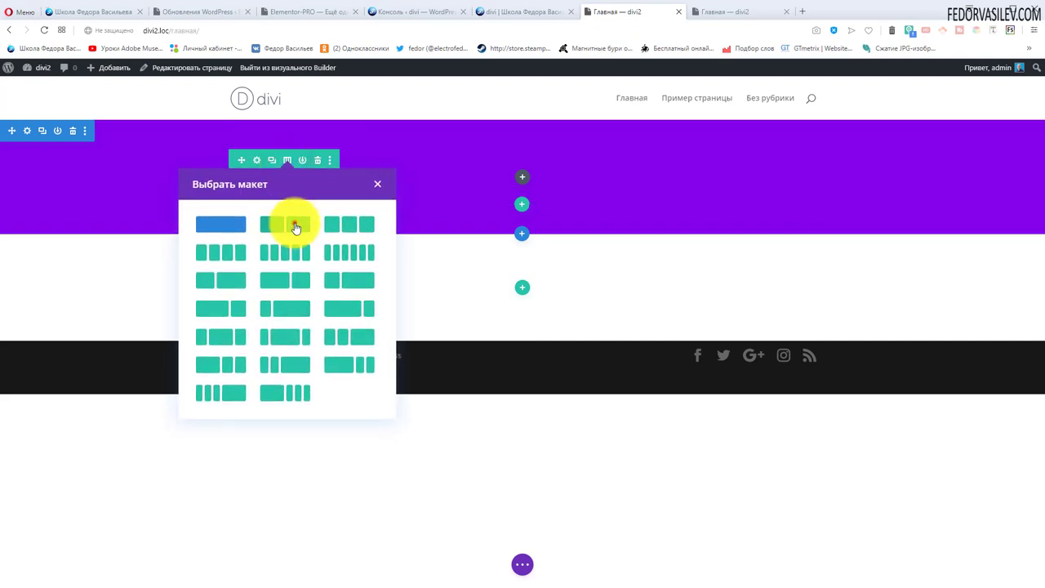
left_click(296, 228)
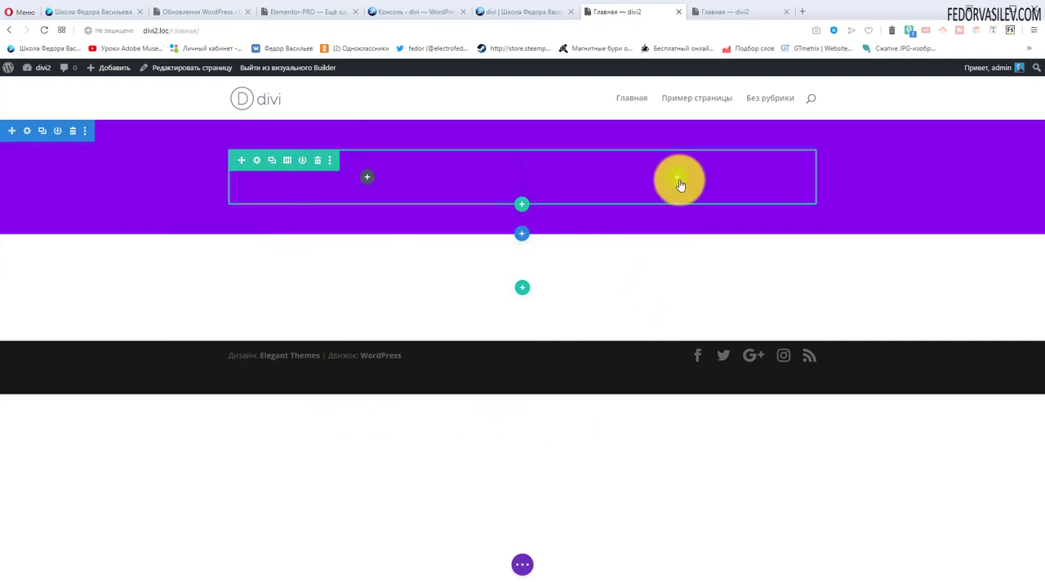
- Insert an image module (Изображение) in the row's second column and upload 1.png as its picture
left_click(678, 180)
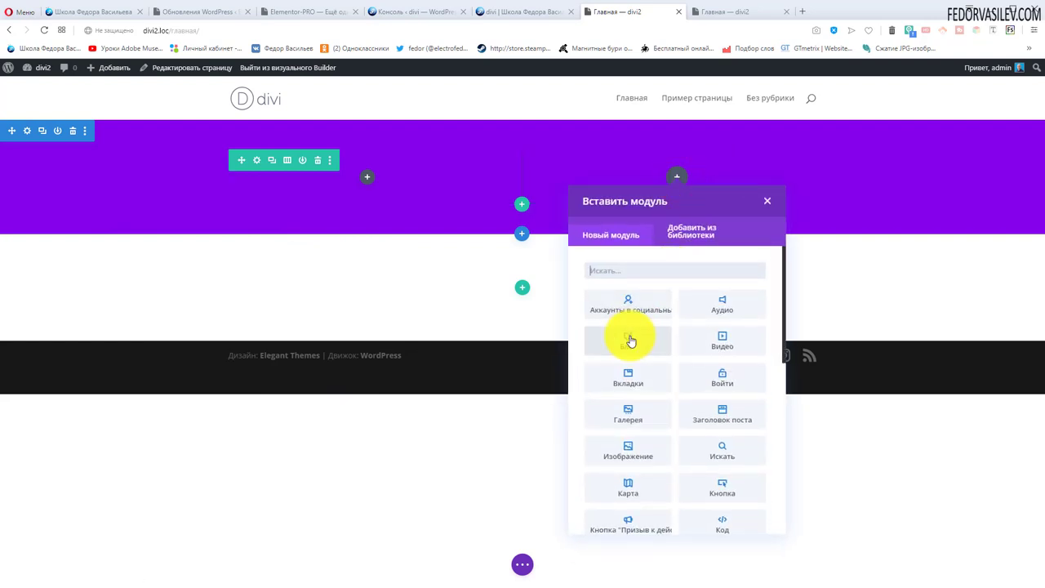
left_click(633, 455)
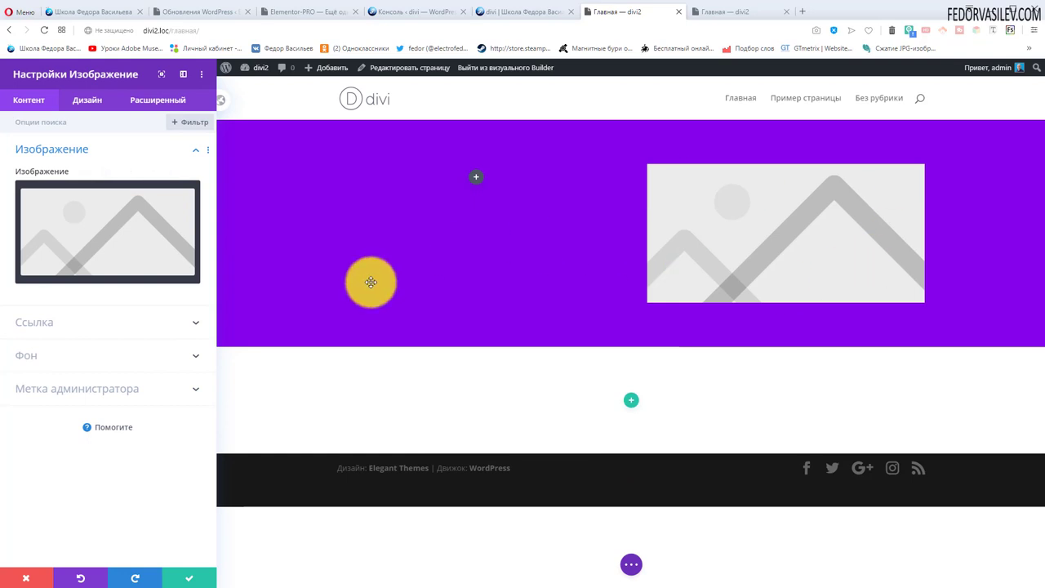
left_click(85, 222)
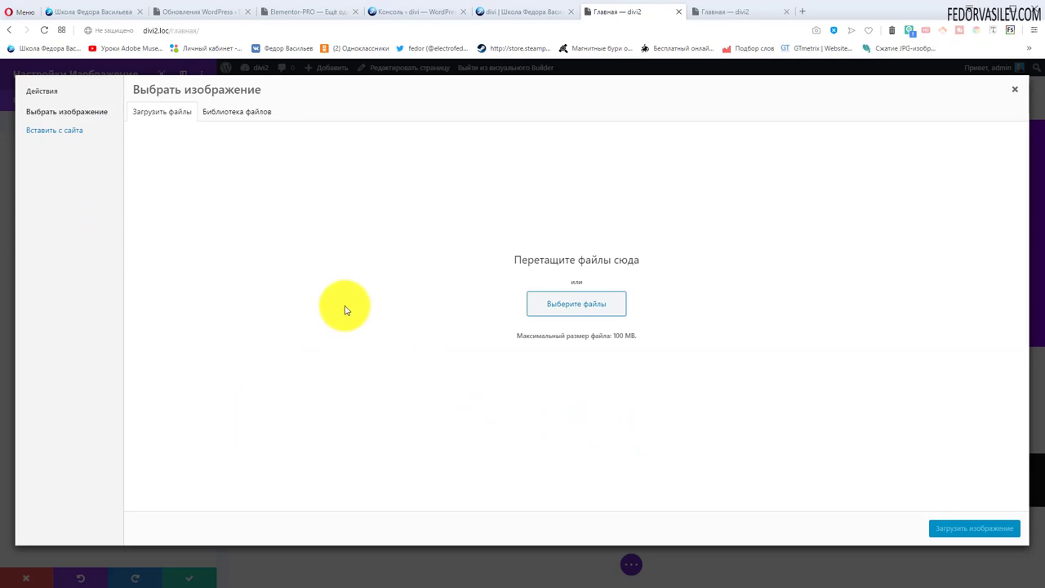
left_click(560, 305)
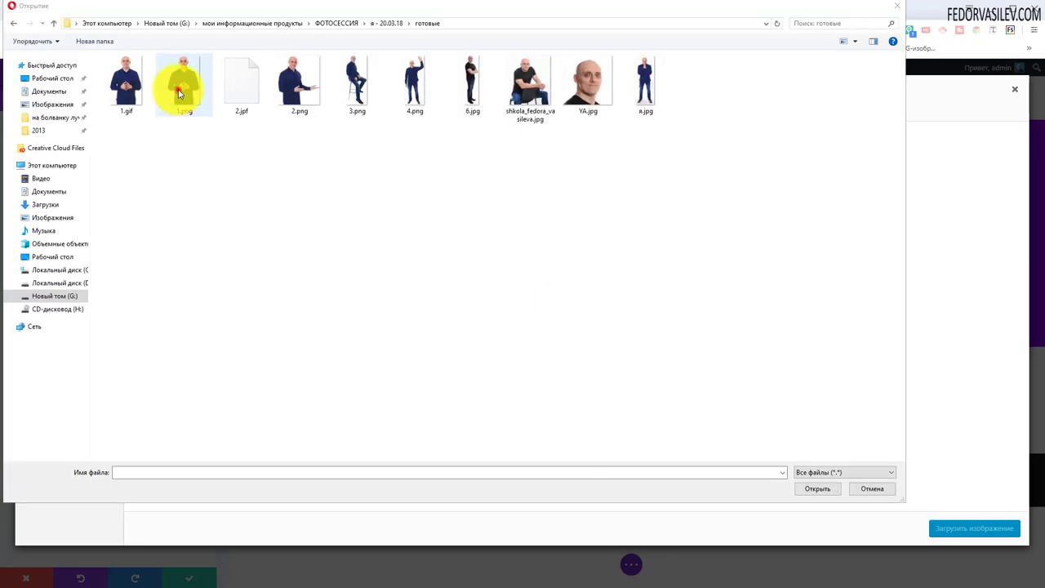
left_click(177, 88)
left_click(817, 489)
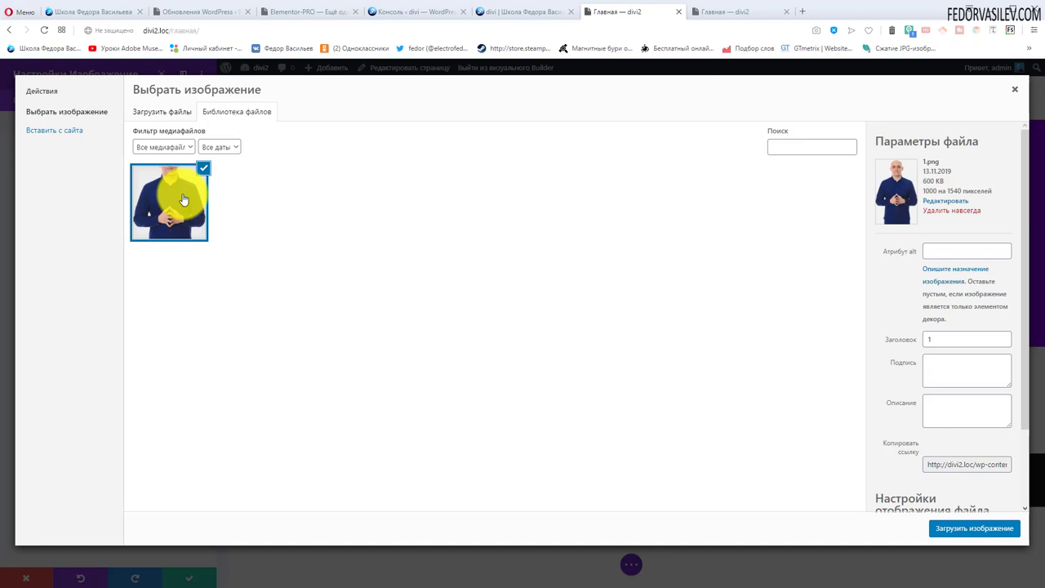
left_click(957, 531)
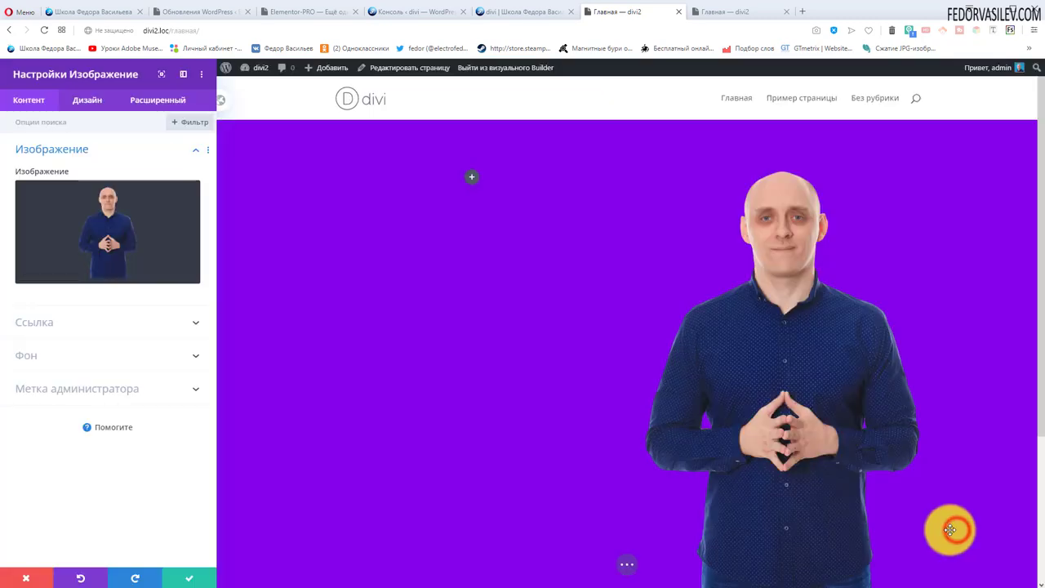
- Compare the space beneath the uploaded image with the first section of the sample page on webmasters73.ru
scroll(821, 401, "down", 3)
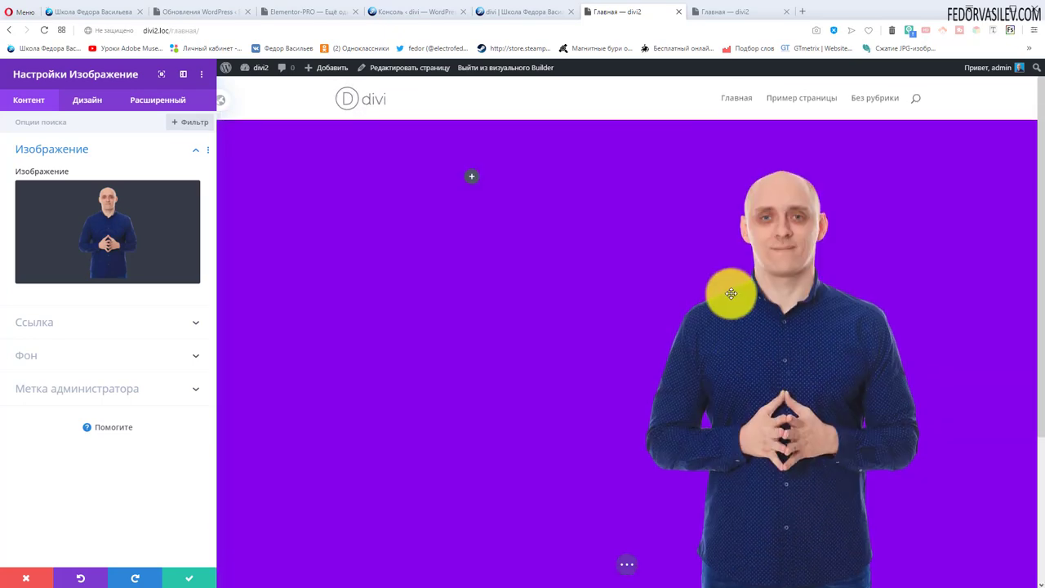
scroll(730, 294, "down", 1)
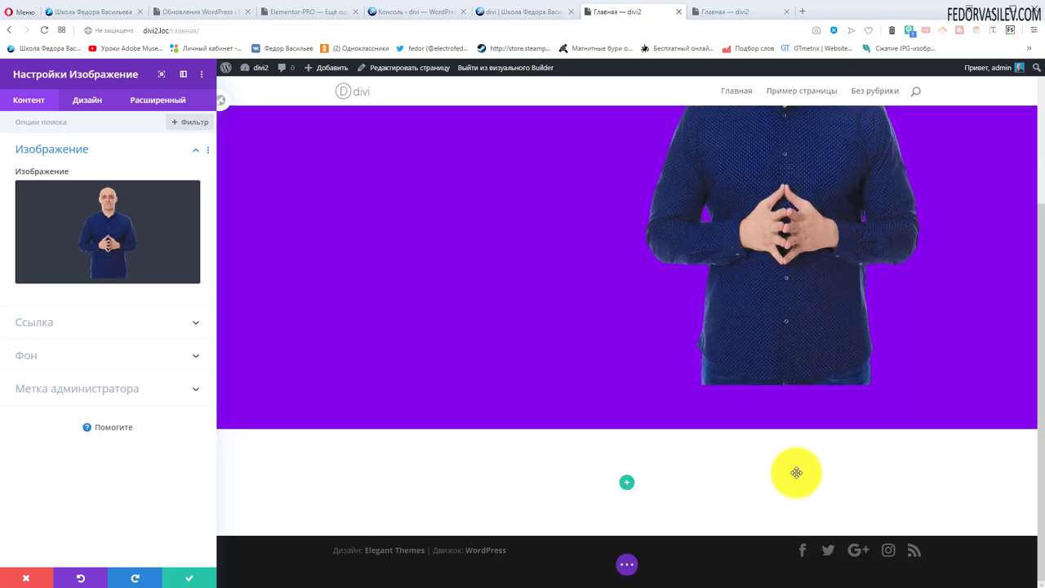
scroll(630, 297, "up", 2)
scroll(751, 374, "down", 2)
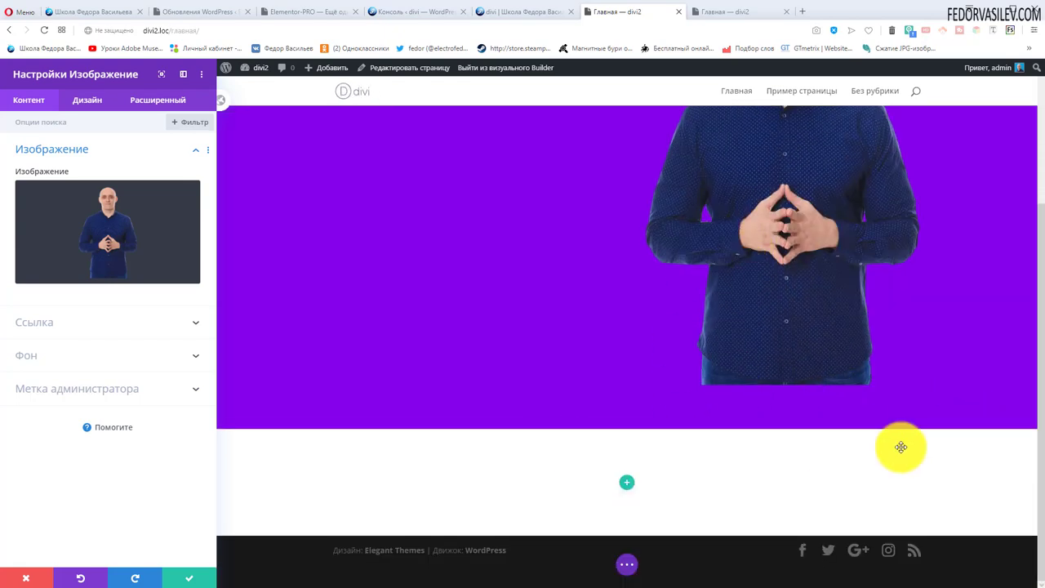
scroll(898, 446, "up", 2)
scroll(800, 368, "down", 2)
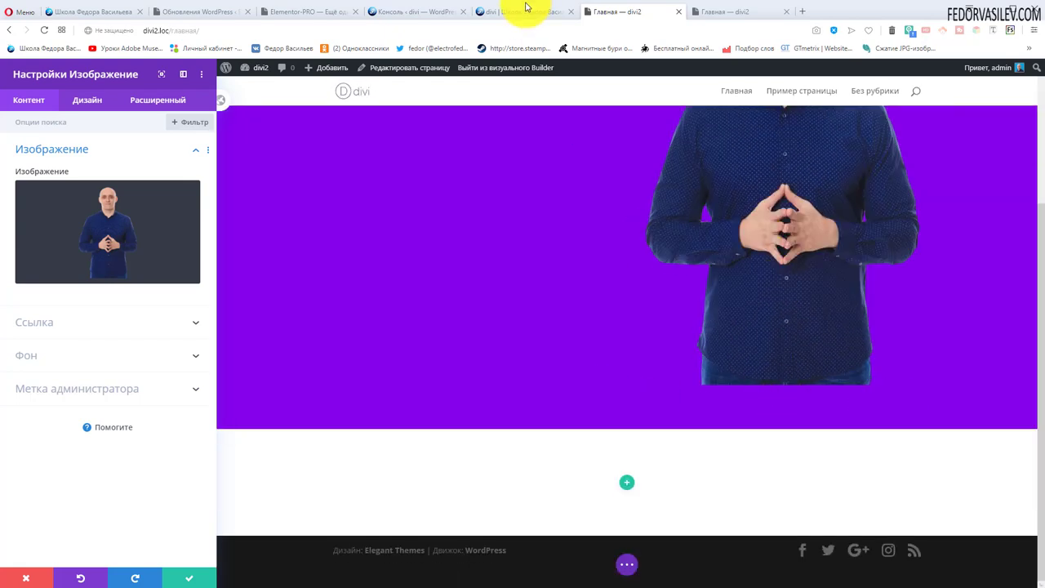
left_click(416, 11)
left_click(527, 13)
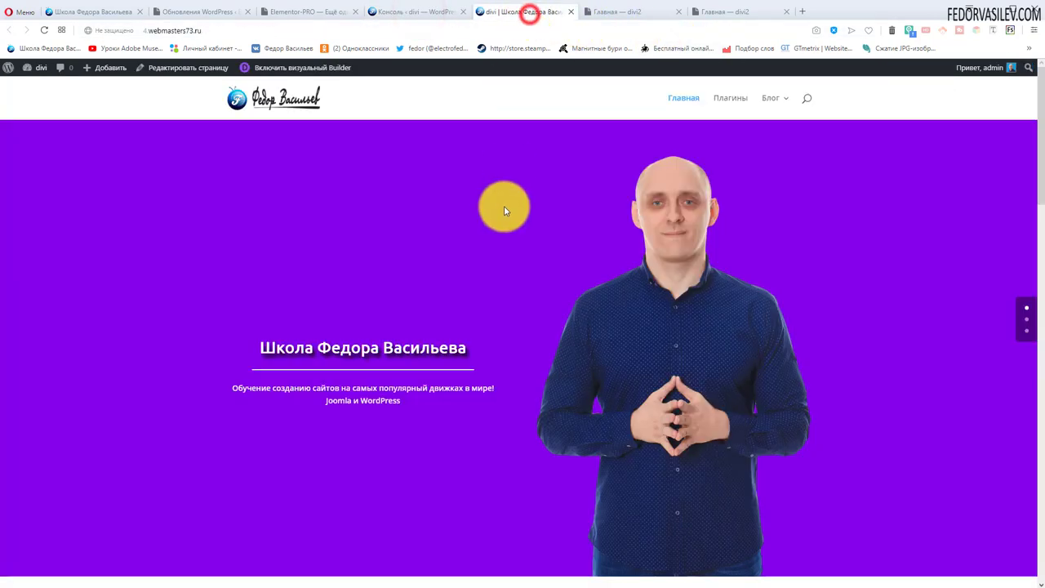
scroll(504, 211, "down", 2)
scroll(504, 211, "down", 2)
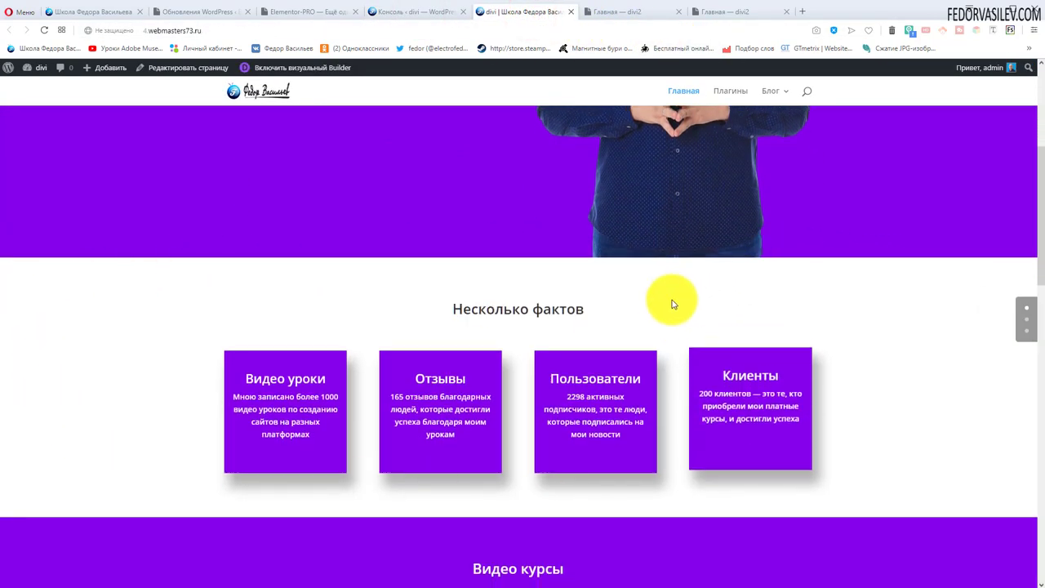
scroll(621, 343, "up", 2)
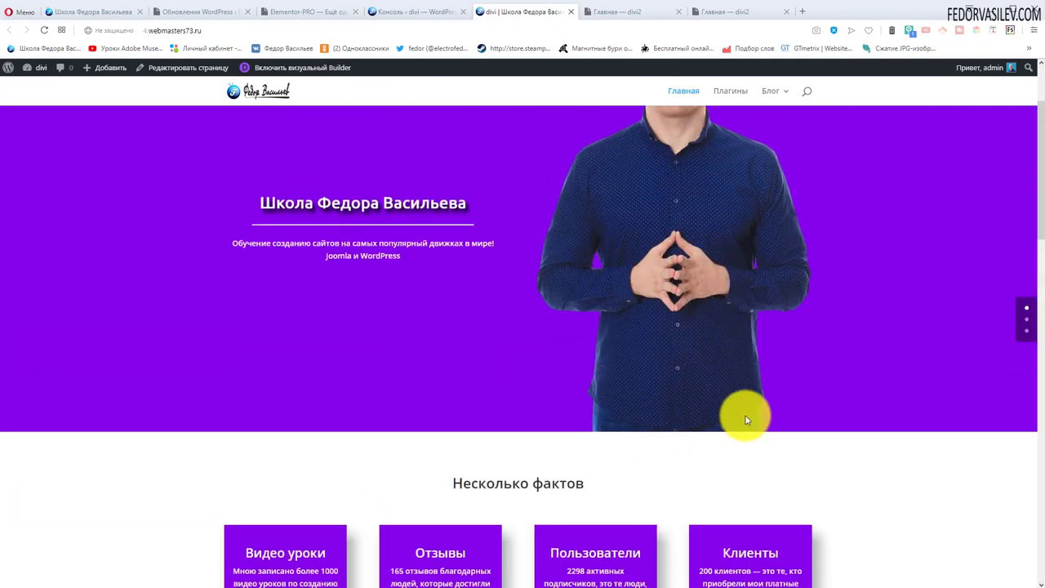
scroll(737, 432, "up", 2)
scroll(738, 436, "down", 3)
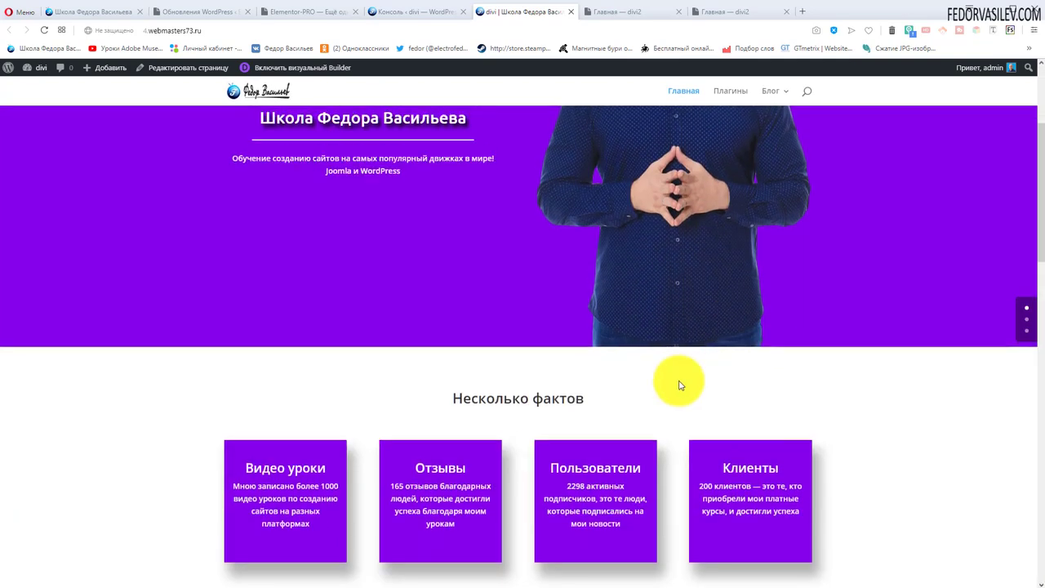
scroll(621, 327, "up", 3)
left_click(629, 12)
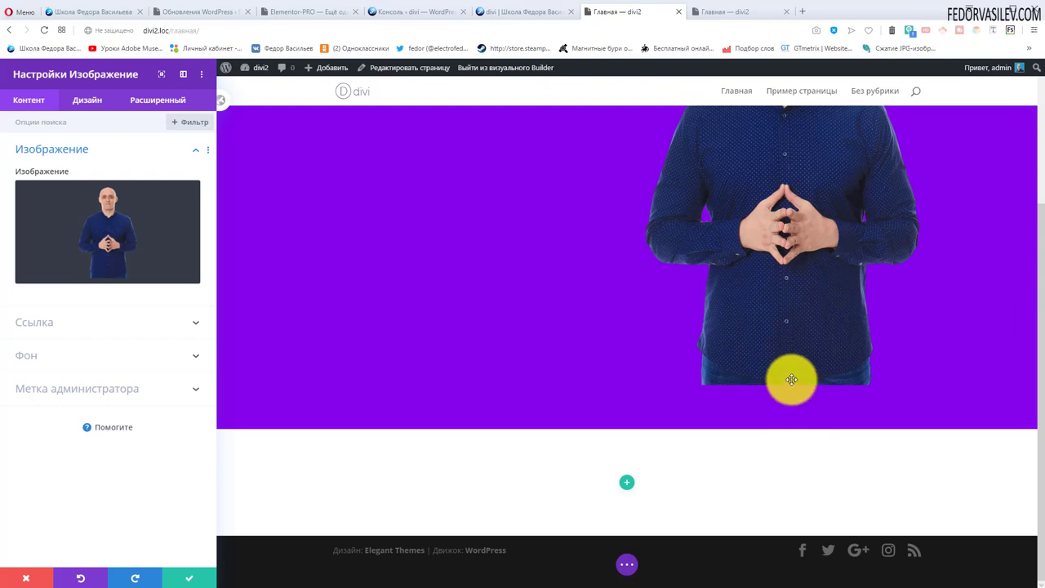
- Review the image in the purple section and save the image module's settings
scroll(775, 408, "up", 2)
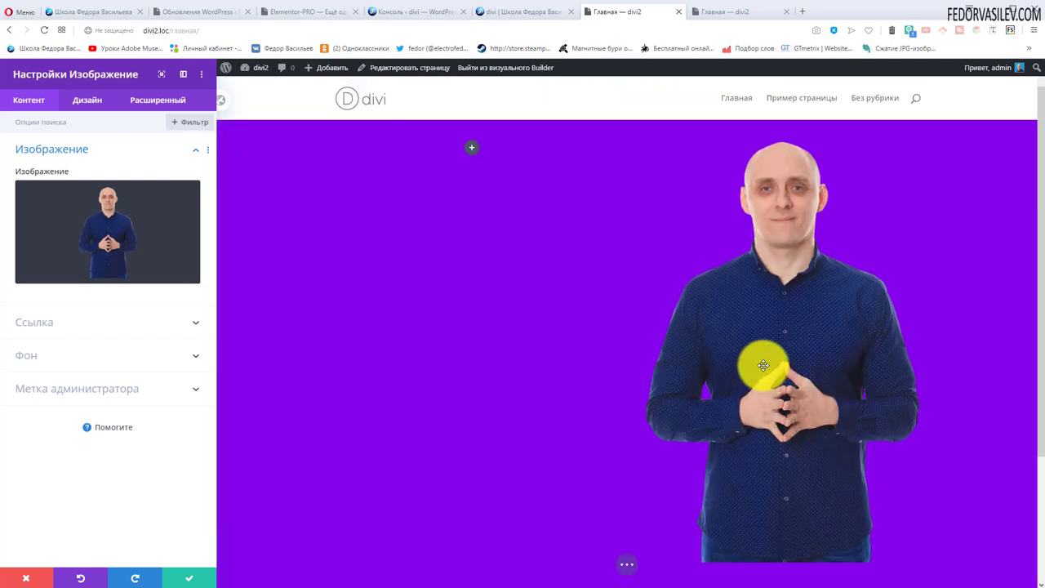
scroll(772, 392, "down", 2)
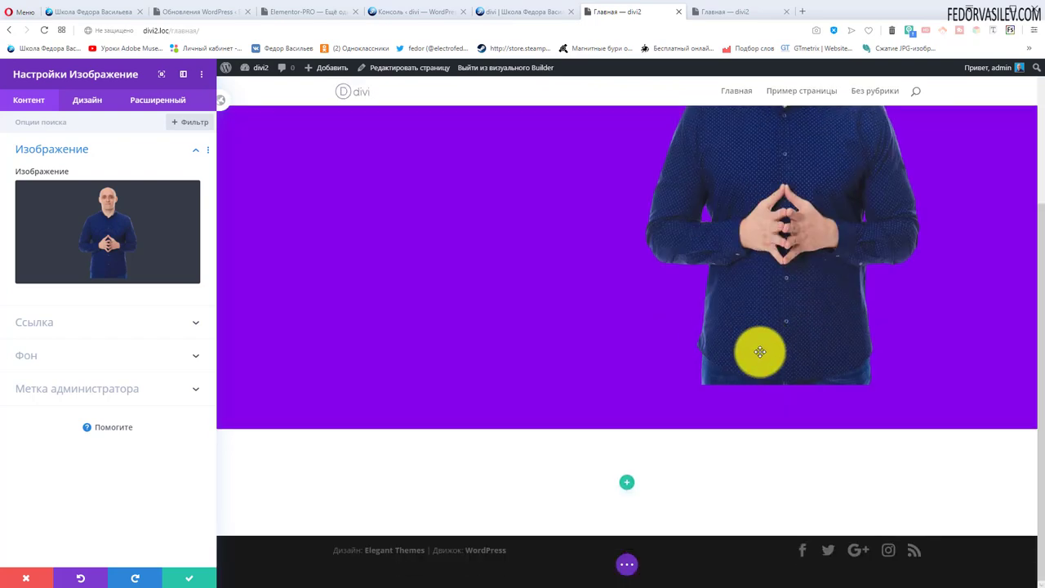
left_click(195, 582)
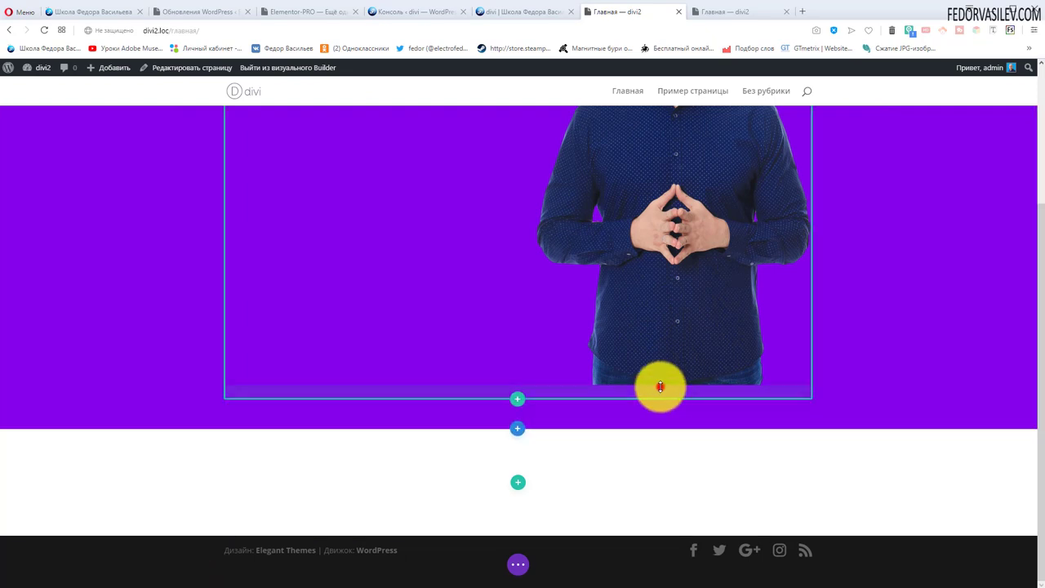
- Examine the spacing beneath the image module, its row and the purple section
scroll(555, 361, "up", 1)
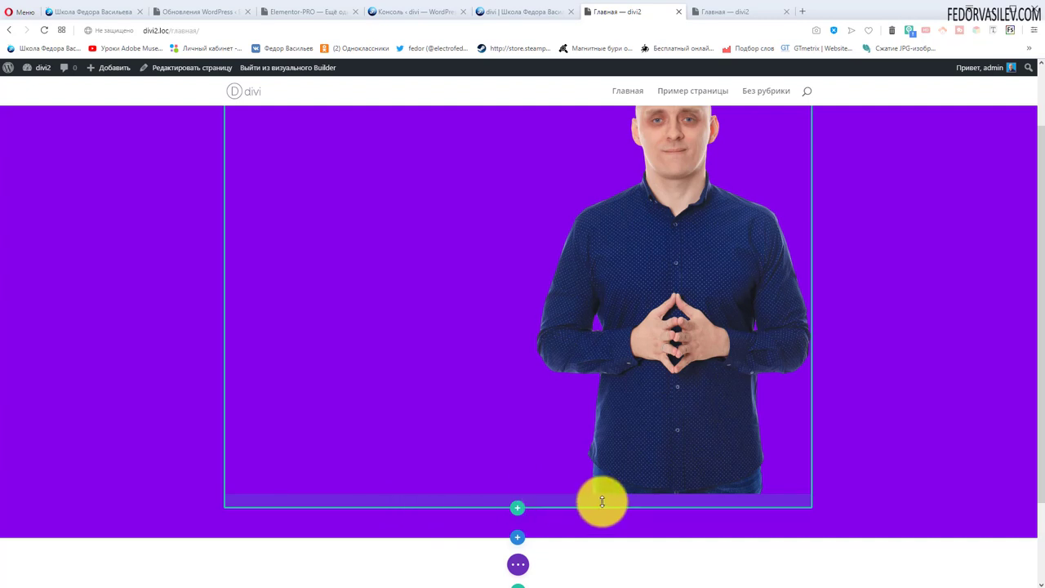
scroll(597, 499, "up", 1)
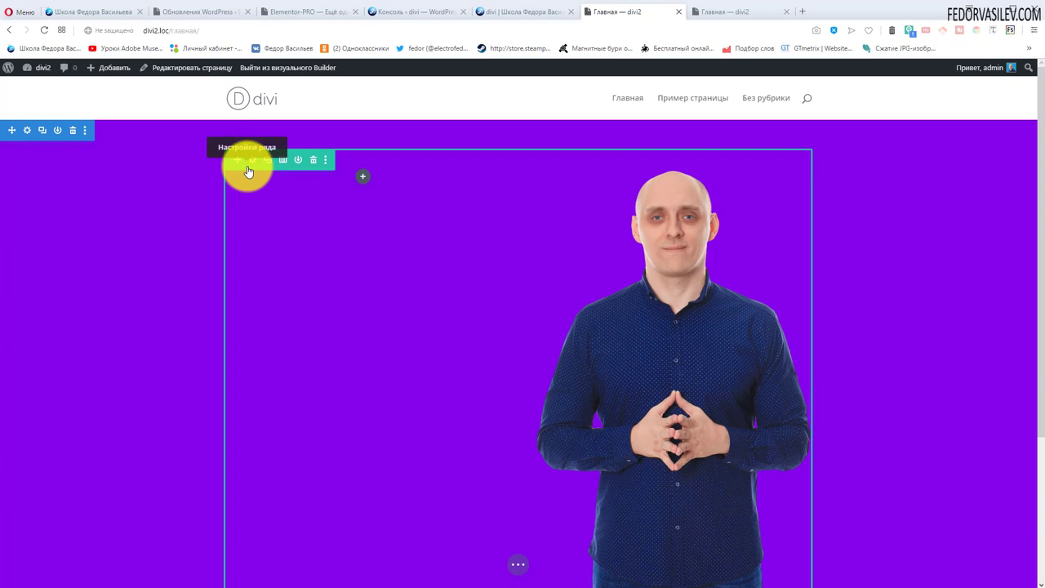
scroll(564, 427, "down", 2)
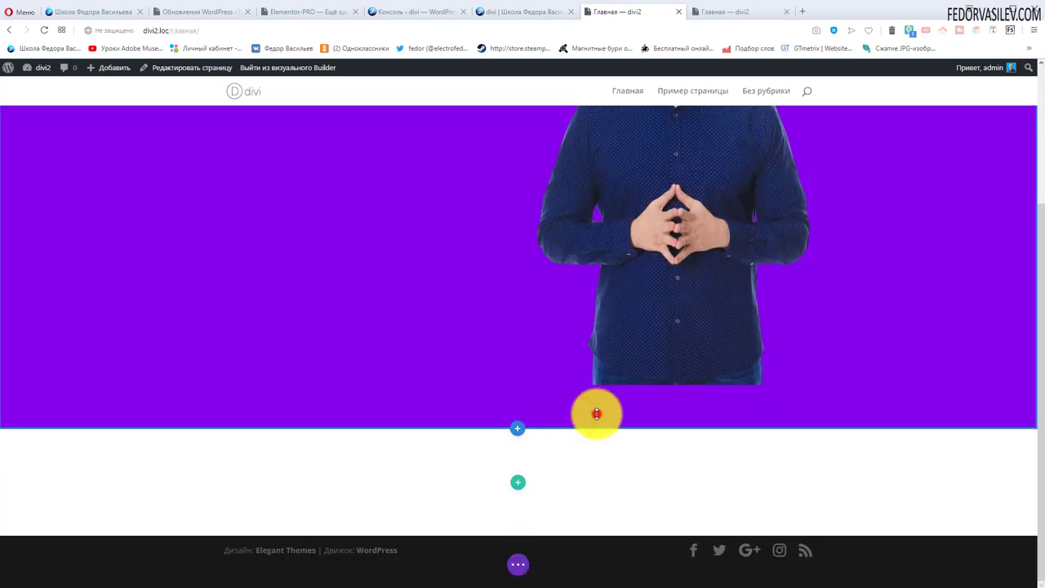
scroll(810, 436, "up", 2)
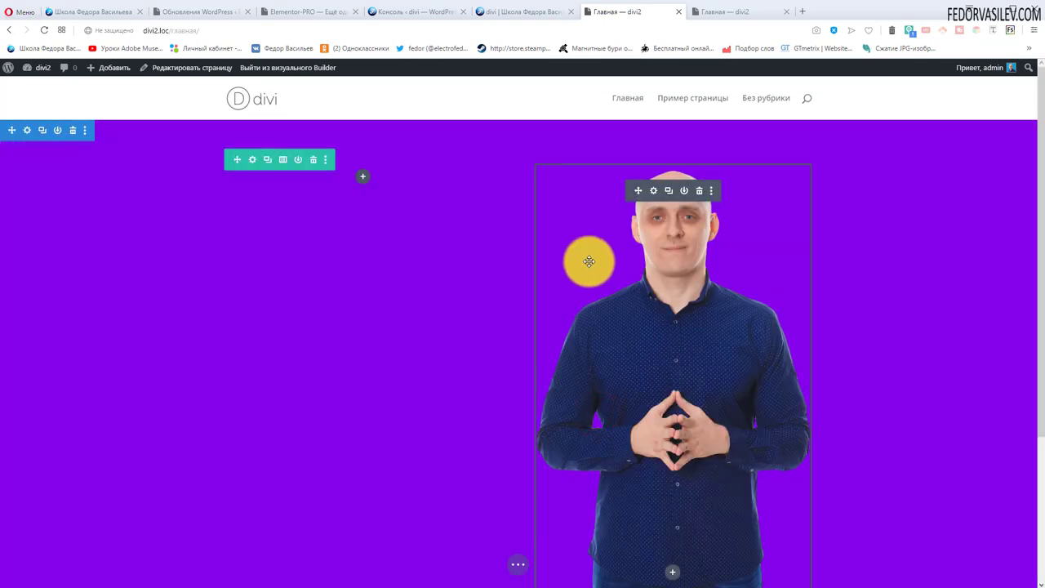
scroll(588, 259, "down", 2)
scroll(654, 294, "up", 2)
scroll(741, 211, "down", 2)
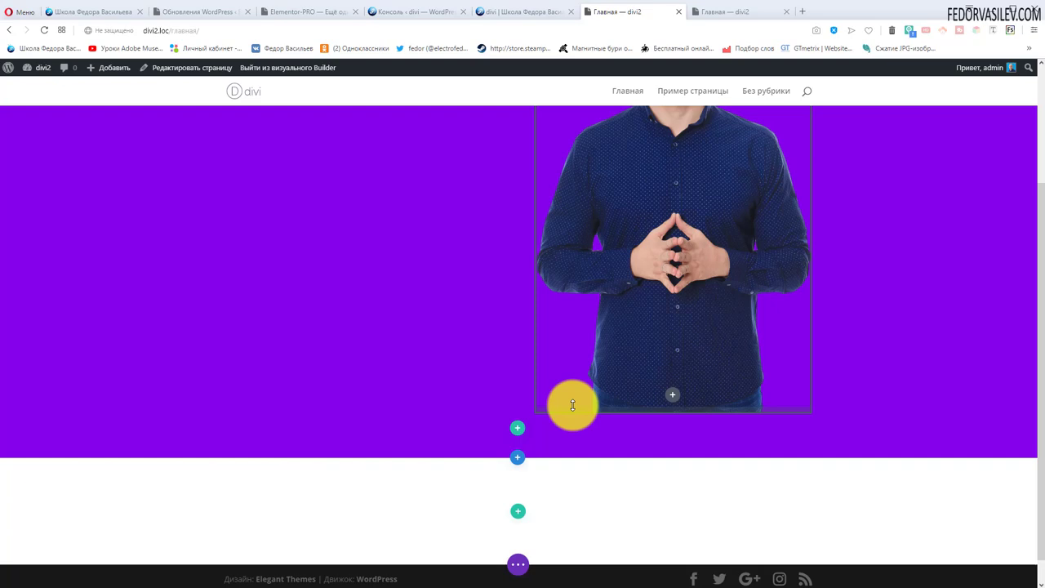
- Set the purple section's bottom inner padding (Внутренний отступ, Низ) to 0px and save the section settings
left_click_drag(572, 405, 517, 465)
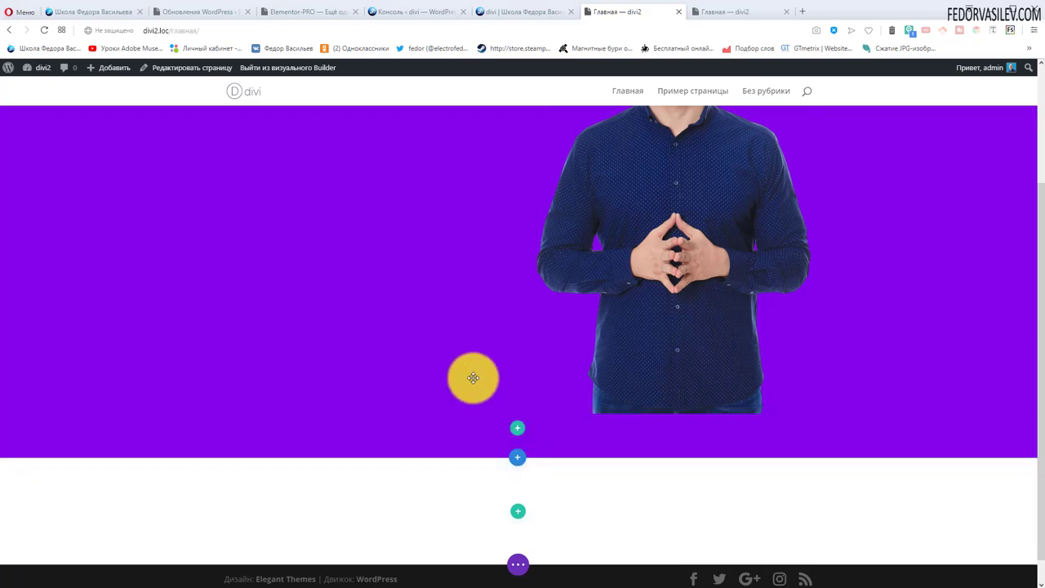
scroll(471, 376, "up", 3)
left_click(24, 133)
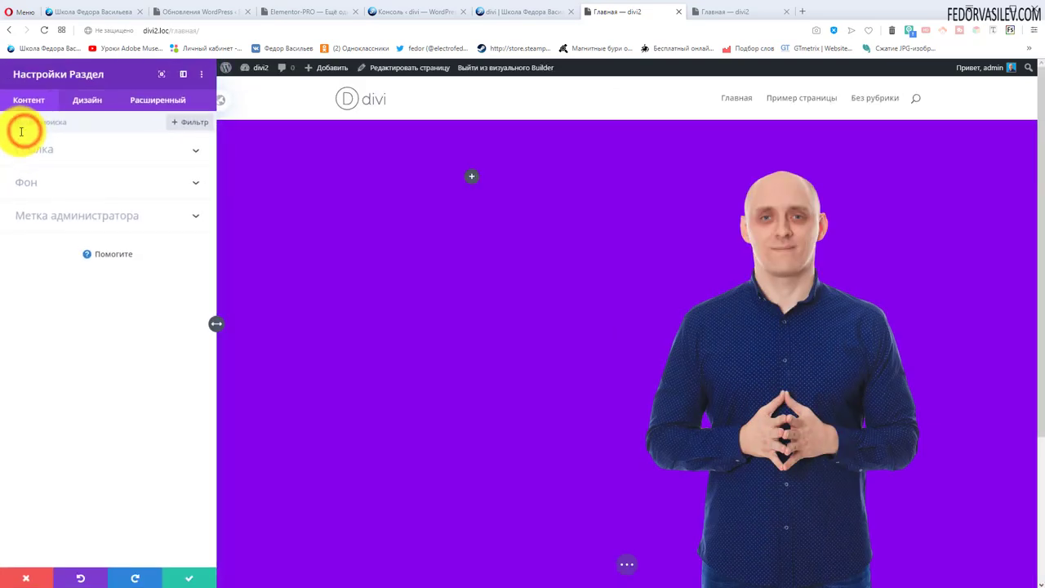
left_click(85, 109)
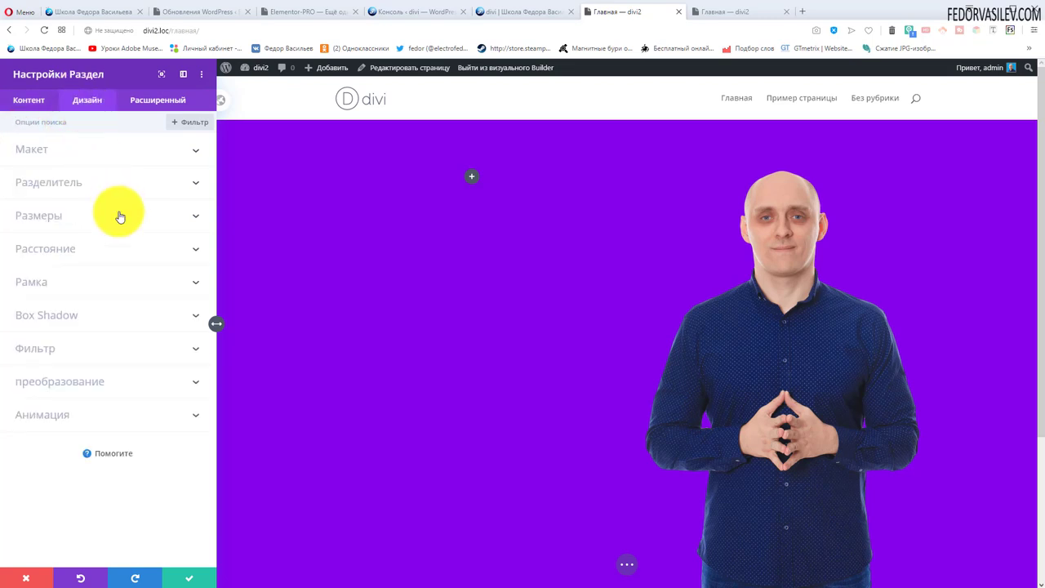
left_click(73, 255)
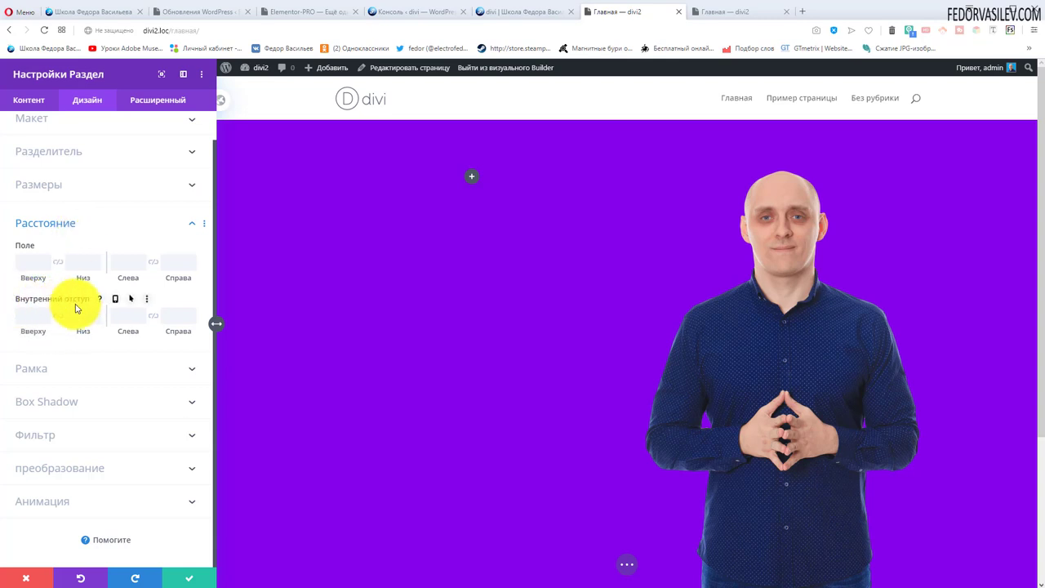
scroll(593, 318, "down", 2)
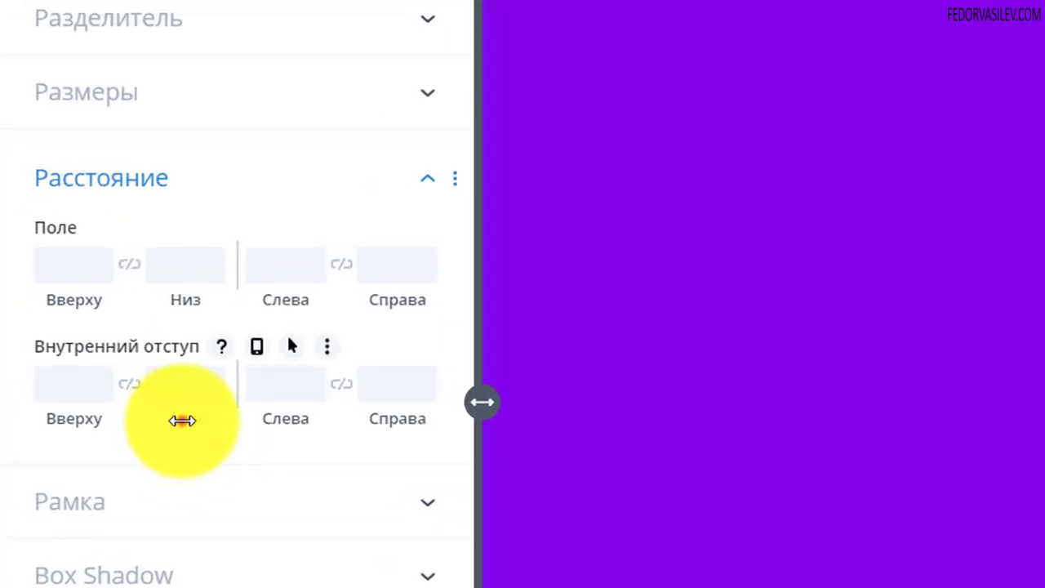
left_click_drag(183, 420, 160, 424)
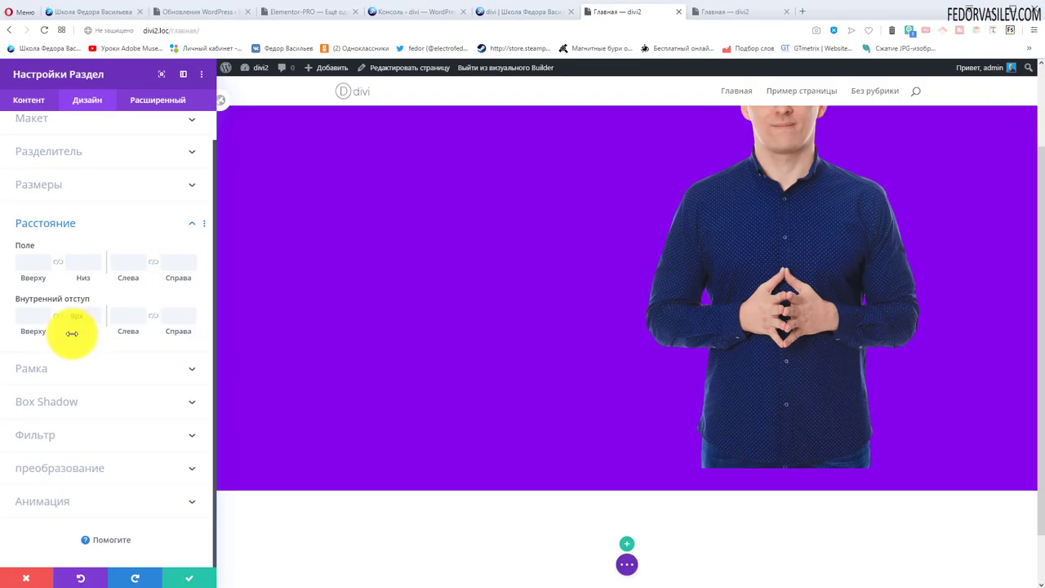
mouse_move(71, 333)
left_mouse_down()
mouse_move(82, 327)
mouse_move(33, 329)
mouse_move(98, 331)
mouse_move(47, 323)
mouse_move(68, 329)
left_mouse_up()
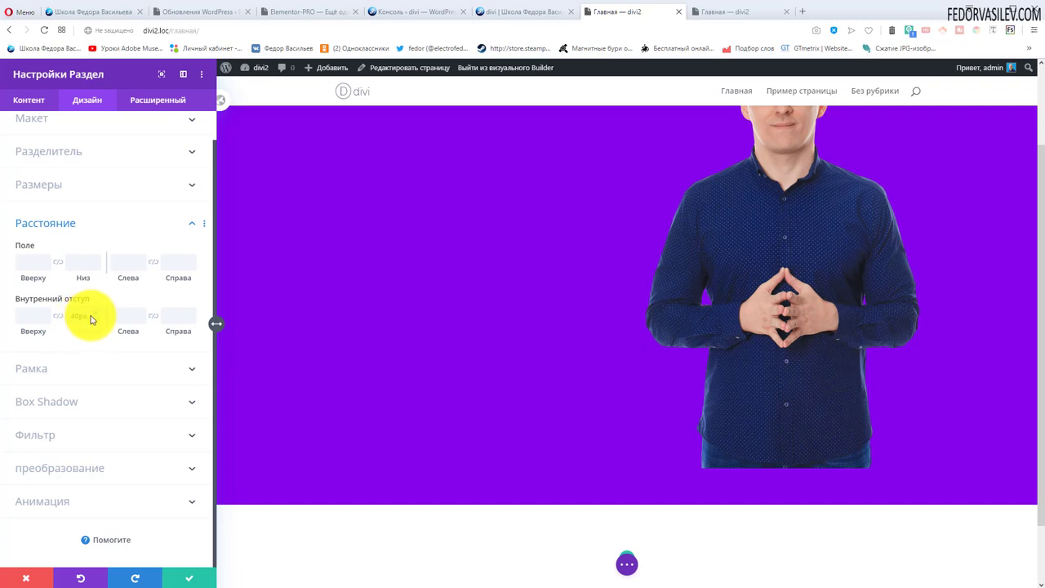
left_click(38, 322)
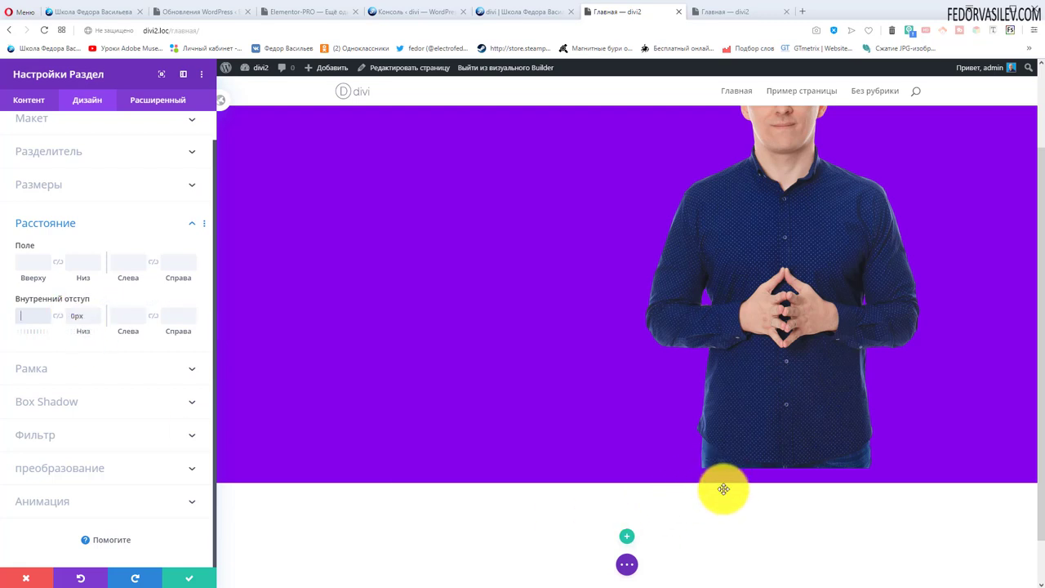
left_click(189, 578)
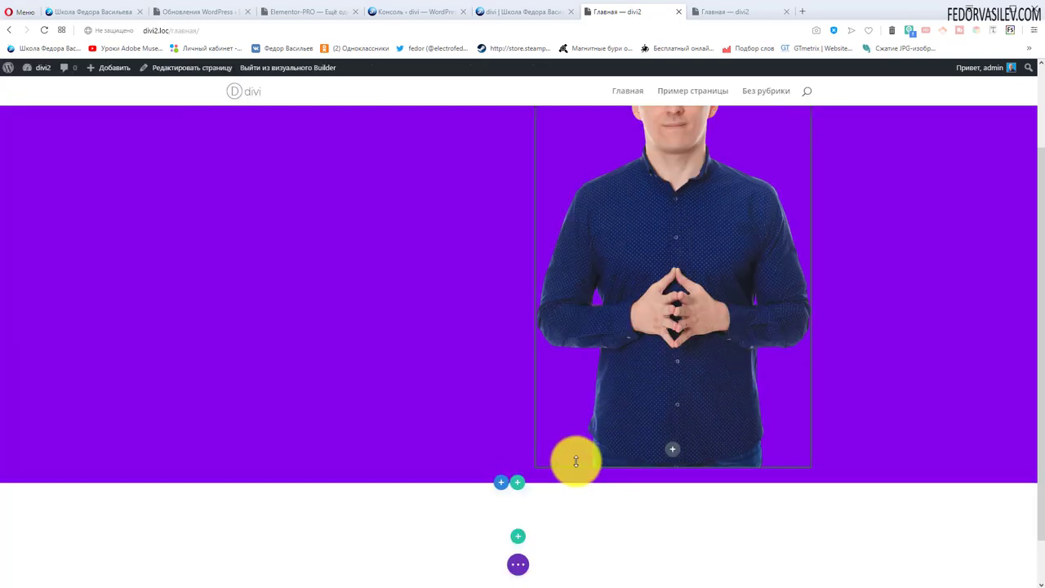
- Set the two-column row's bottom inner padding (Внутренний отступ, Низ) to 0px, check the image's lower edge, and save the row settings
scroll(523, 408, "up", 3)
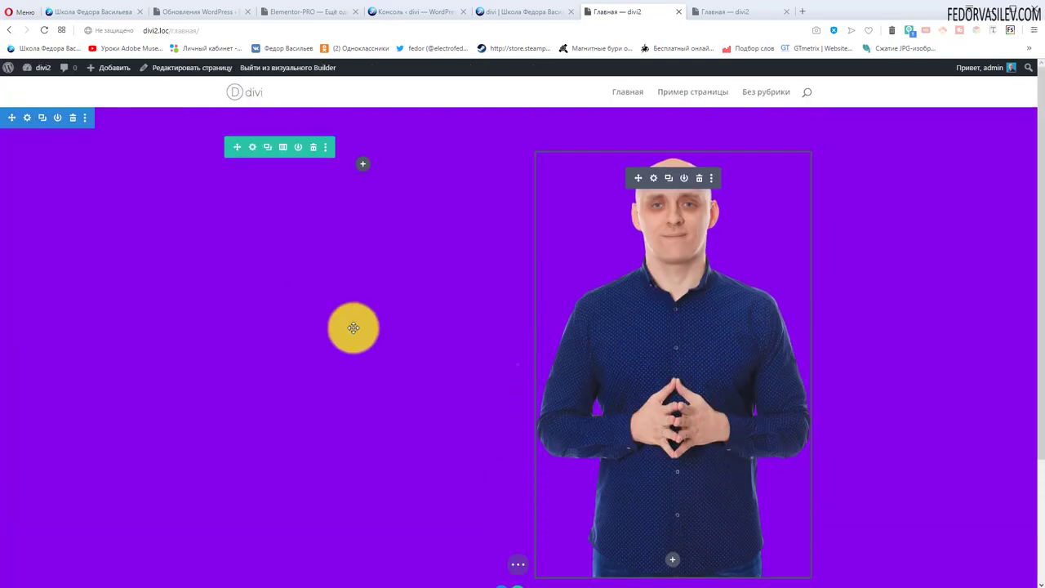
left_click(252, 161)
left_click(82, 100)
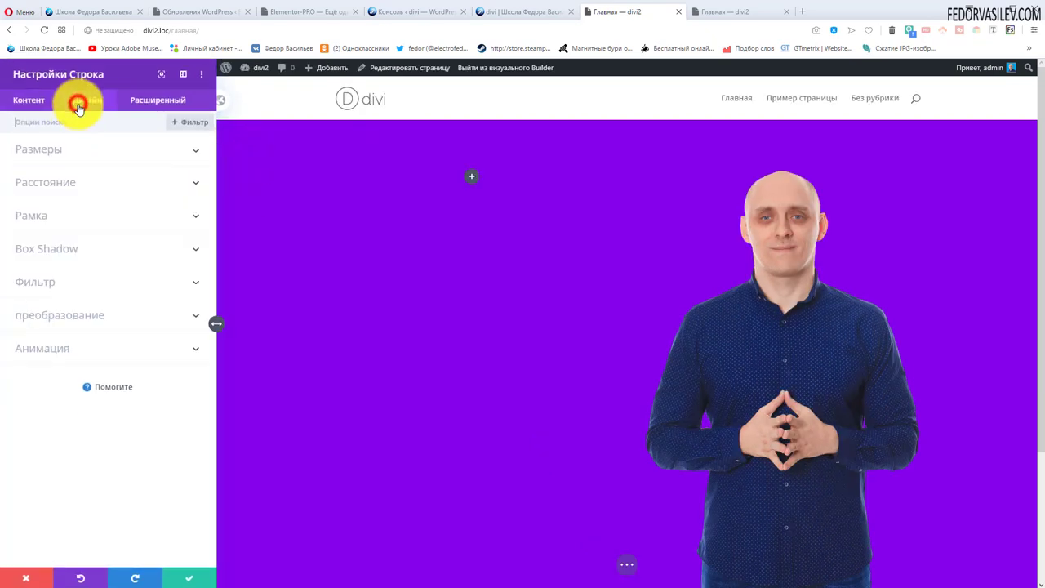
left_click(65, 187)
scroll(506, 315, "down", 3)
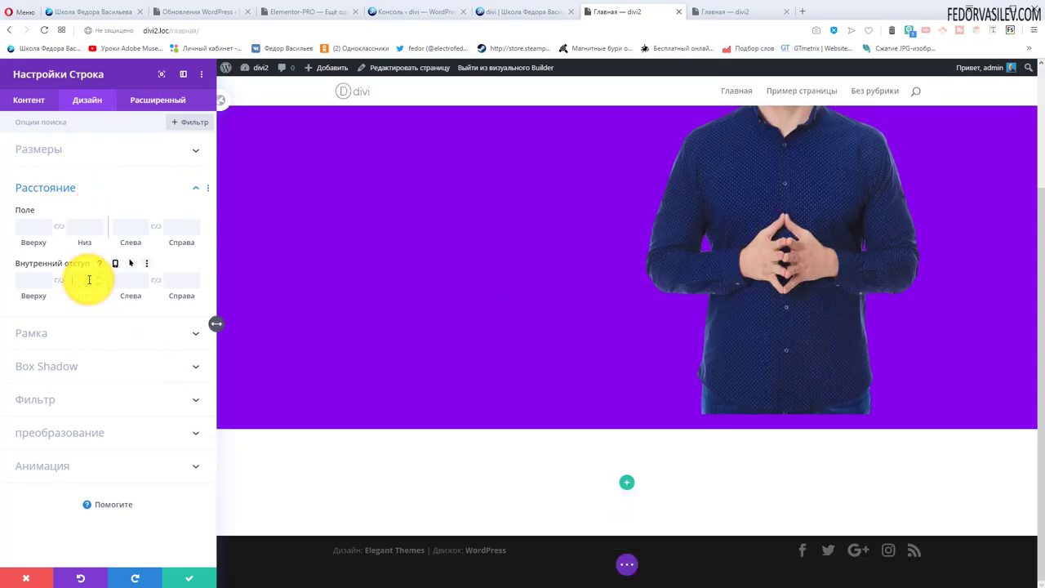
type("0")
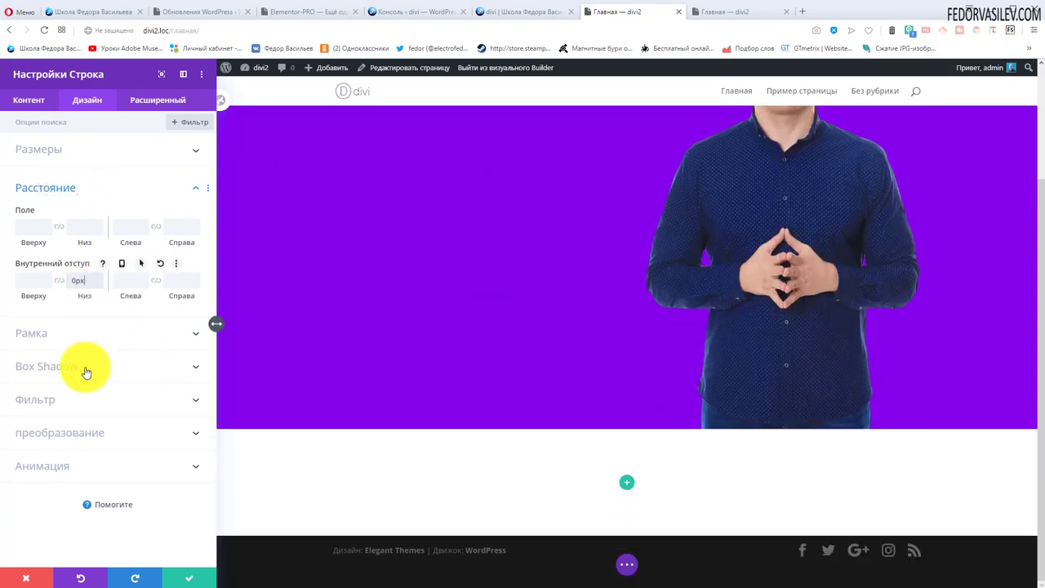
scroll(747, 412, "up", 3)
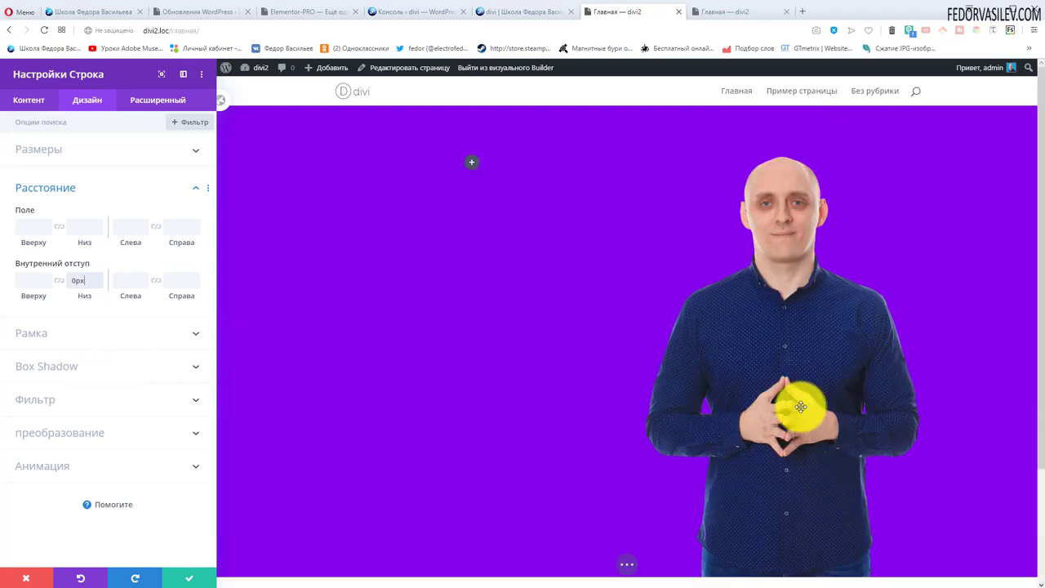
scroll(808, 183, "down", 3)
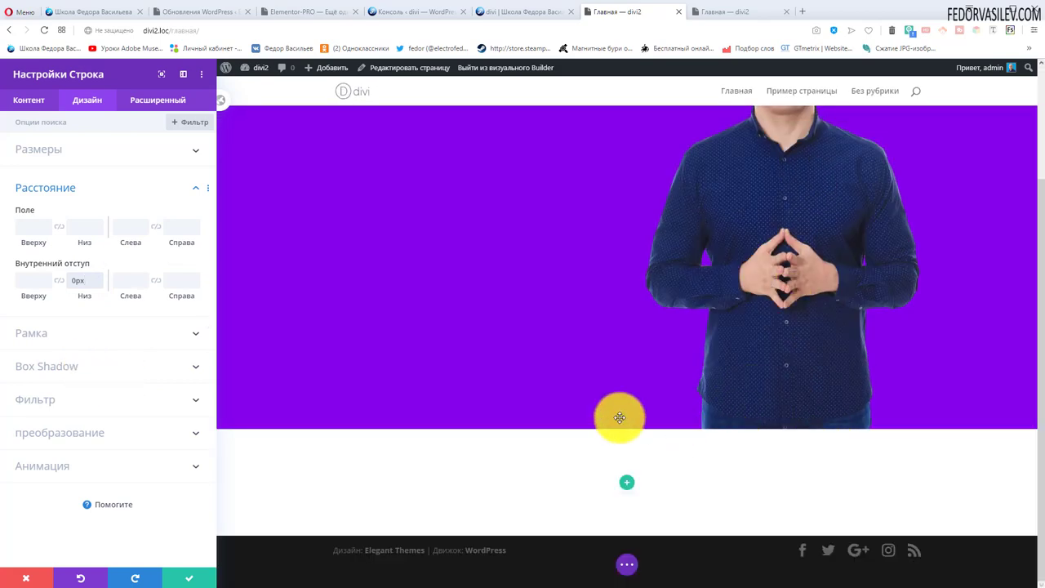
scroll(694, 433, "up", 3)
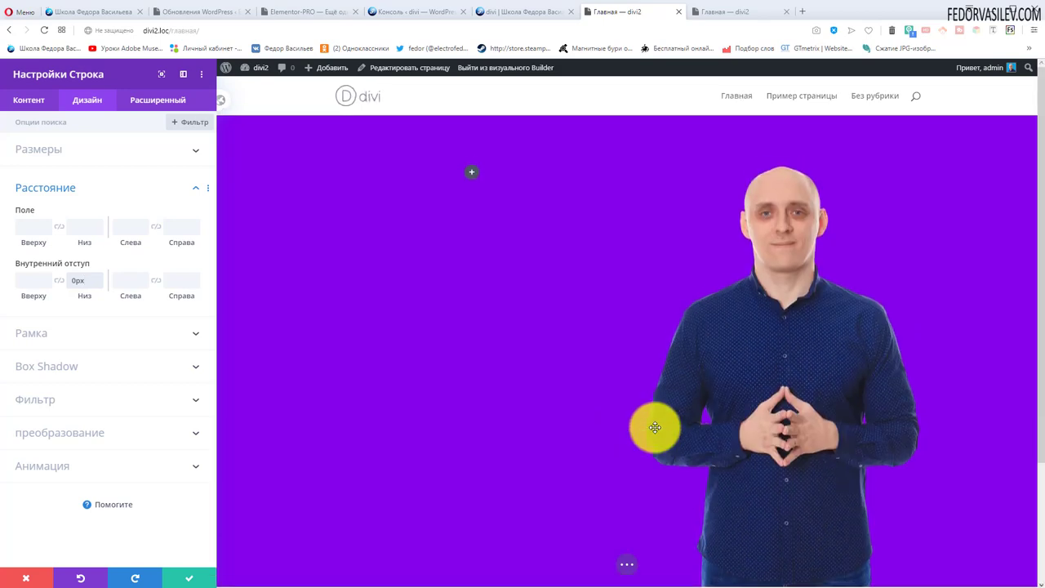
scroll(655, 427, "down", 3)
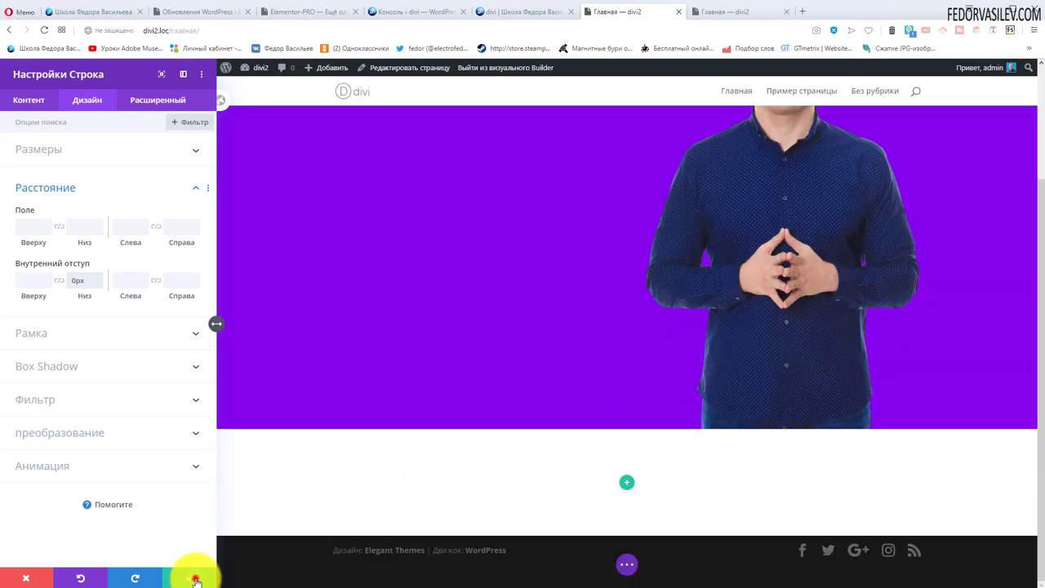
left_click(196, 579)
- Save the page and check the purple section's lower edge on the published Главная page
left_click(518, 564)
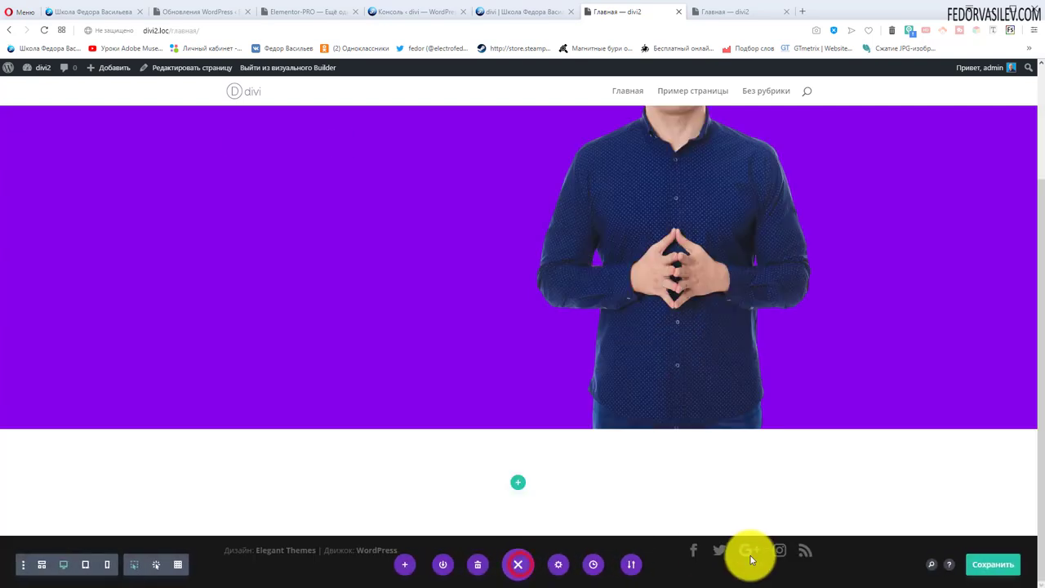
left_click(973, 563)
left_click(726, 12)
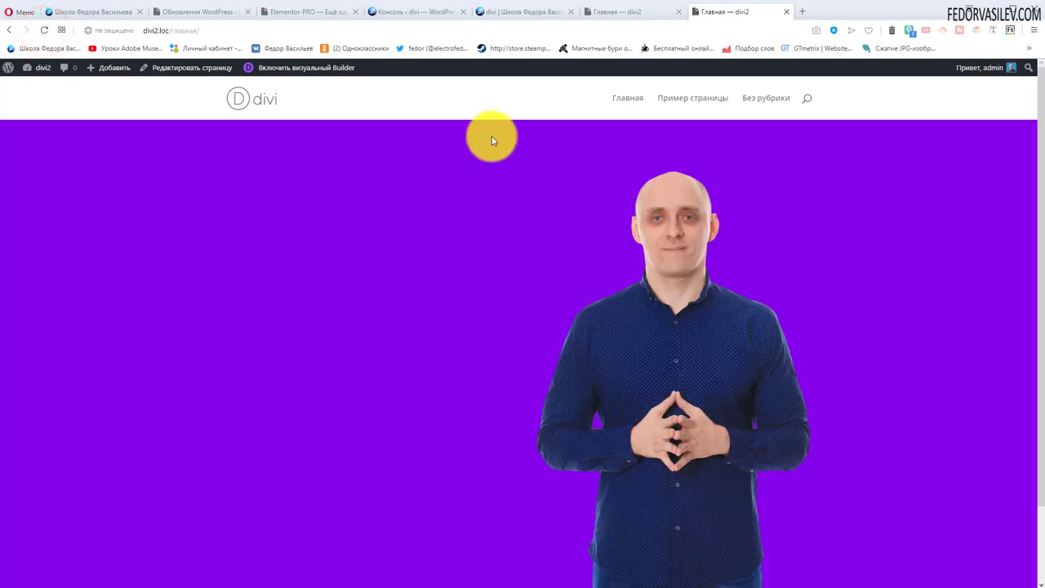
scroll(606, 427, "up", 2)
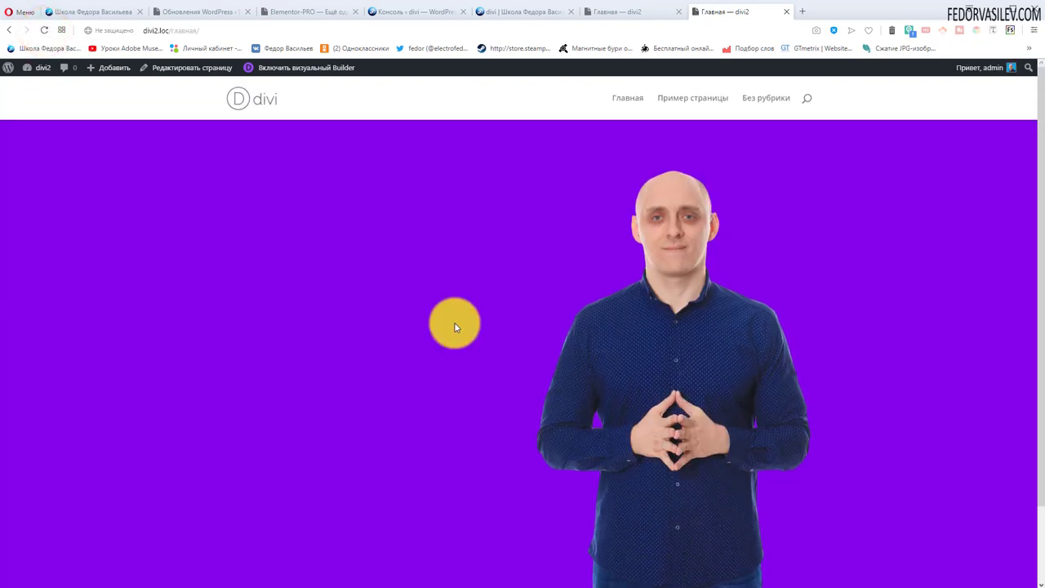
scroll(666, 237, "down", 2)
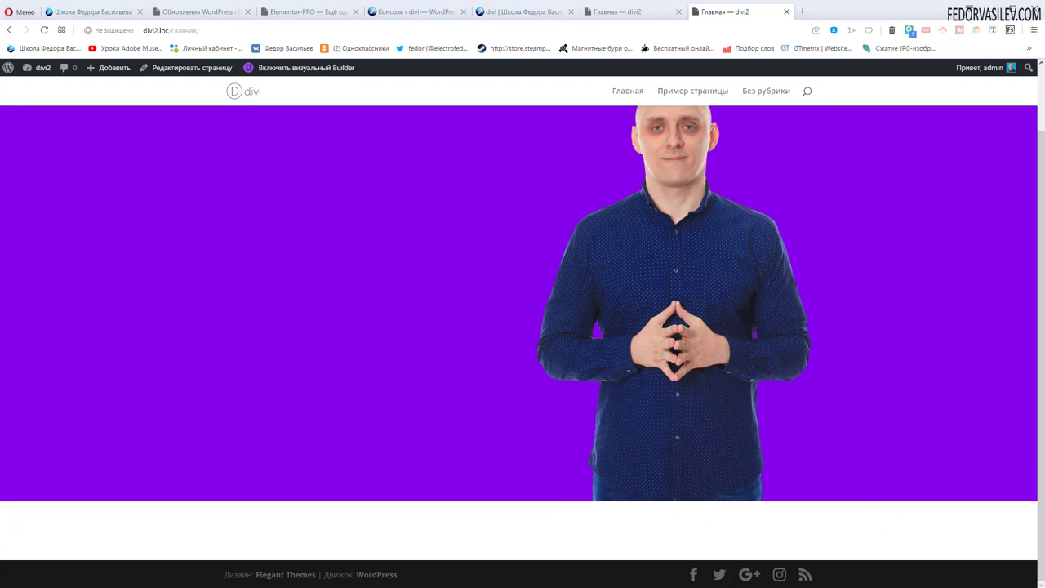
- Examine the heading and description beside the image on the sample page, and return to the builder
key("ctrl+Tab")
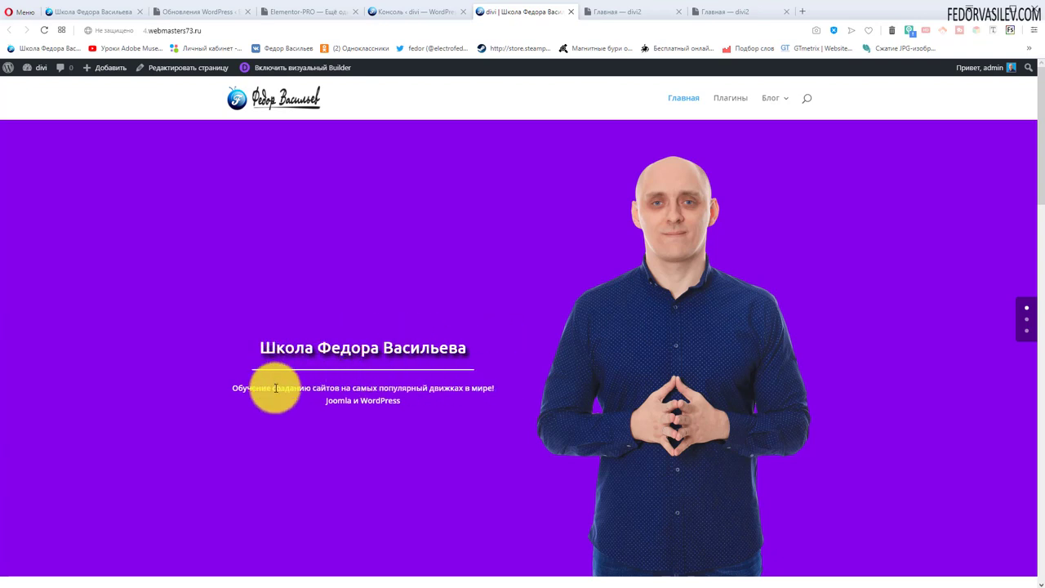
left_click_drag(286, 388, 421, 407)
key("ctrl+Tab")
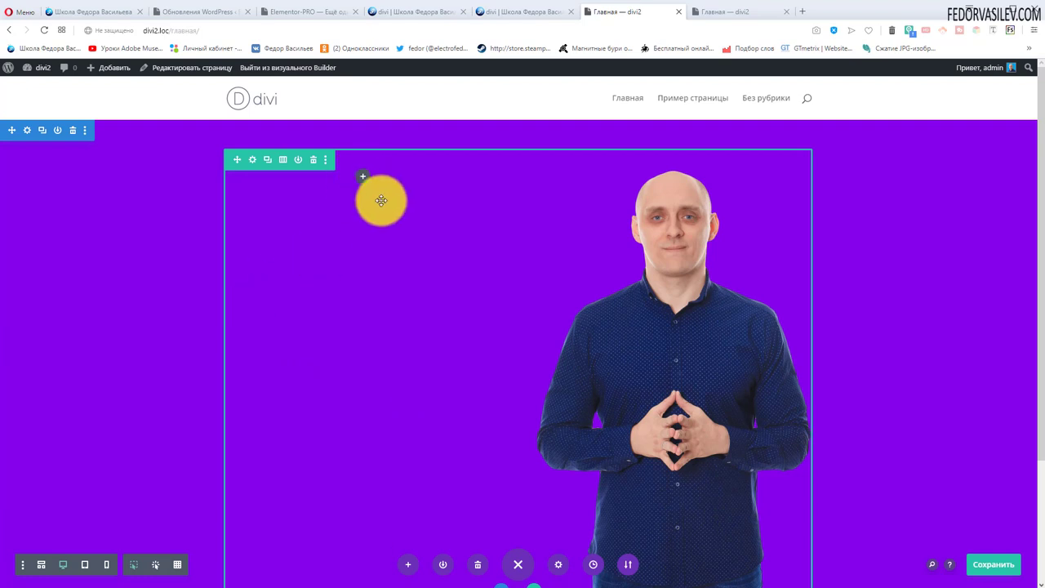
- Switch the builder to the wireframe view and insert a text module (Текст) in the row's empty first column
scroll(366, 175, "down", 1)
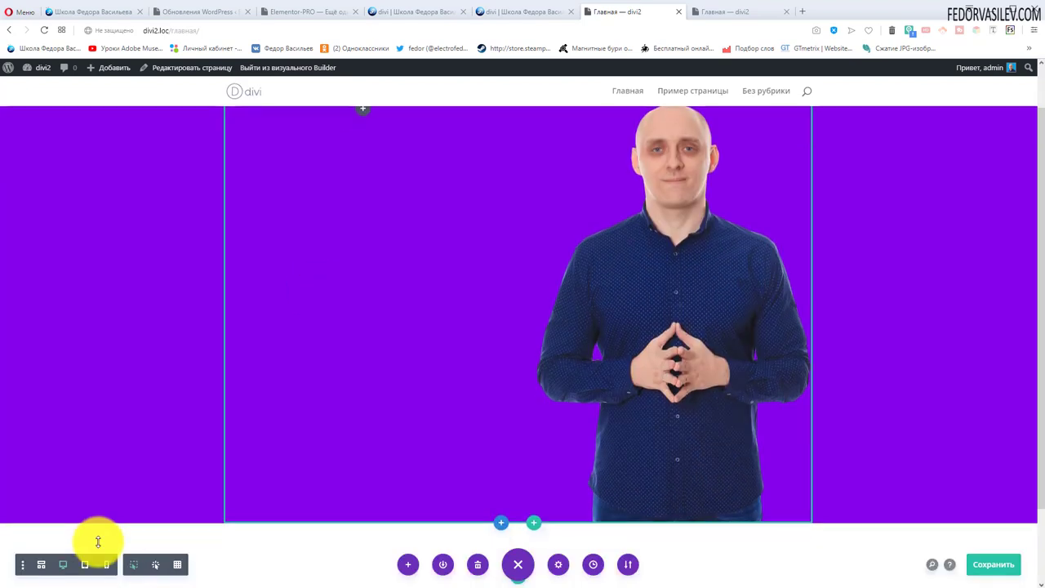
left_click(41, 565)
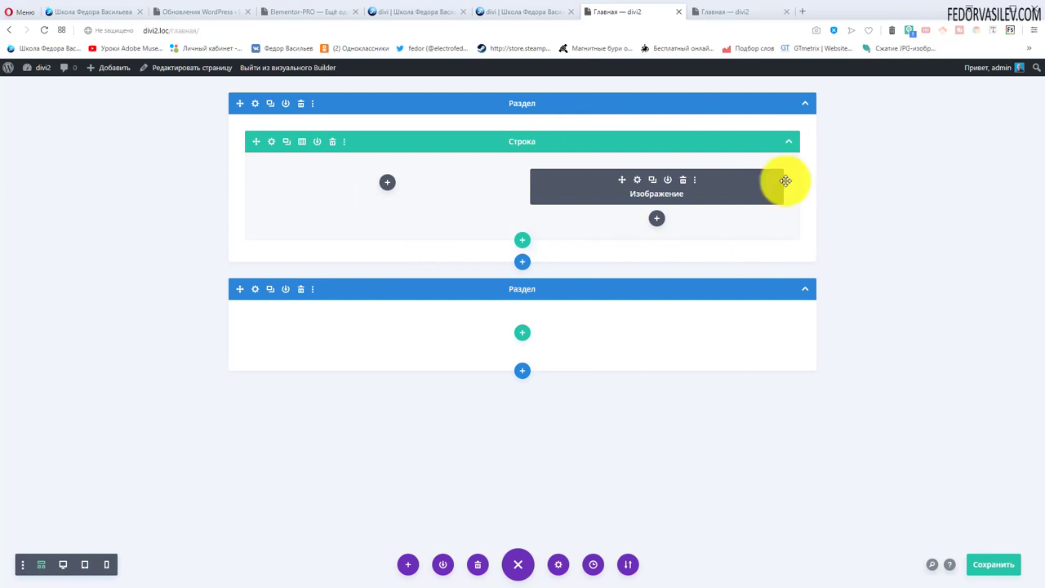
left_click(389, 184)
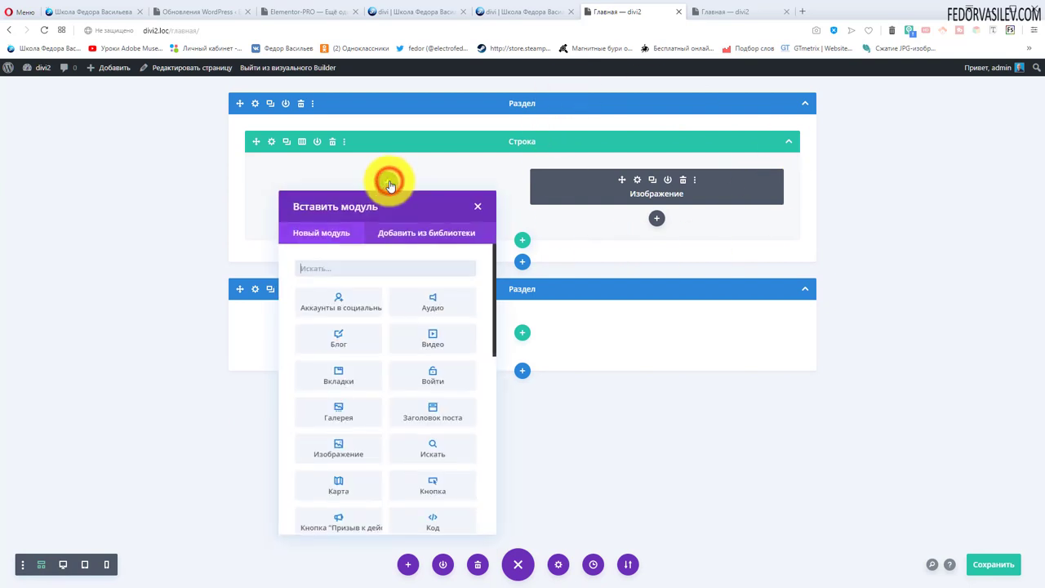
scroll(401, 480, "down", 10)
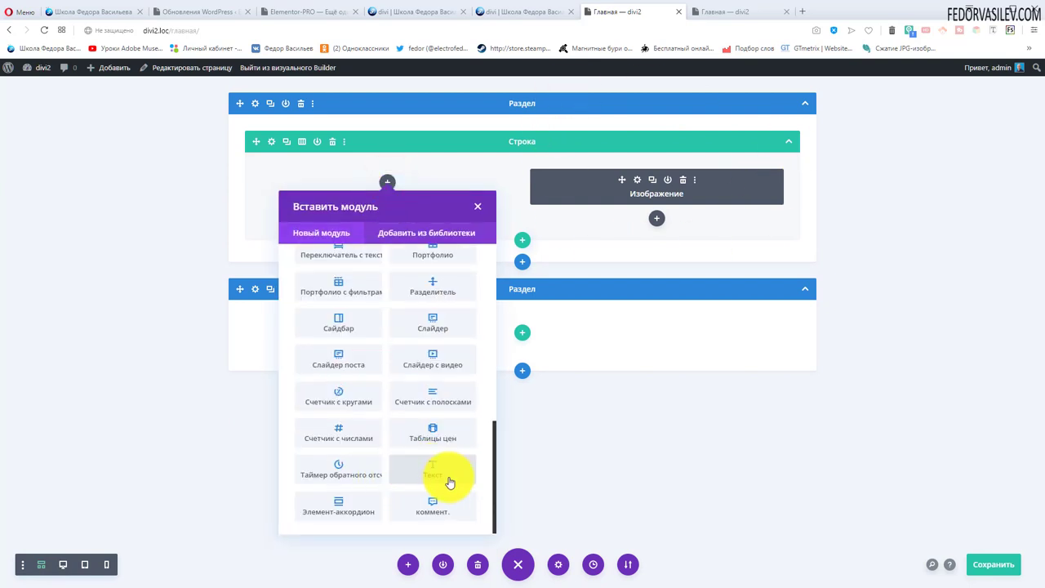
left_click(439, 470)
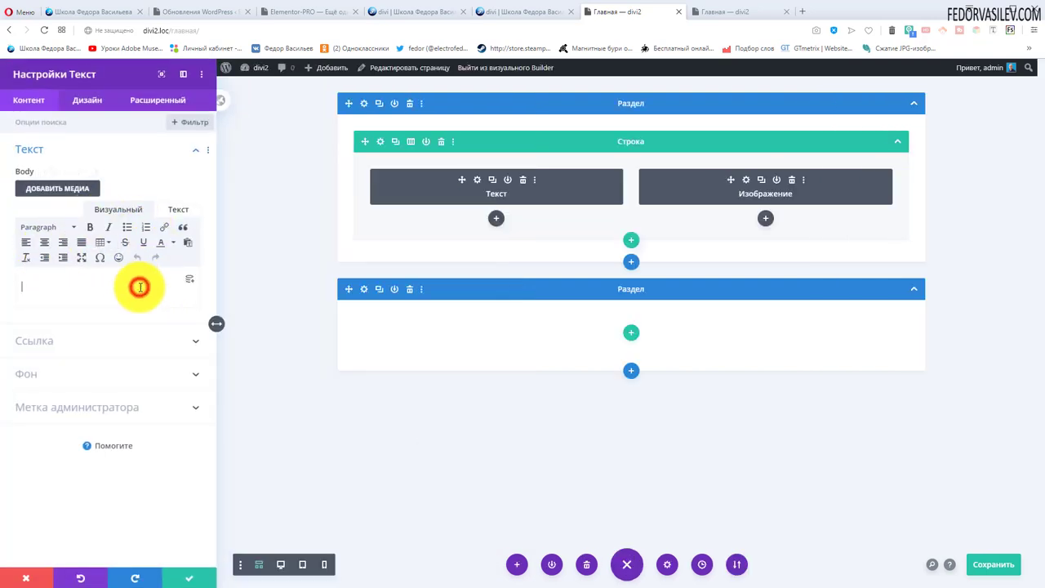
- Enter the school's name, as in the sample page's heading, as the text module's body and return to the visual editor
left_click(178, 209)
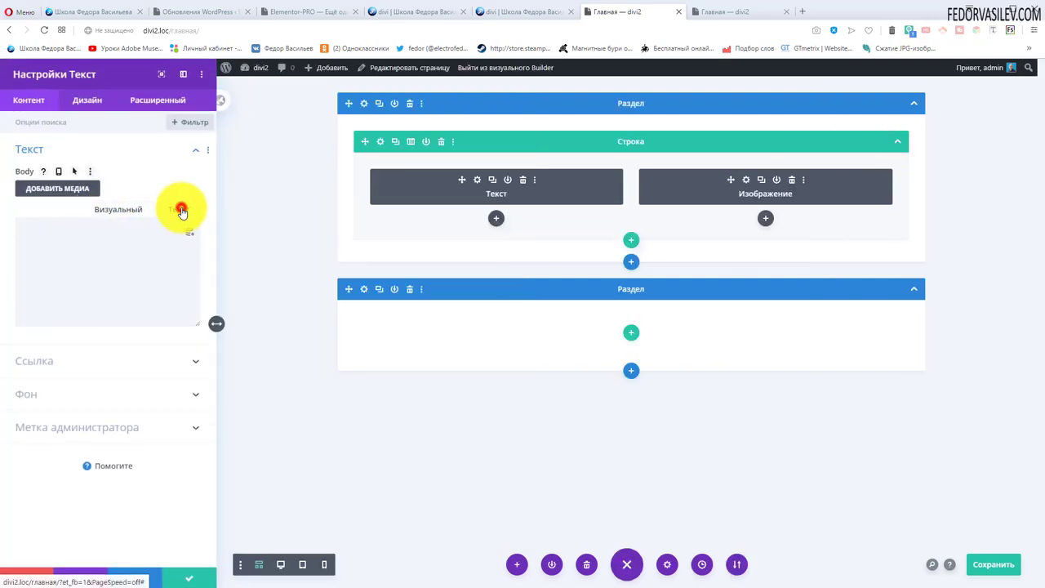
left_click(74, 239)
type("Школа Федора Васильева")
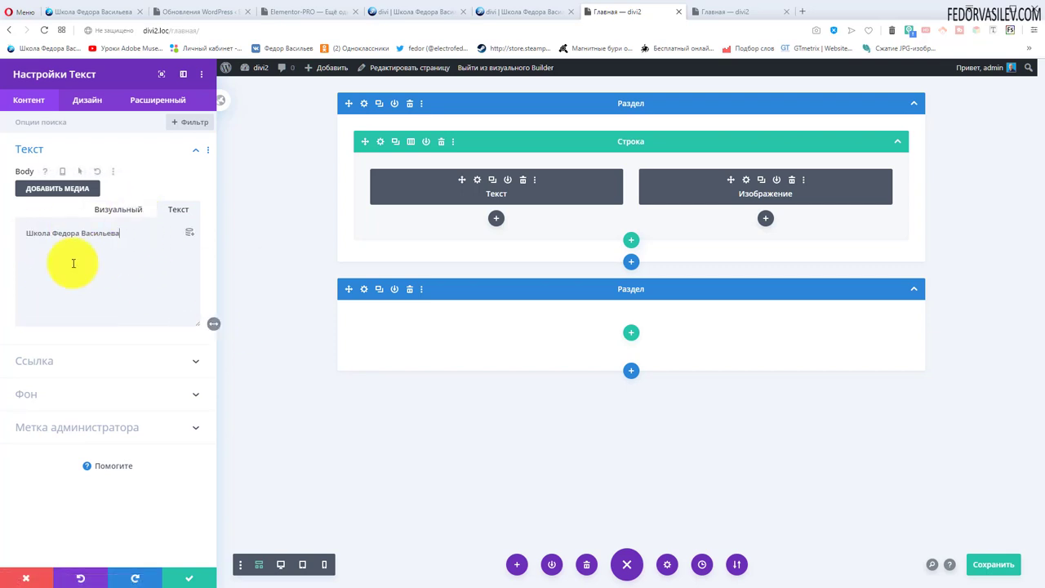
left_click(104, 212)
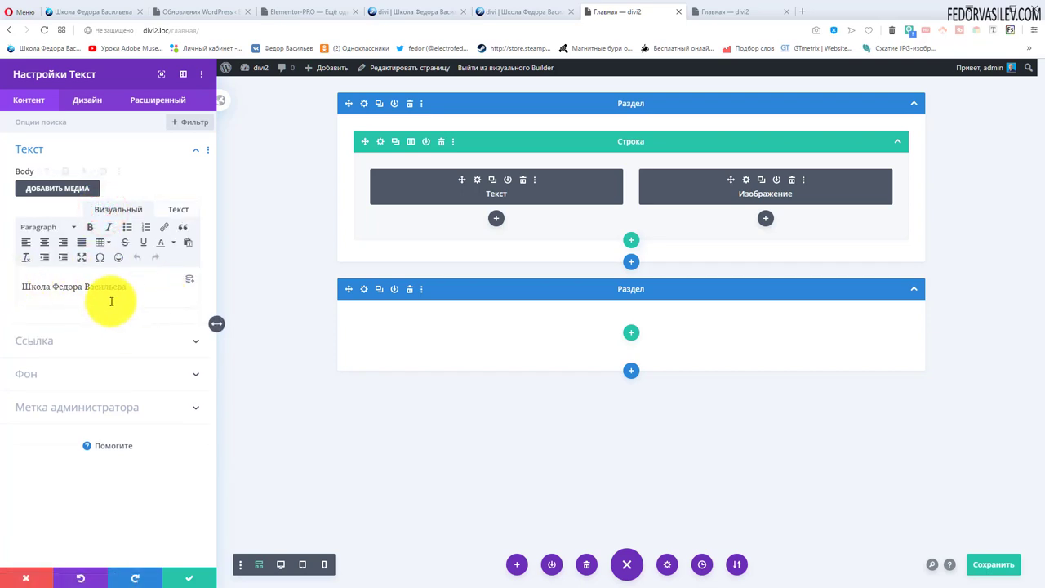
- Switch the builder back to the desktop view and check the new text in the purple section's first column
left_click_drag(216, 323, 329, 345)
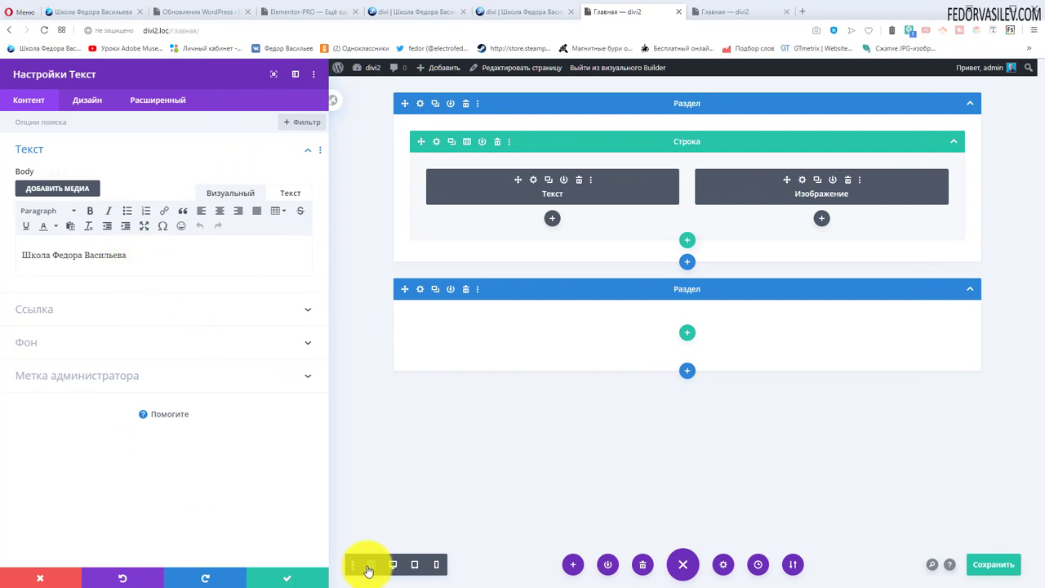
left_click(369, 565)
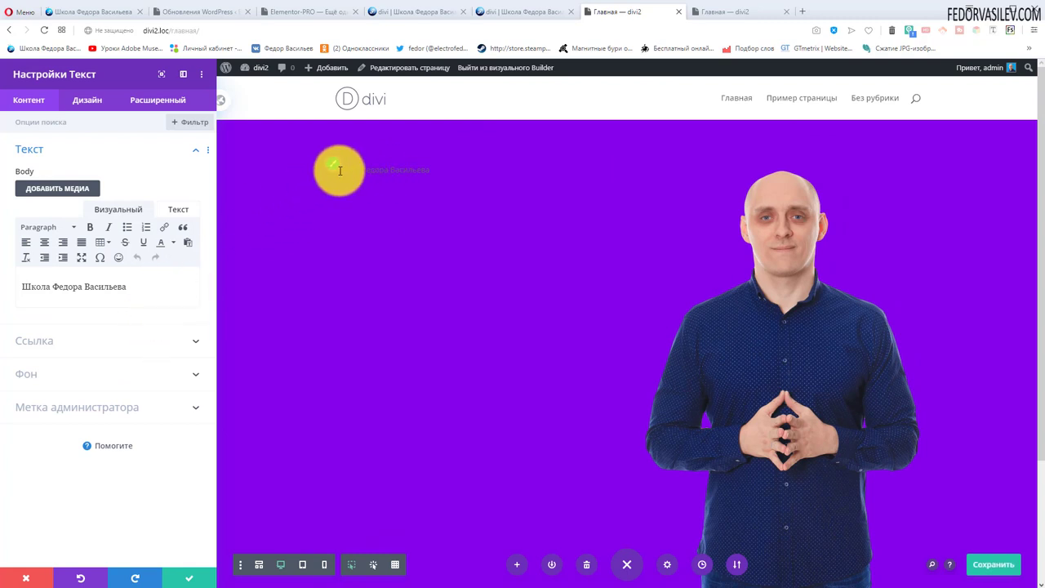
mouse_move(334, 167)
left_mouse_down()
mouse_move(330, 179)
mouse_move(330, 164)
mouse_move(381, 161)
mouse_move(337, 173)
left_mouse_up()
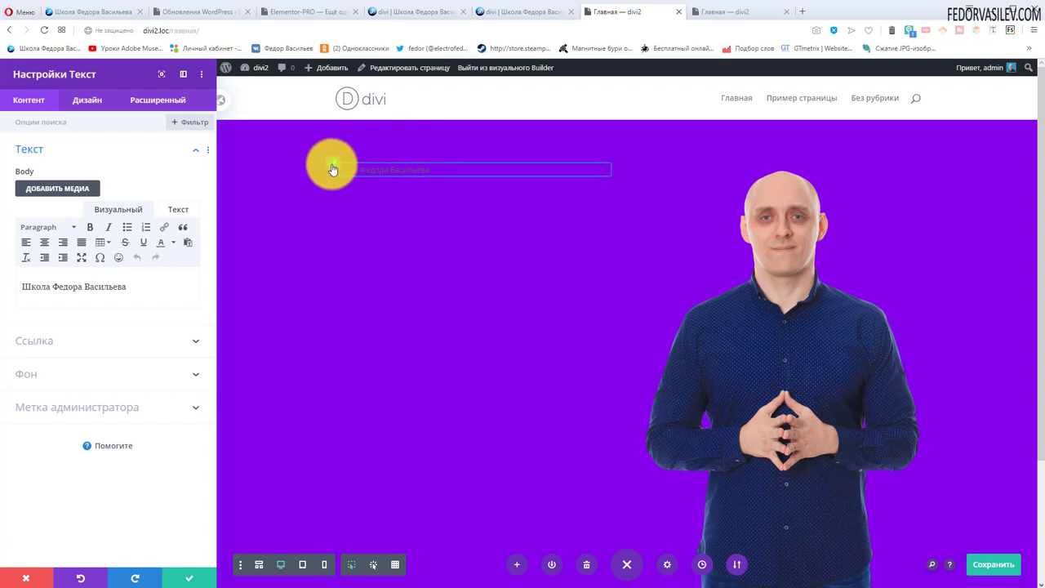
left_click_drag(333, 169, 35, 63)
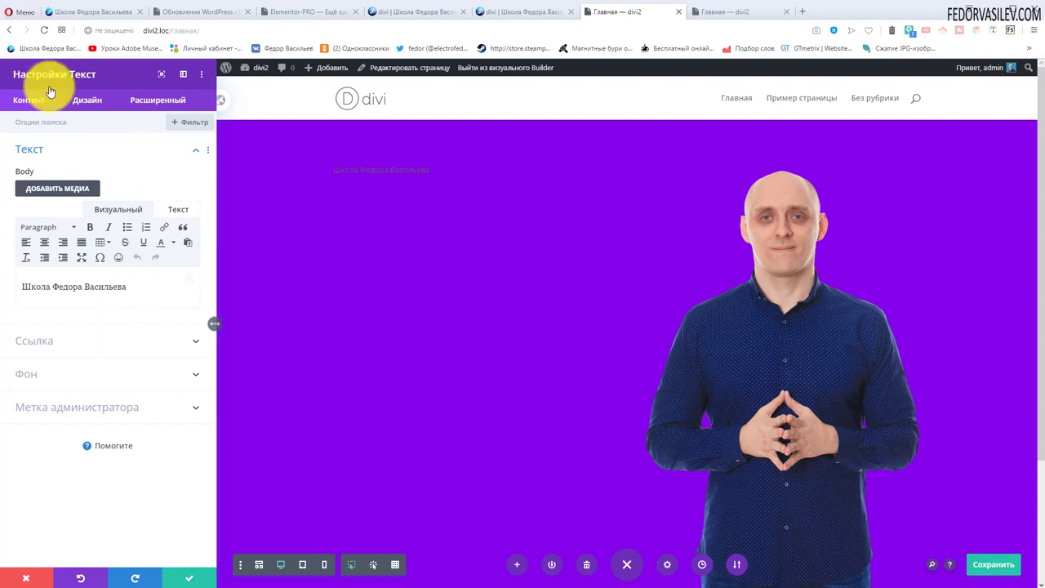
- Check the heading on the sample page, and format the school's name in the text module's body as Heading 1
left_click(215, 323)
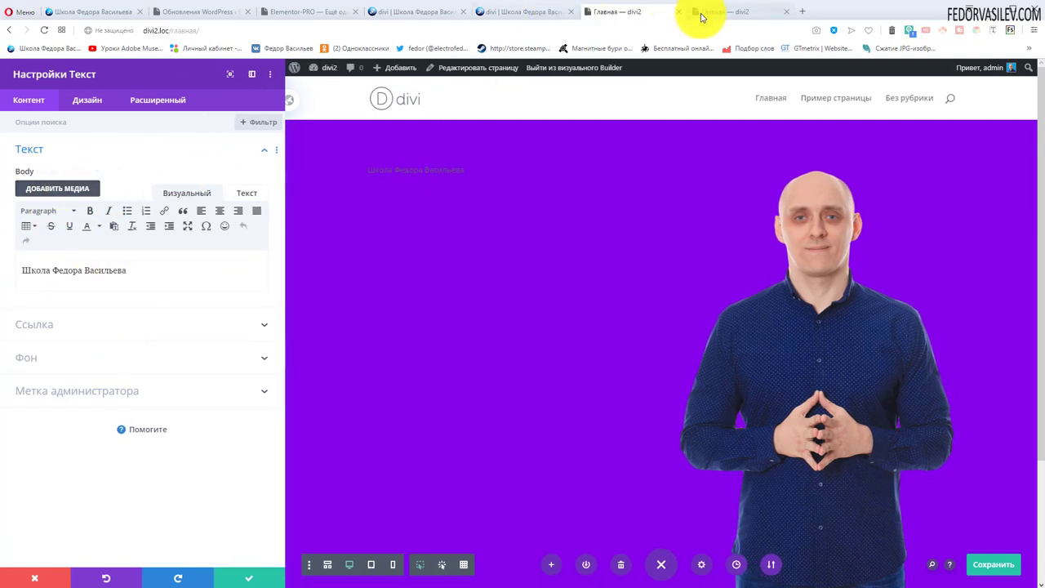
left_click(503, 13)
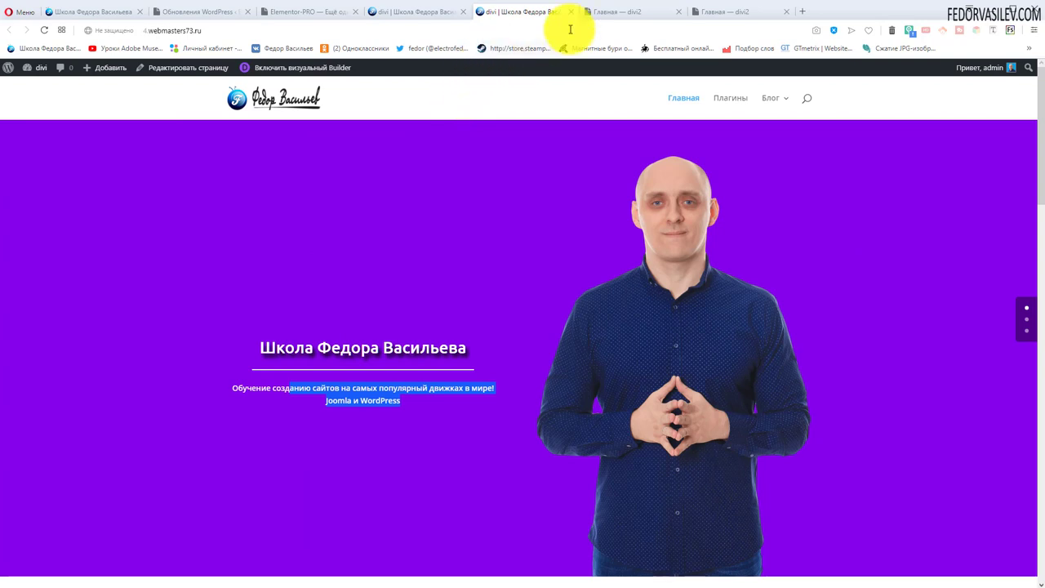
left_click(630, 13)
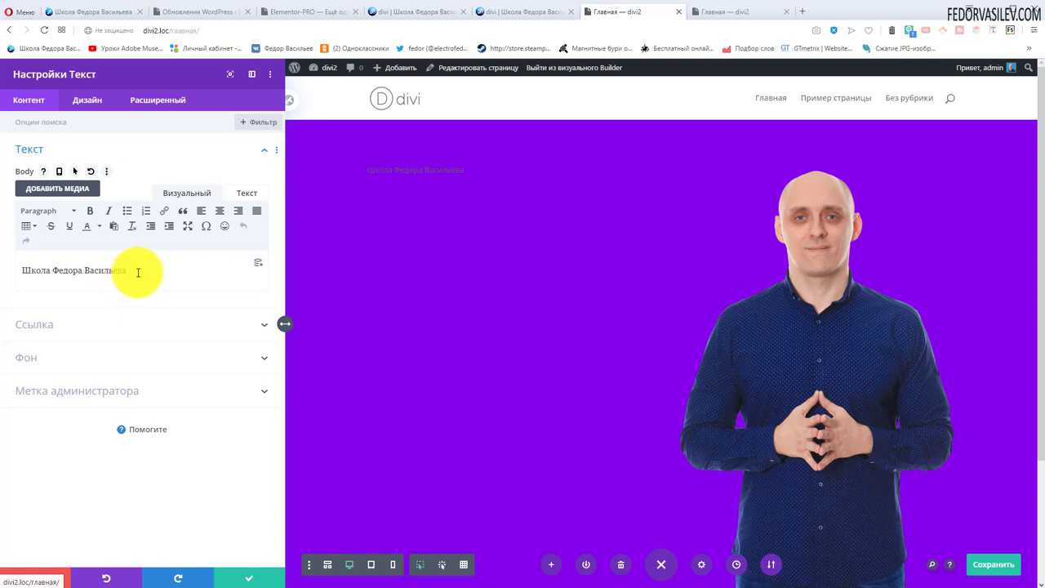
left_click_drag(140, 271, 11, 275)
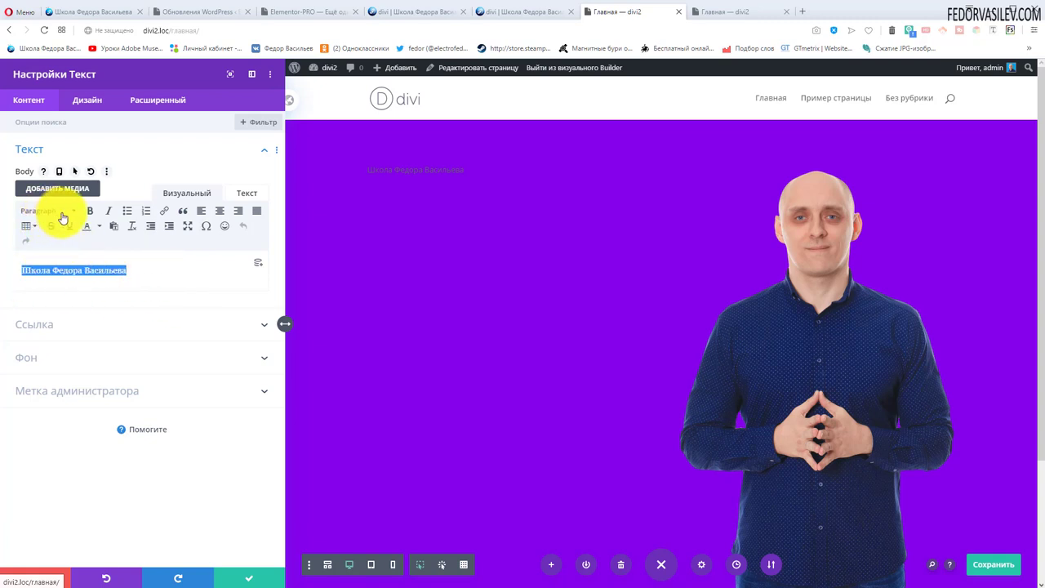
left_click(62, 214)
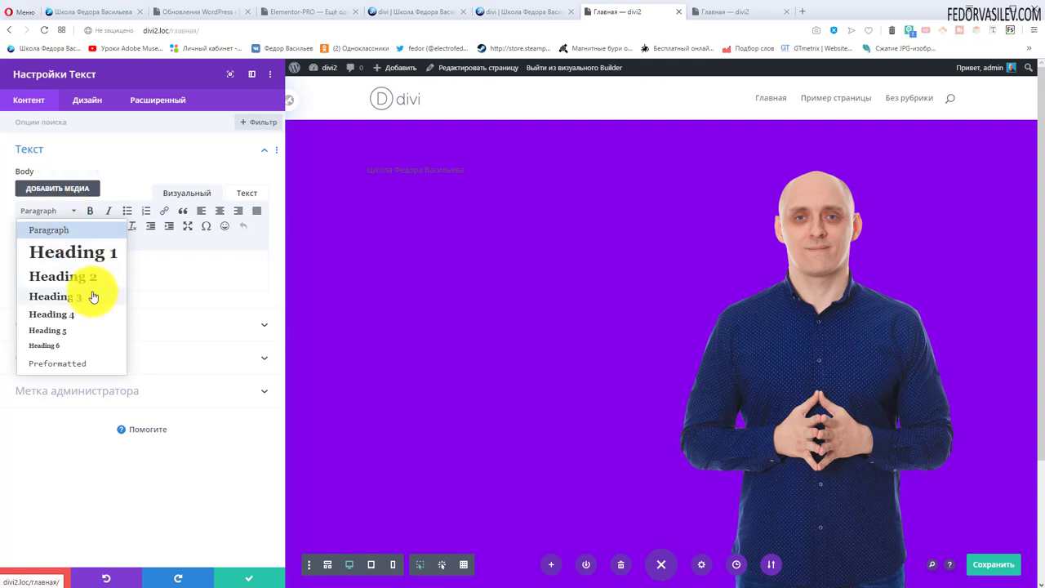
left_click(90, 253)
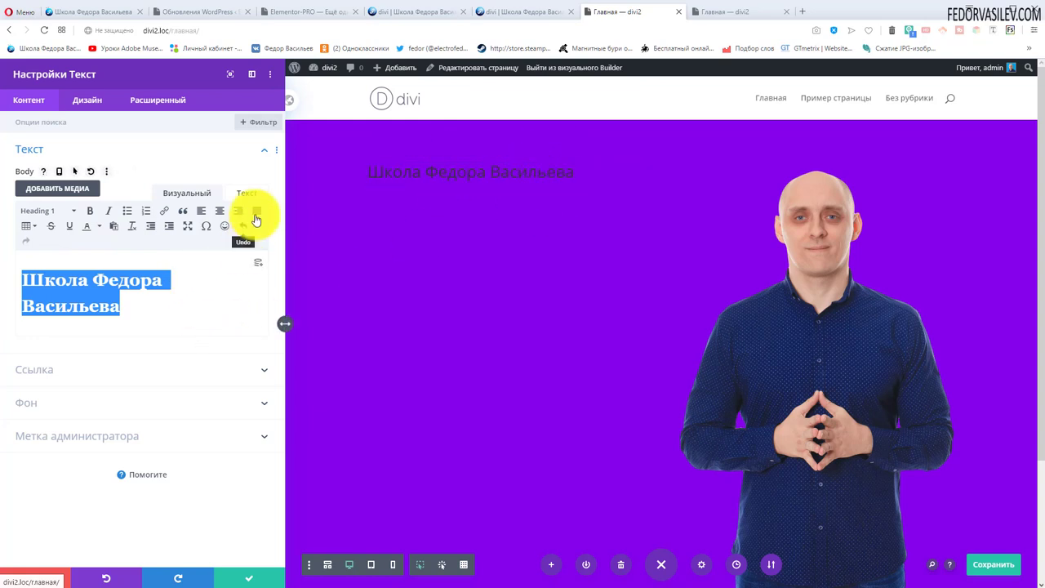
- Examine the h1 tags around the school's name in the text module's HTML code, and return to the visual editor
left_click(246, 193)
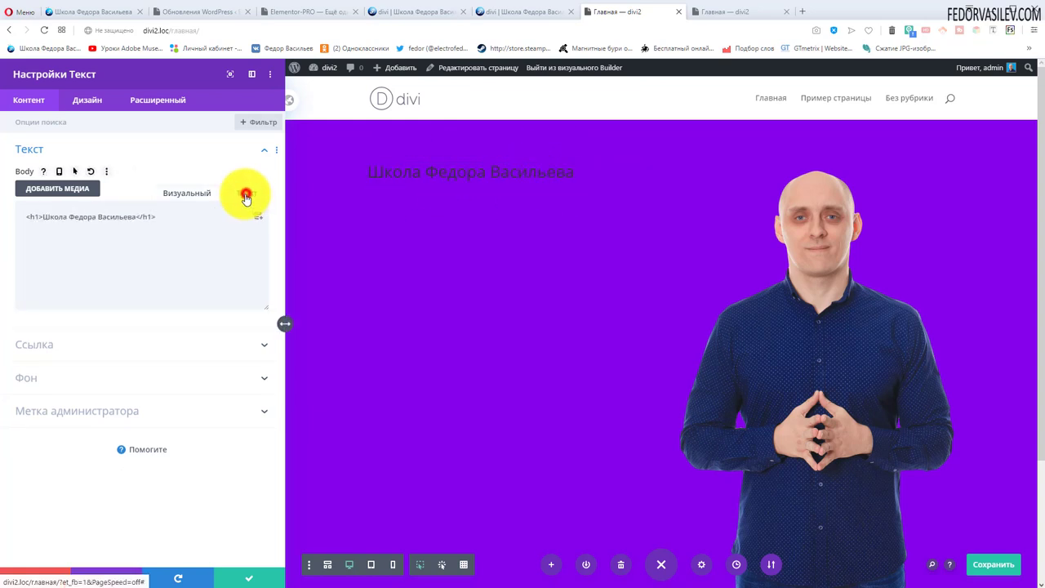
double_click(136, 216)
left_click_drag(46, 219, 43, 216)
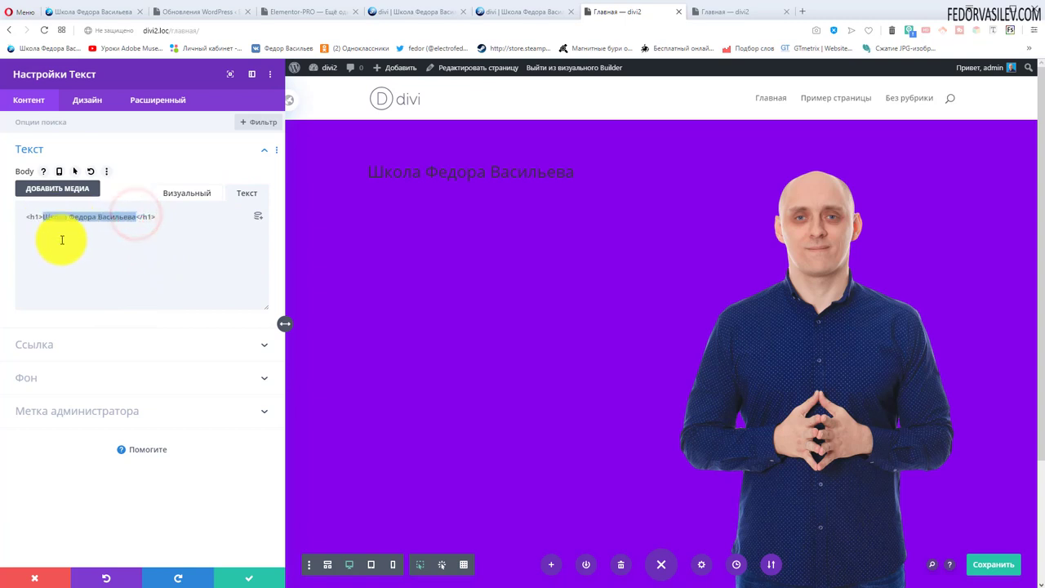
left_click(39, 214)
left_click_drag(156, 216, 135, 216)
left_click(178, 199)
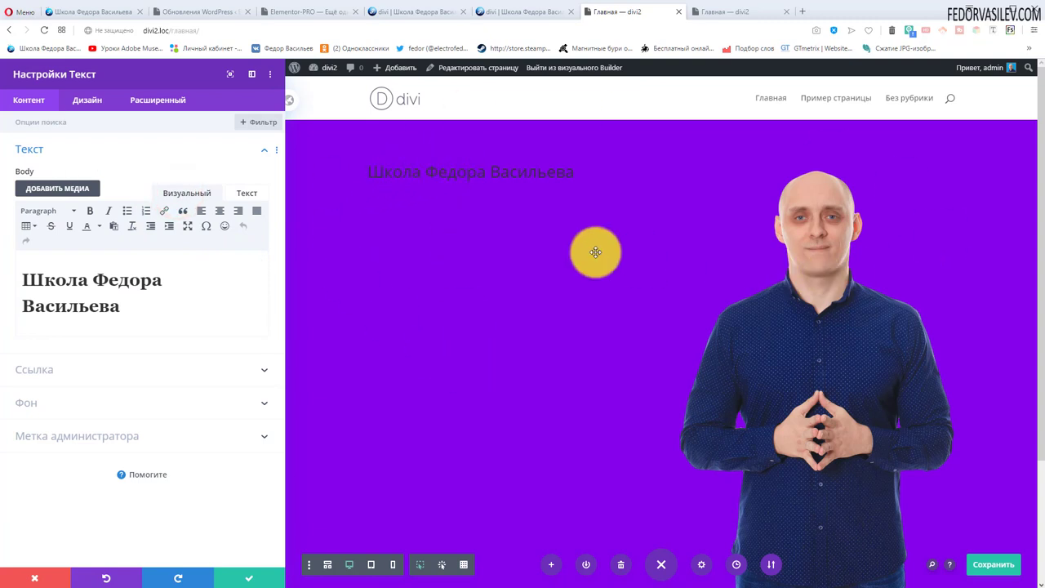
- Set the H1 heading's text colour to white and centre-align the heading in the text module's design settings
left_click(399, 167)
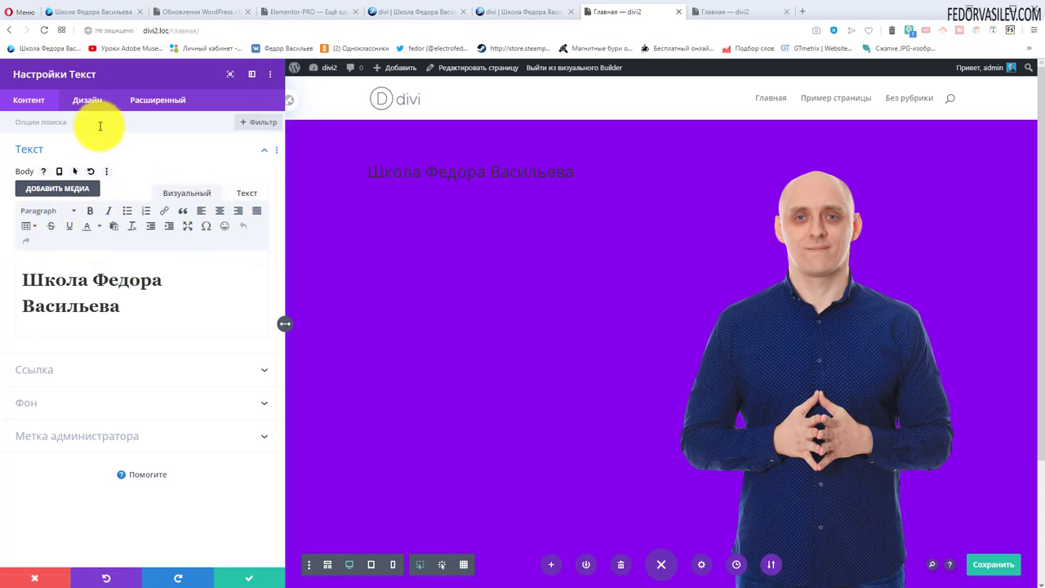
left_click(88, 104)
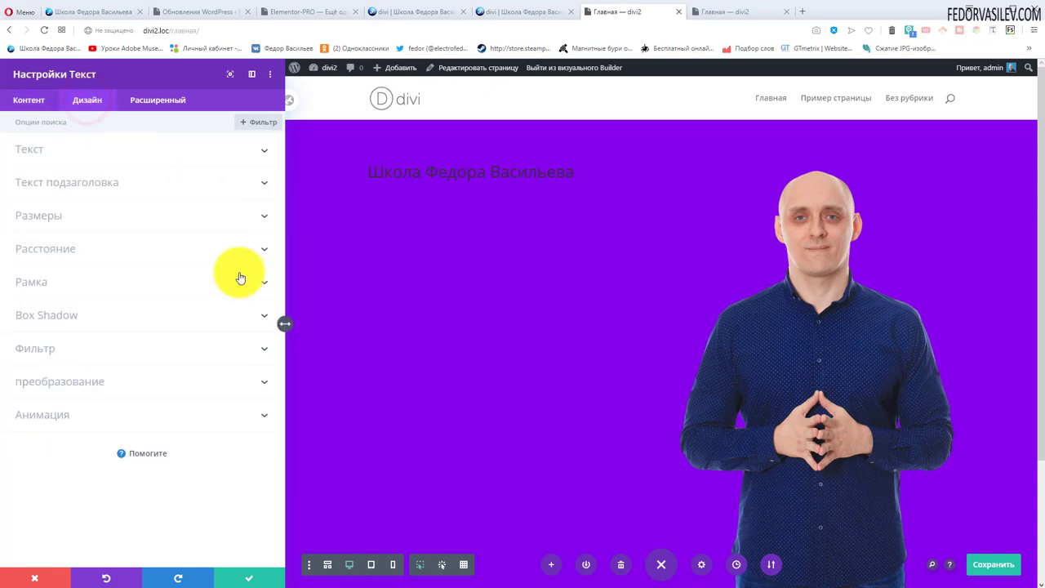
left_click(100, 184)
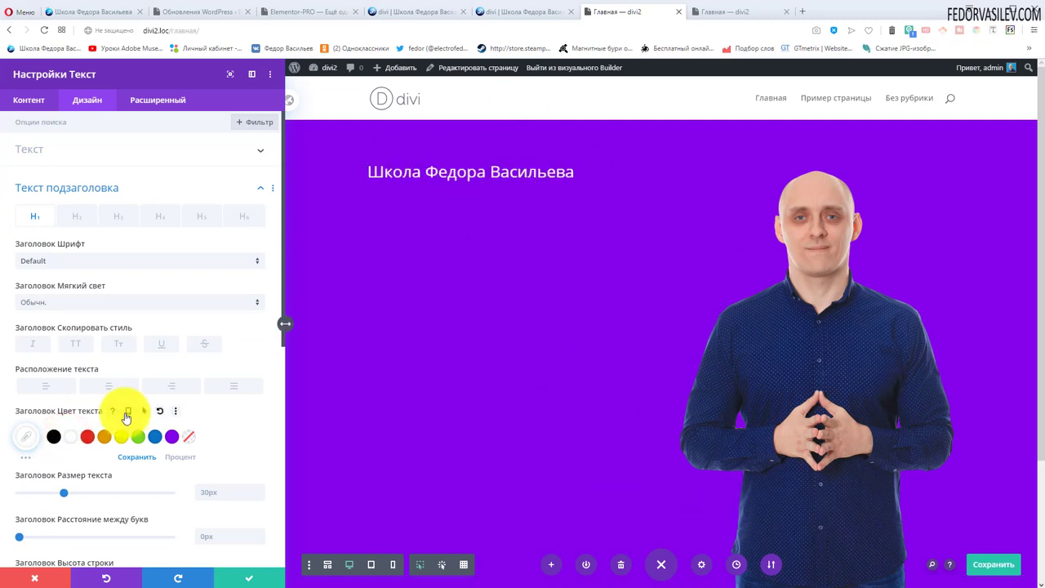
left_click(106, 390)
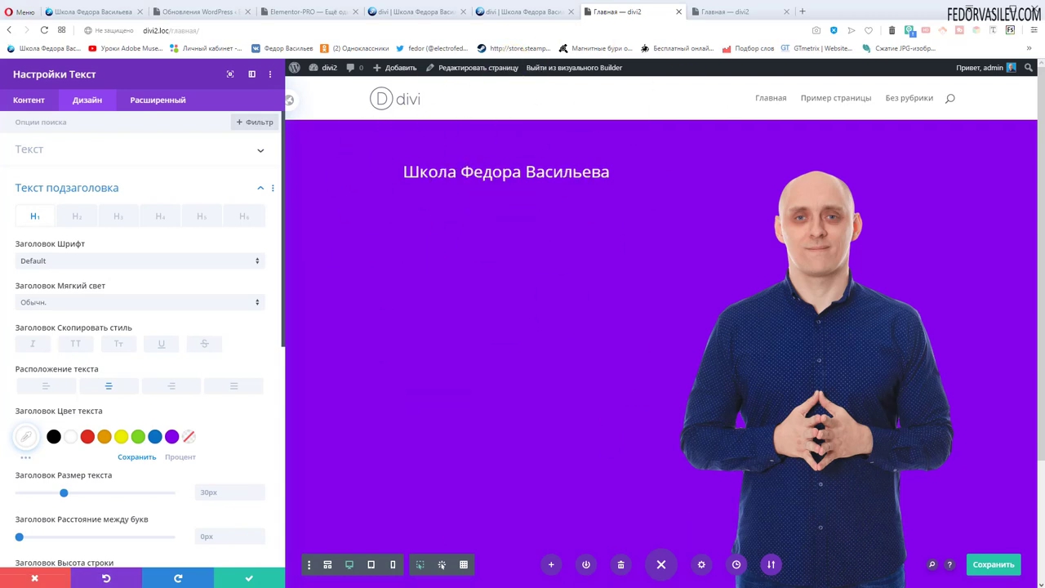
- Check the sample heading's shadow, and try an H1 text shadow with 0.3em horizontal length, 0.13em vertical length and 0.15em blur
key("ctrl+shift+Tab")
left_click(408, 452)
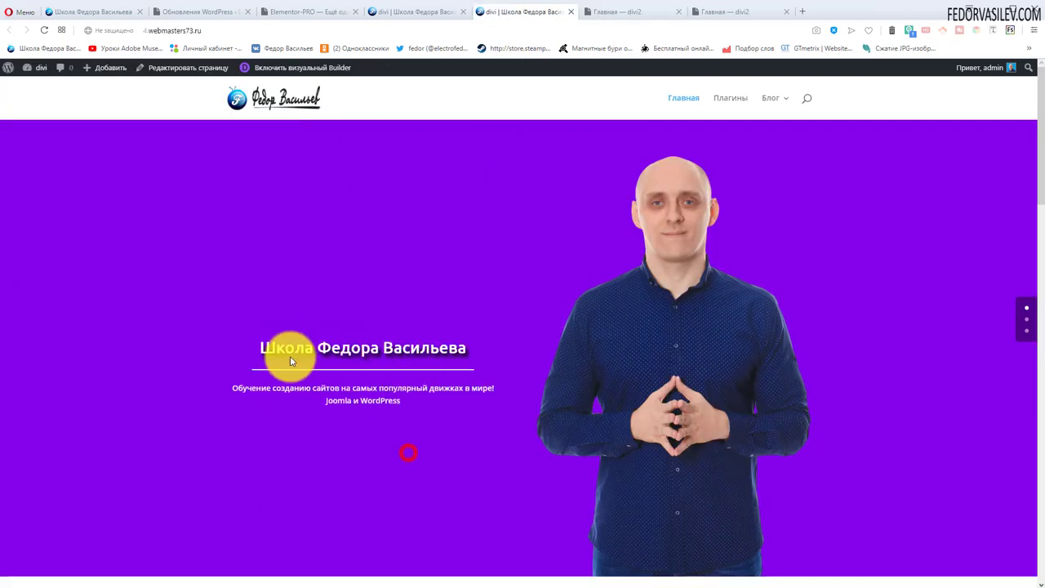
left_click(629, 12)
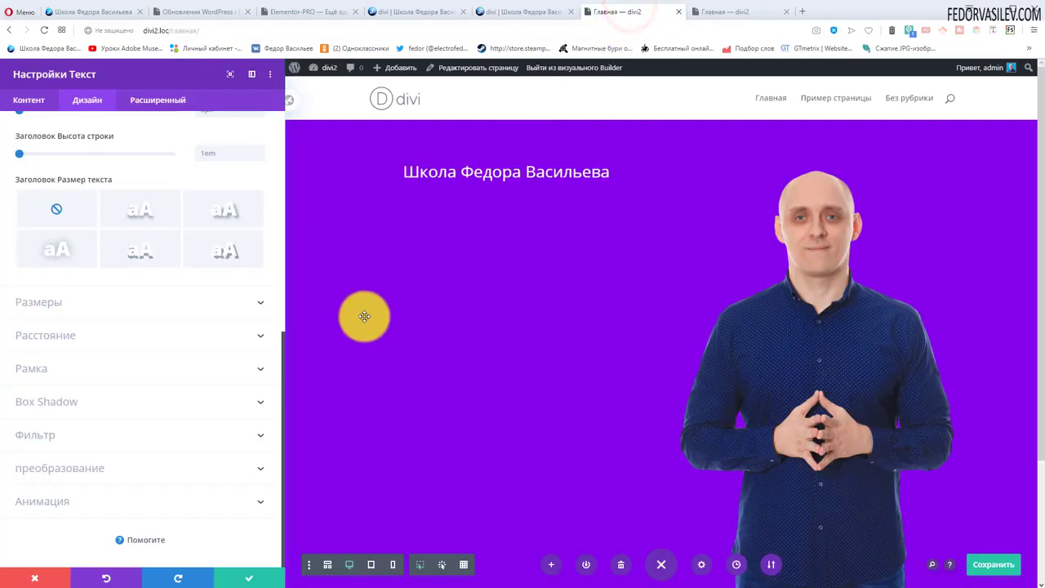
scroll(142, 226, "up", 8)
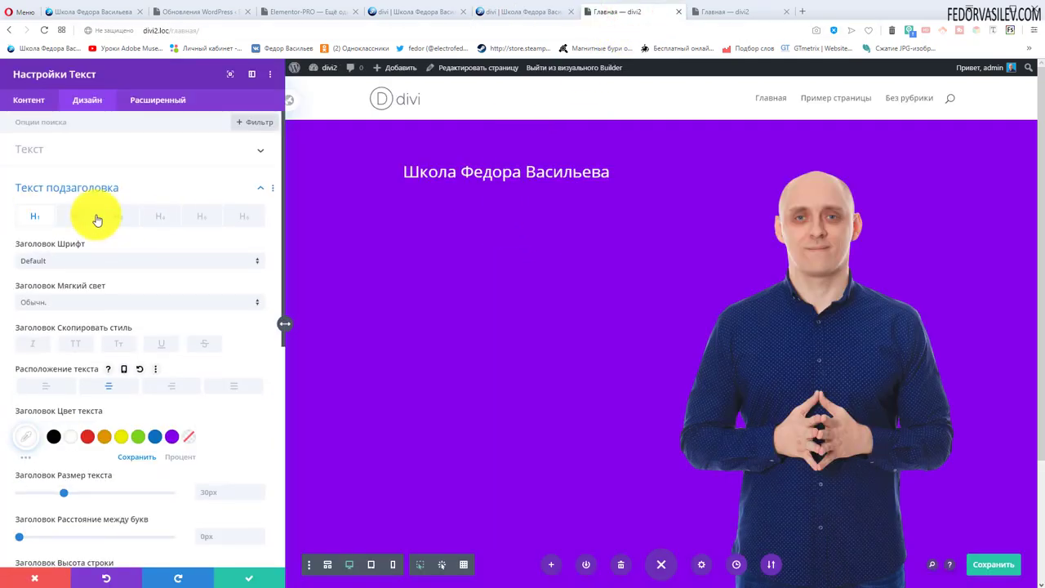
scroll(127, 179, "down", 4)
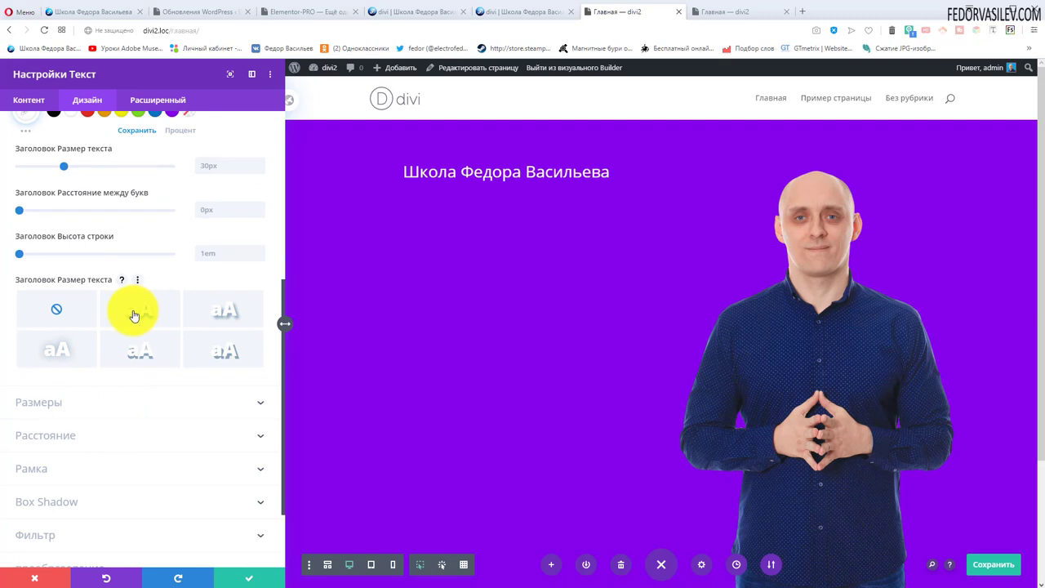
left_click(223, 310)
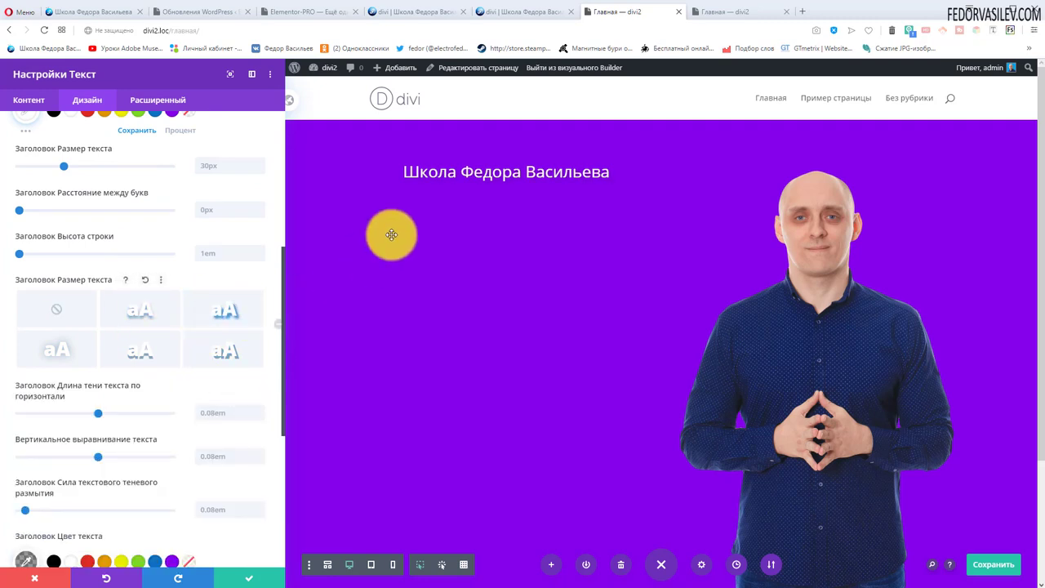
scroll(111, 302, "down", 2)
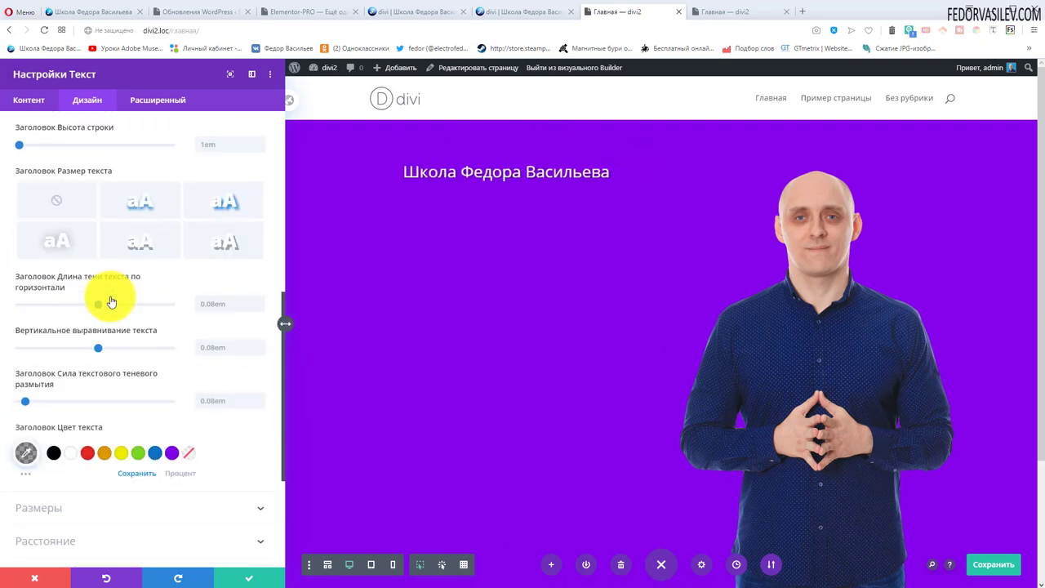
left_click_drag(102, 307, 129, 312)
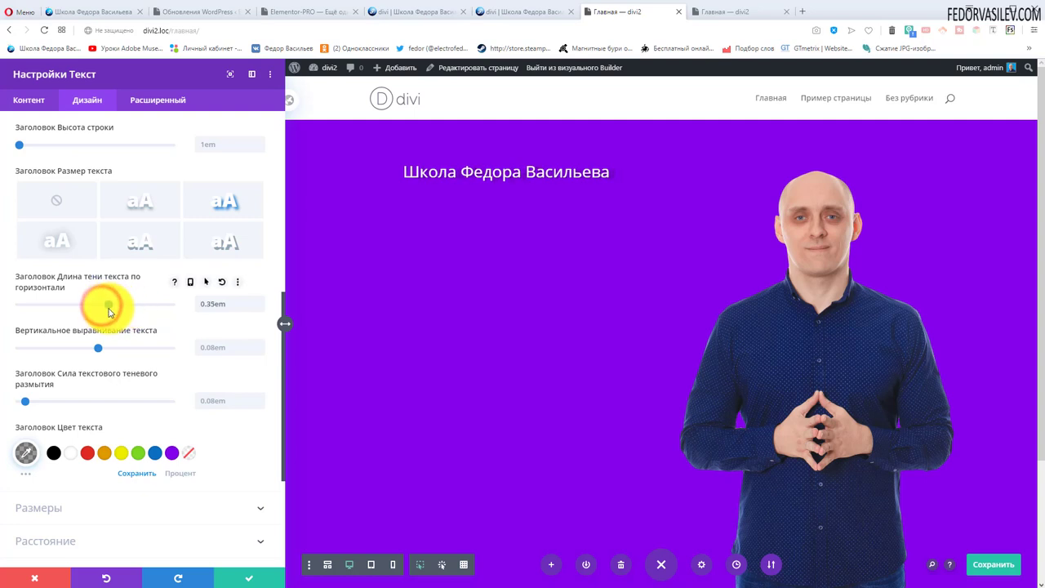
left_click_drag(98, 350, 122, 352)
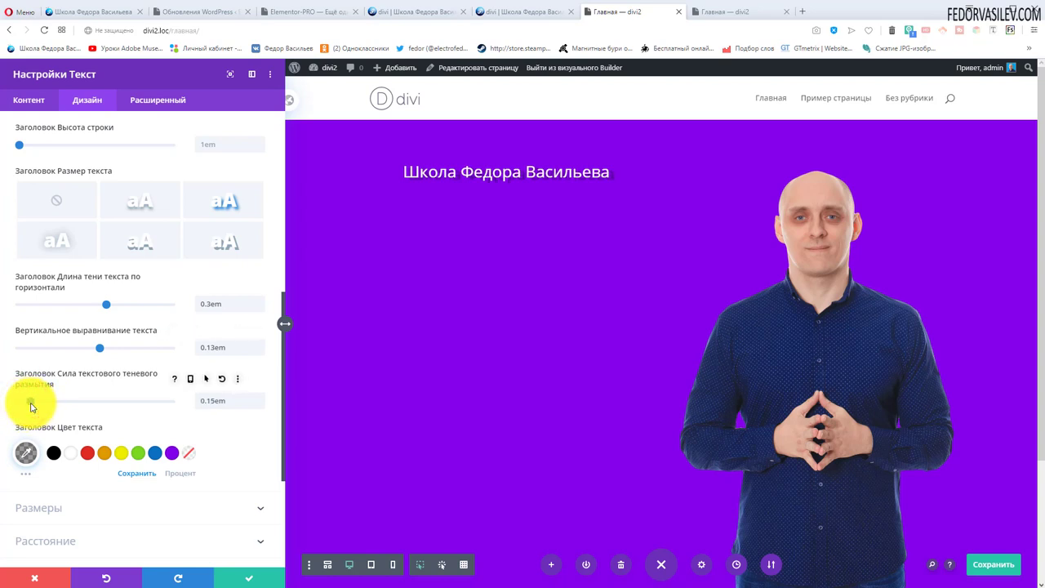
- Apply the hard-edged text shadow preset with -0.07em horizontal and 0.09em vertical length, and compare the heading with the sample site
left_click(150, 247)
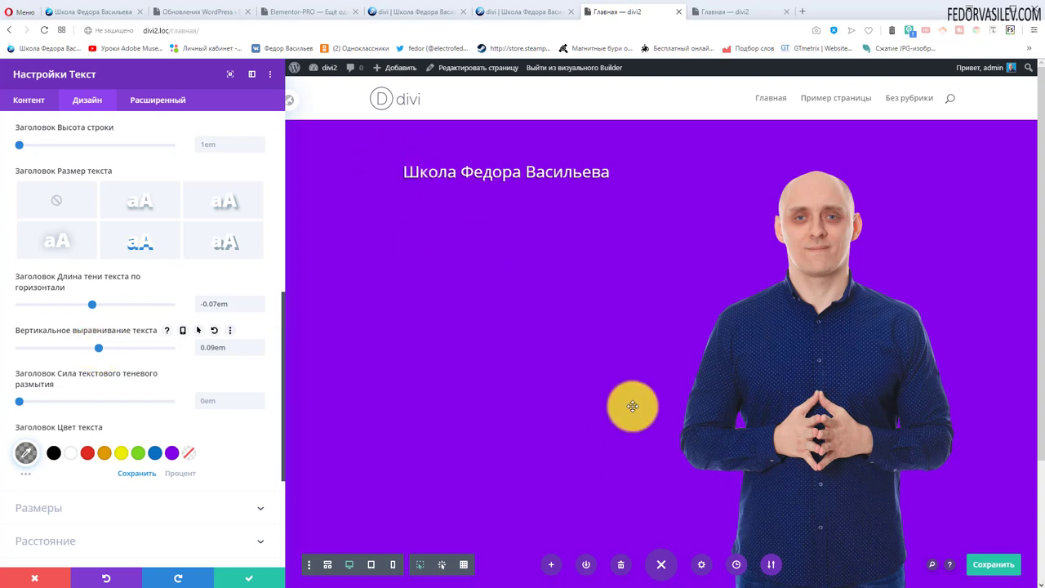
left_click(425, 12)
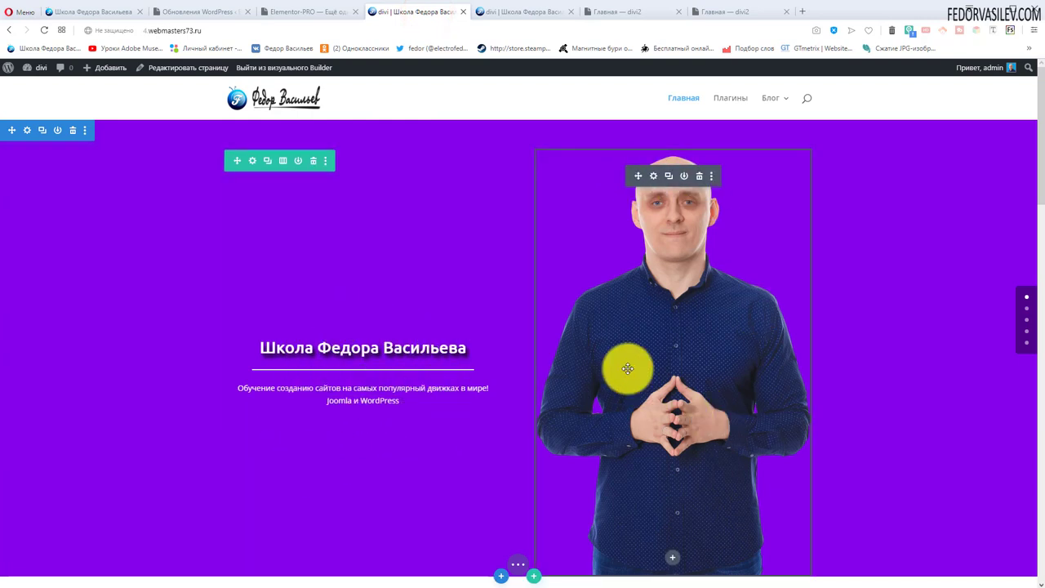
key("ctrl+Tab")
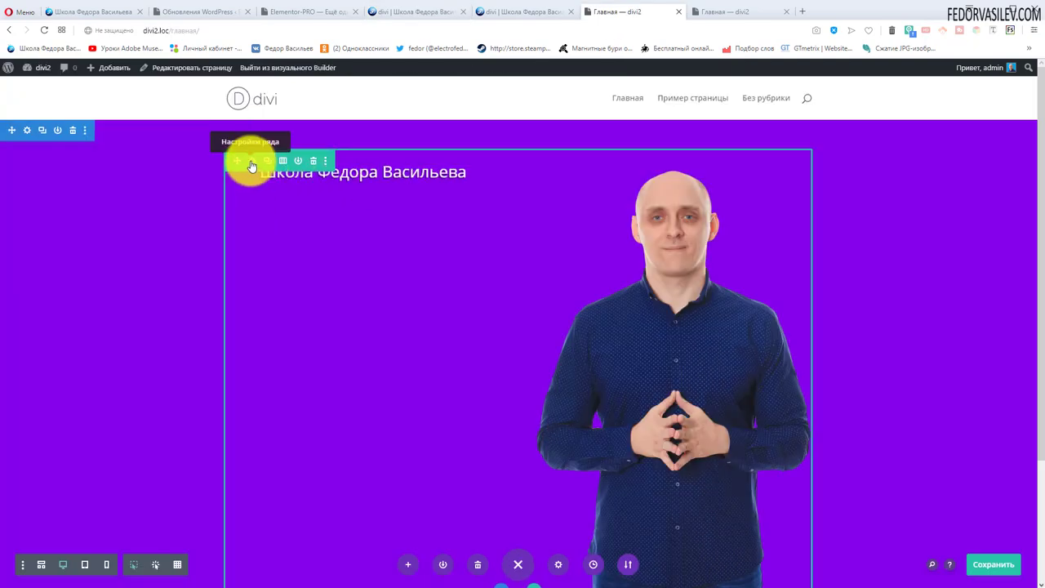
- Set the top inner padding (Внутренний отступ) of the row's first column to 350px
left_click(252, 165)
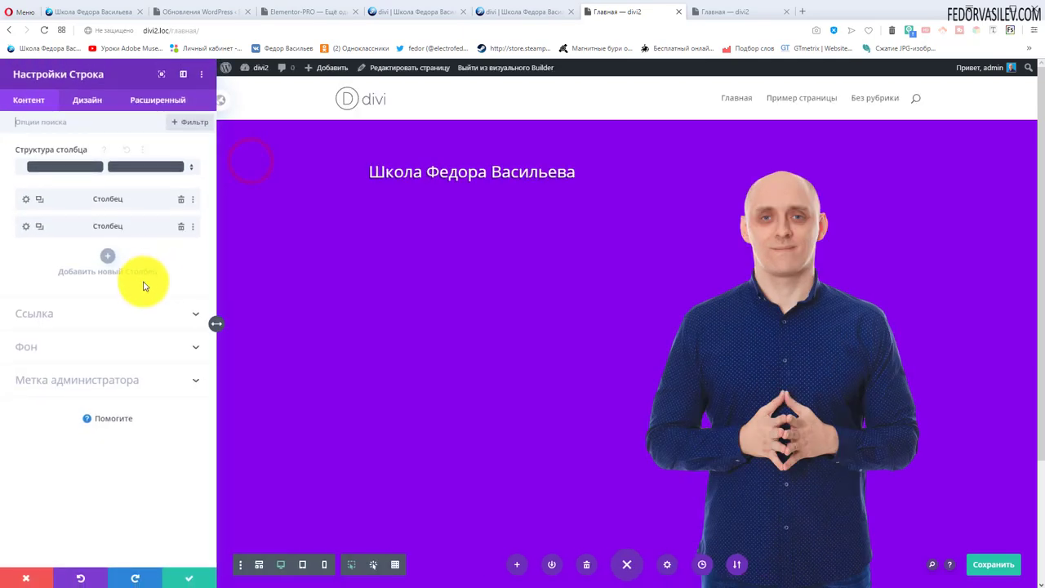
left_click_drag(218, 320, 300, 340)
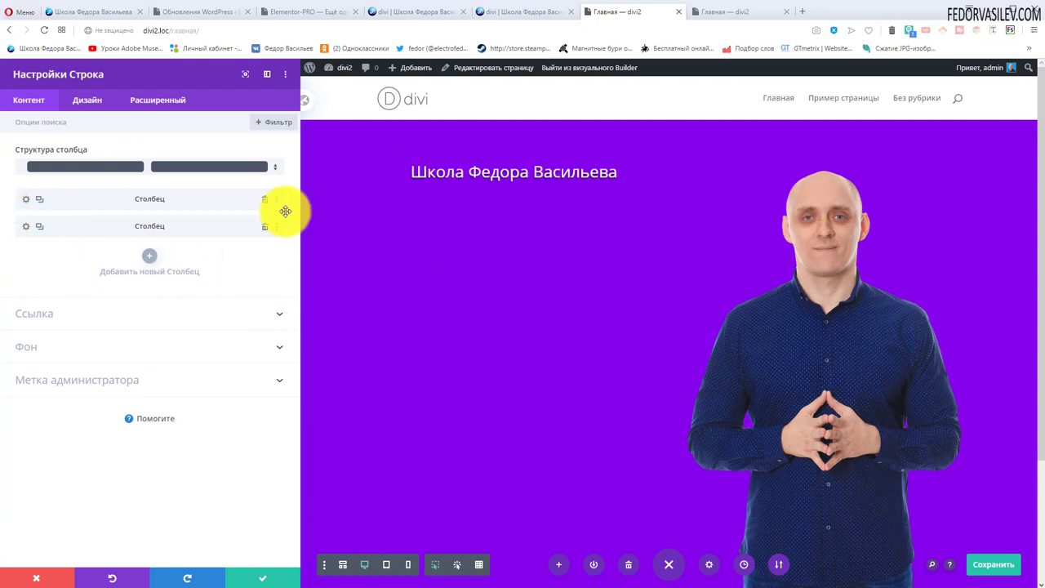
left_click(21, 200)
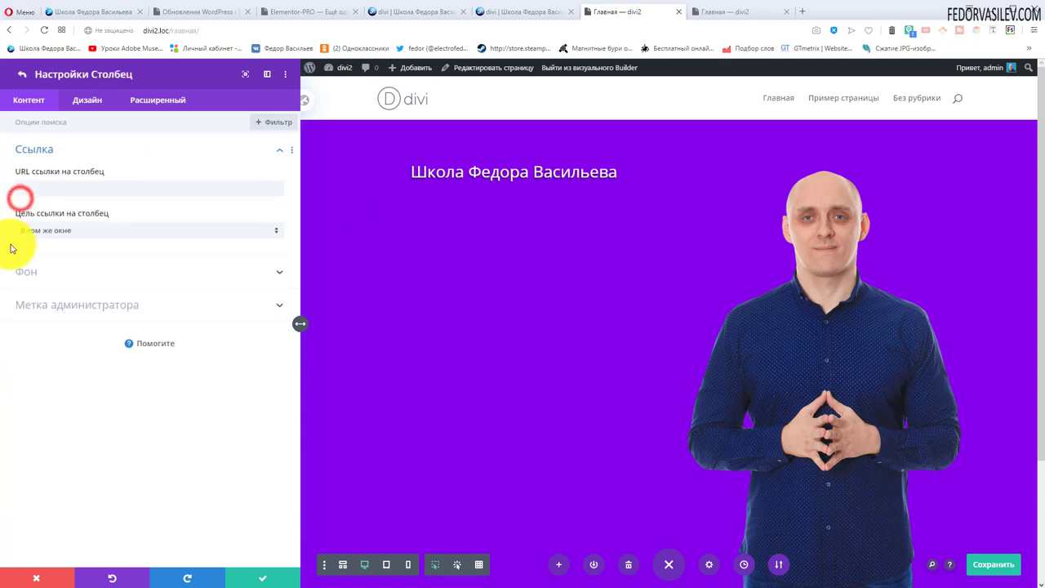
left_click(82, 106)
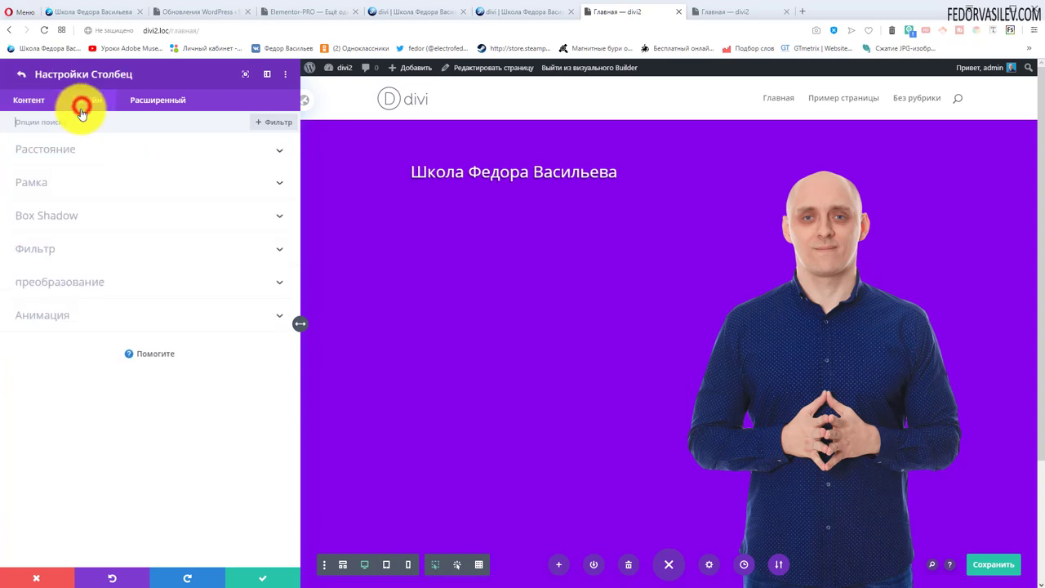
left_click(67, 152)
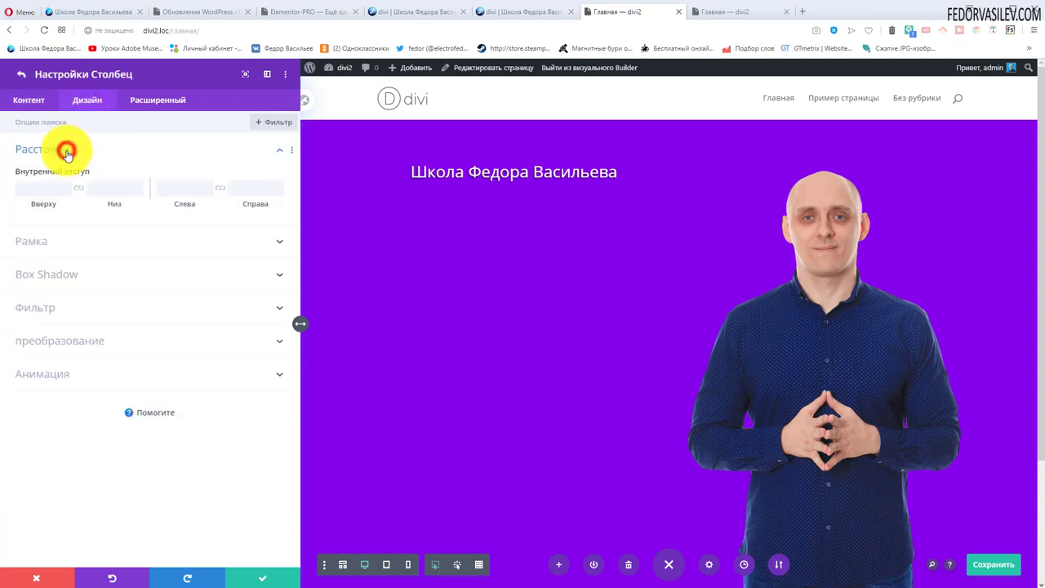
right_click(48, 189)
left_click(81, 269)
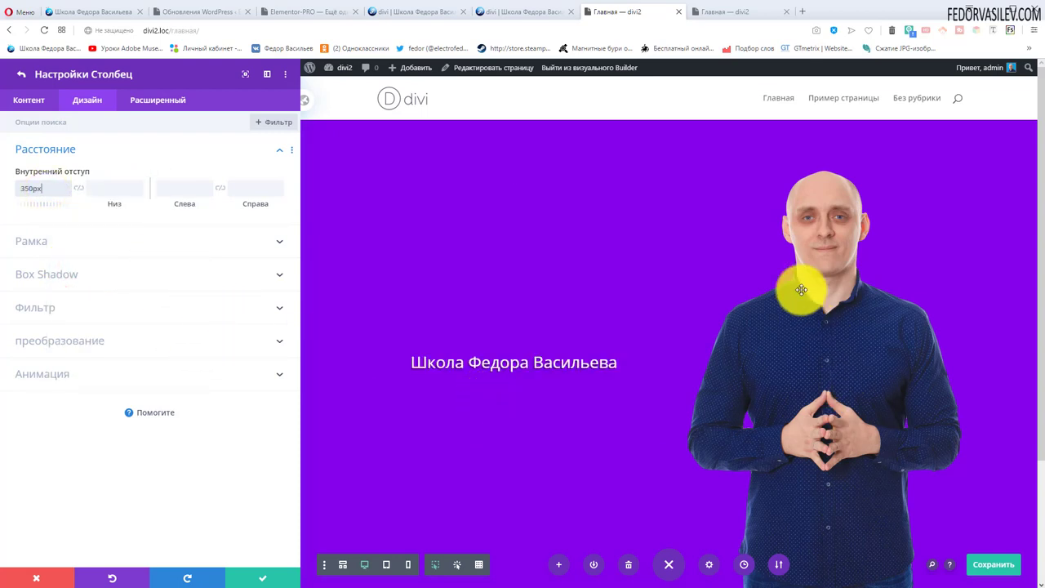
- Save the column and row settings, and compare the heading's position with the sample page
scroll(801, 285, "down", 2)
scroll(801, 284, "up", 2)
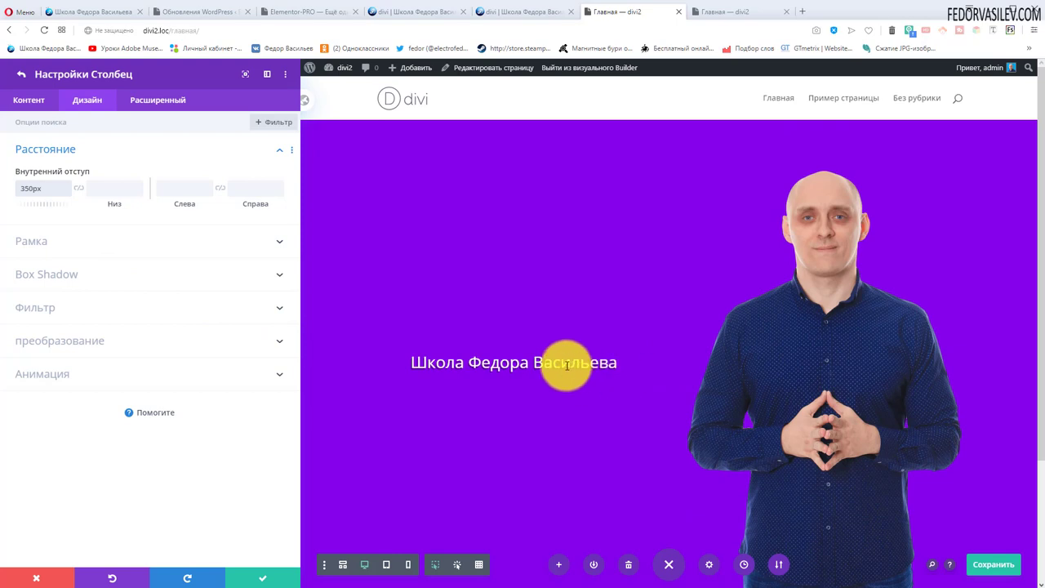
scroll(917, 303, "down", 2)
scroll(615, 324, "up", 2)
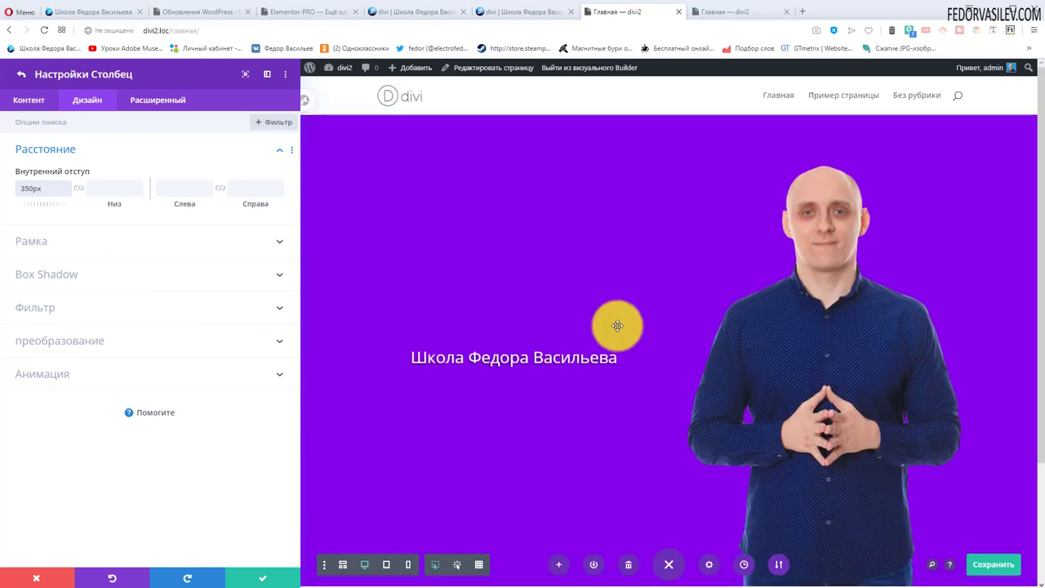
left_click(252, 582)
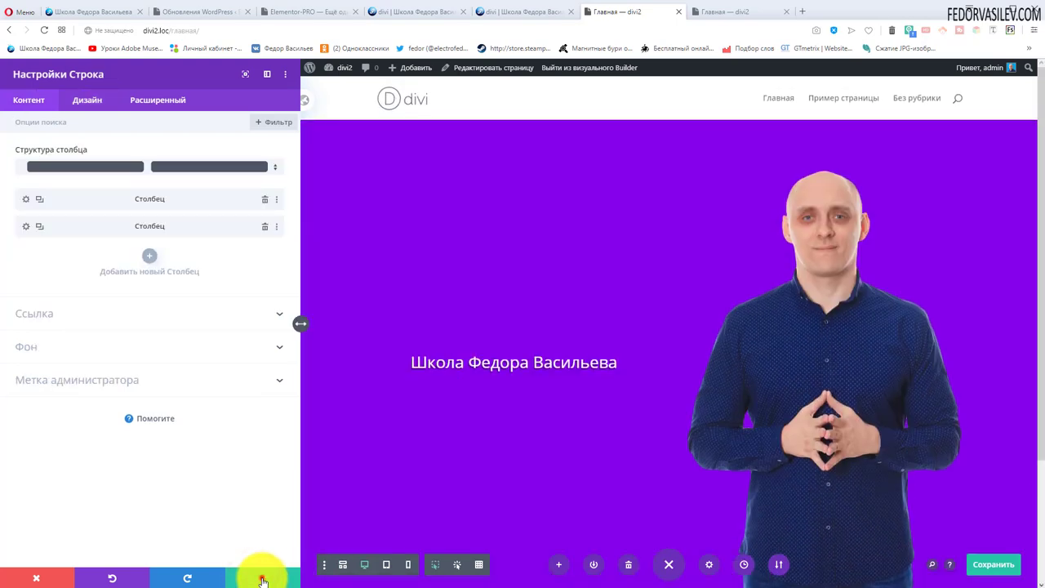
left_click(263, 580)
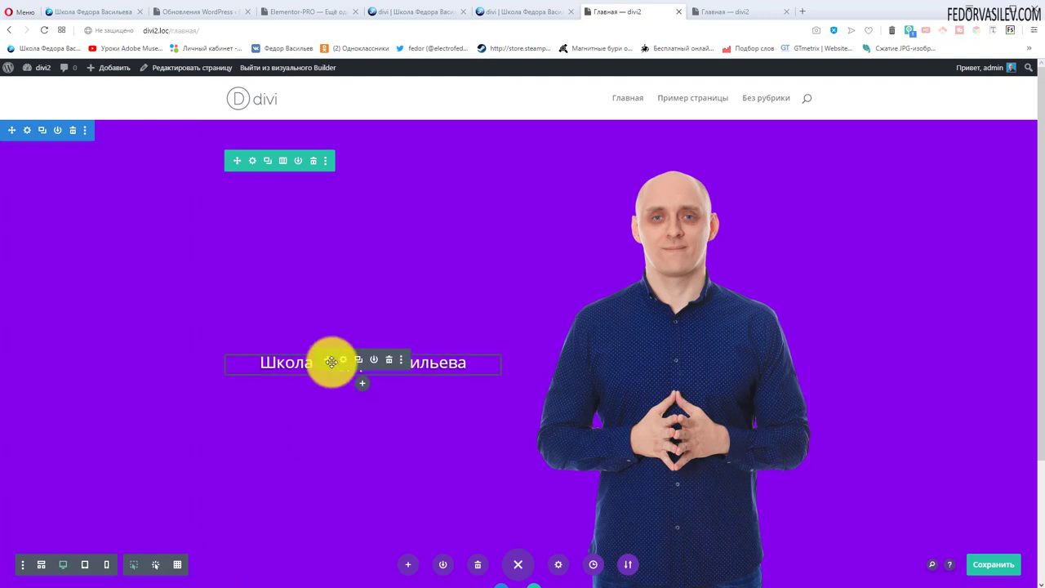
left_click(495, 13)
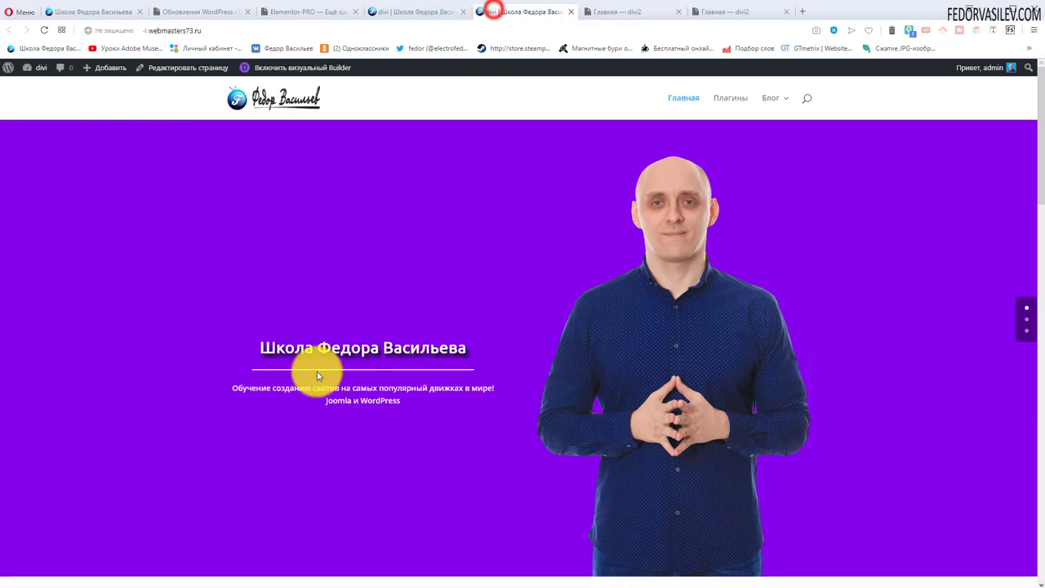
- Return to the page being built and insert a divider module (Разделитель) below the heading
left_click(631, 13)
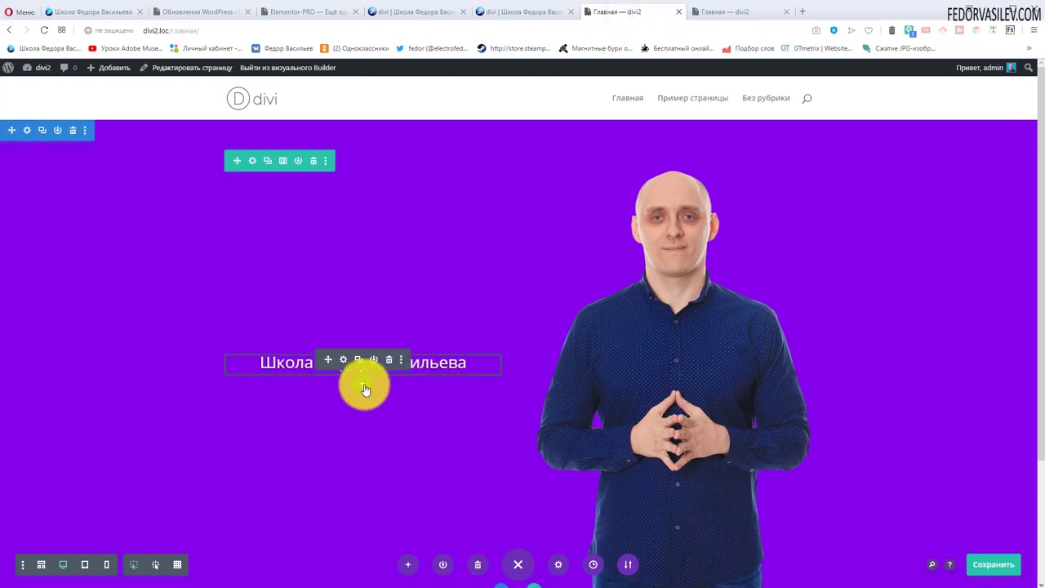
left_click(363, 387)
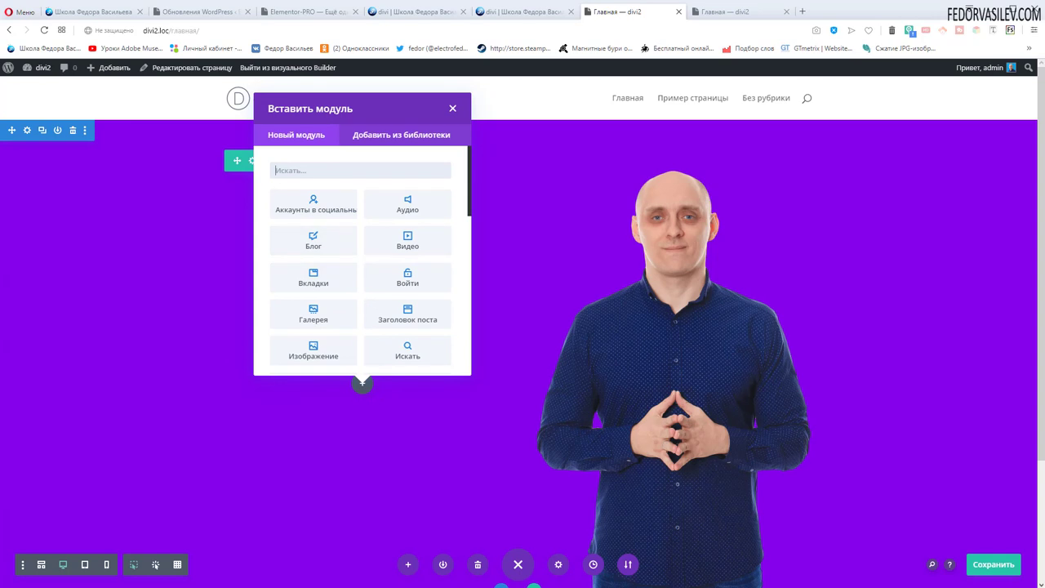
scroll(428, 247, "down", 5)
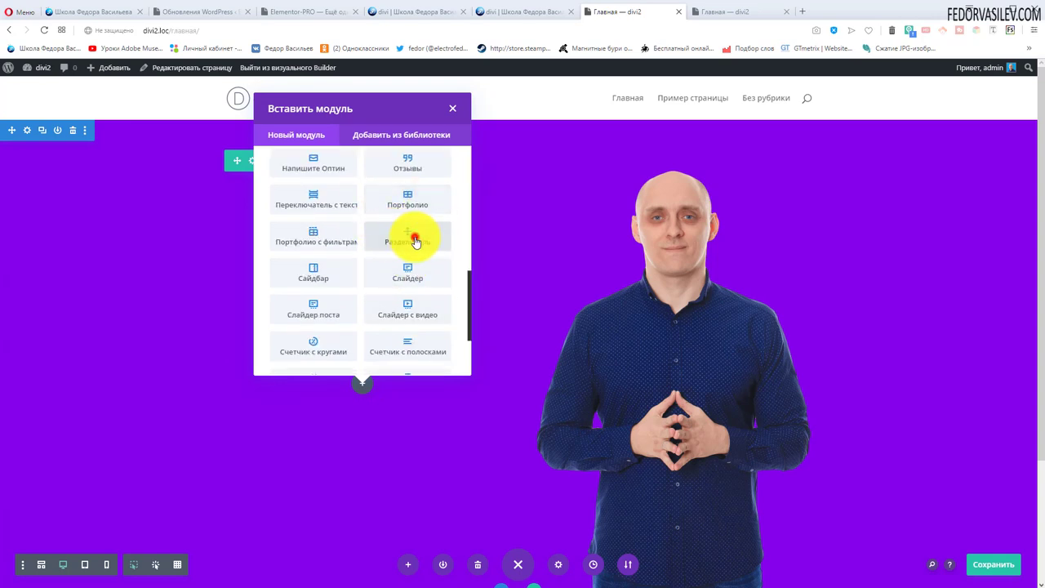
left_click(415, 242)
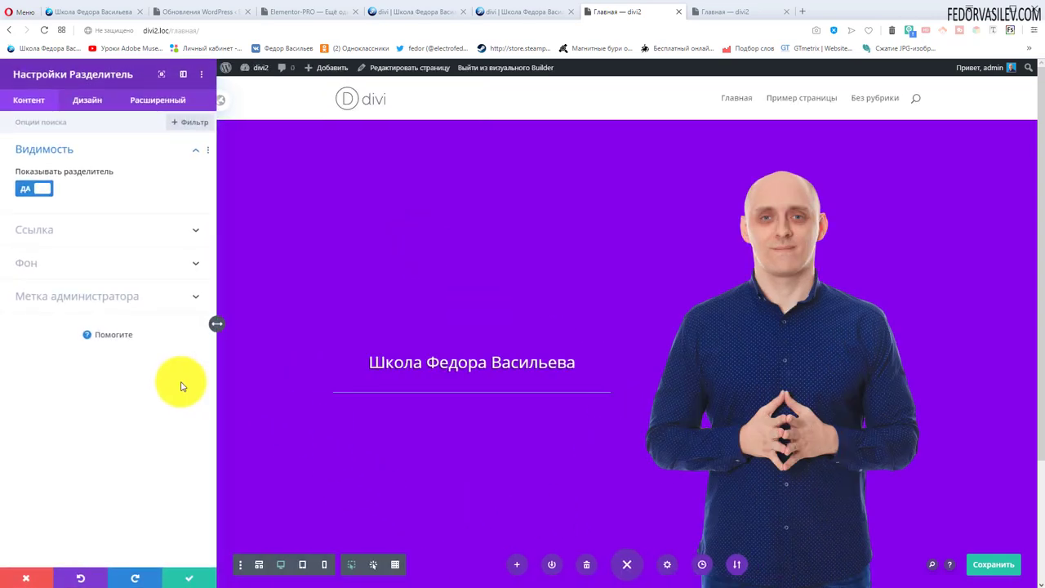
- Colour the divider line white and review its type and position options, keeping Сплошной and Вверху
left_click(86, 101)
left_click(57, 151)
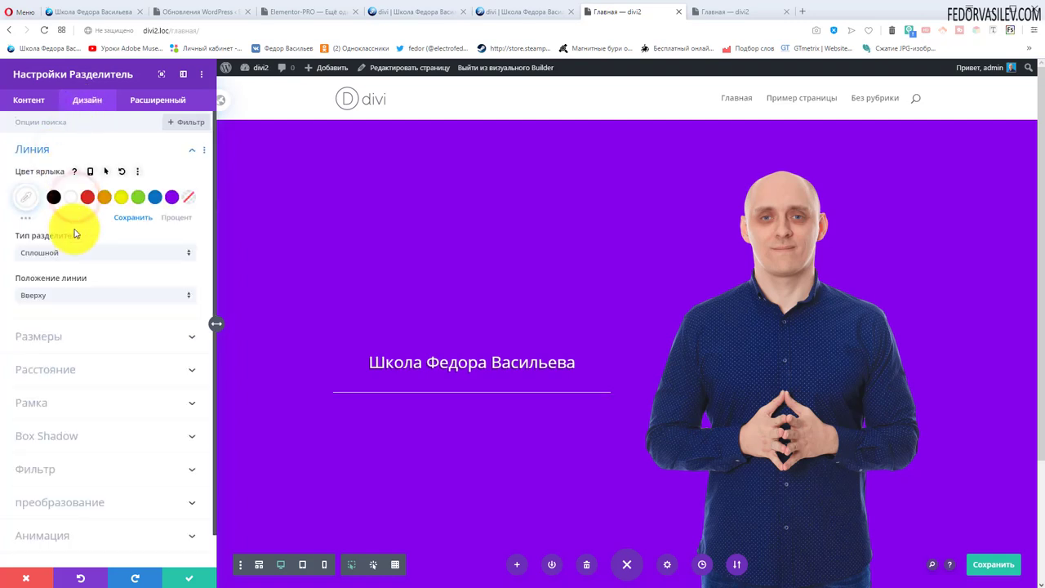
left_click(64, 258)
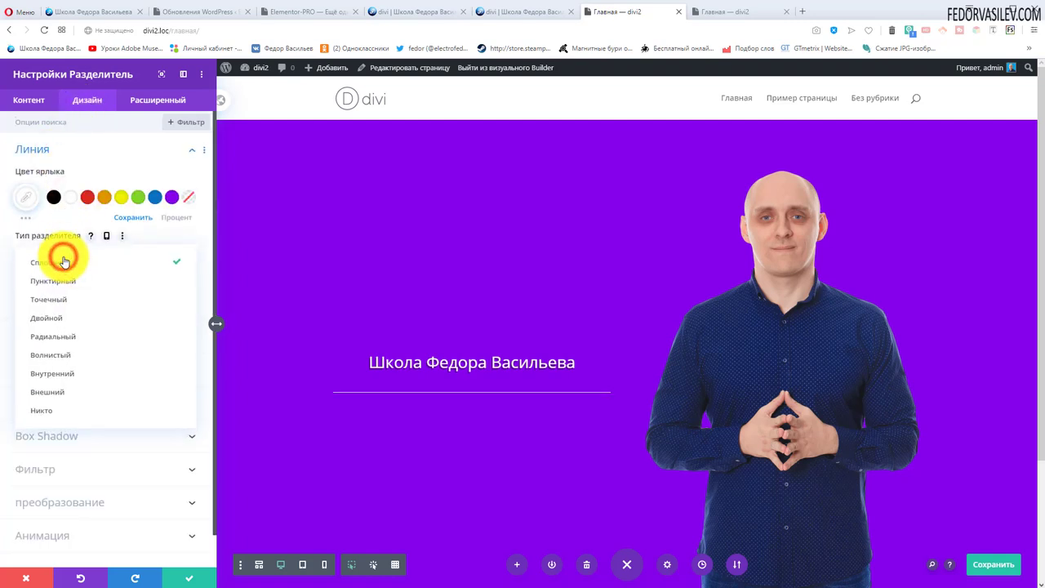
left_click(15, 237)
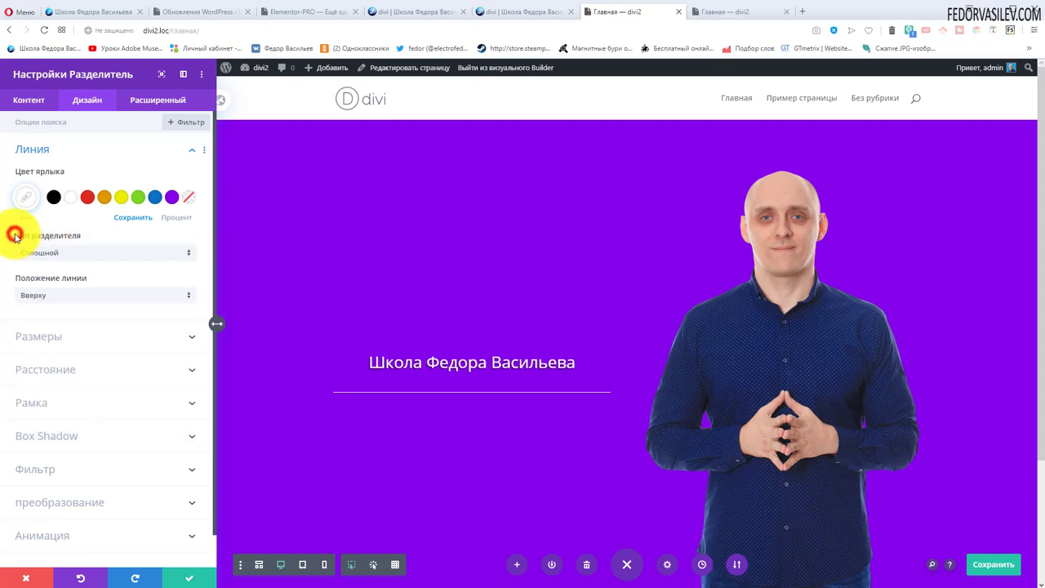
left_click(59, 298)
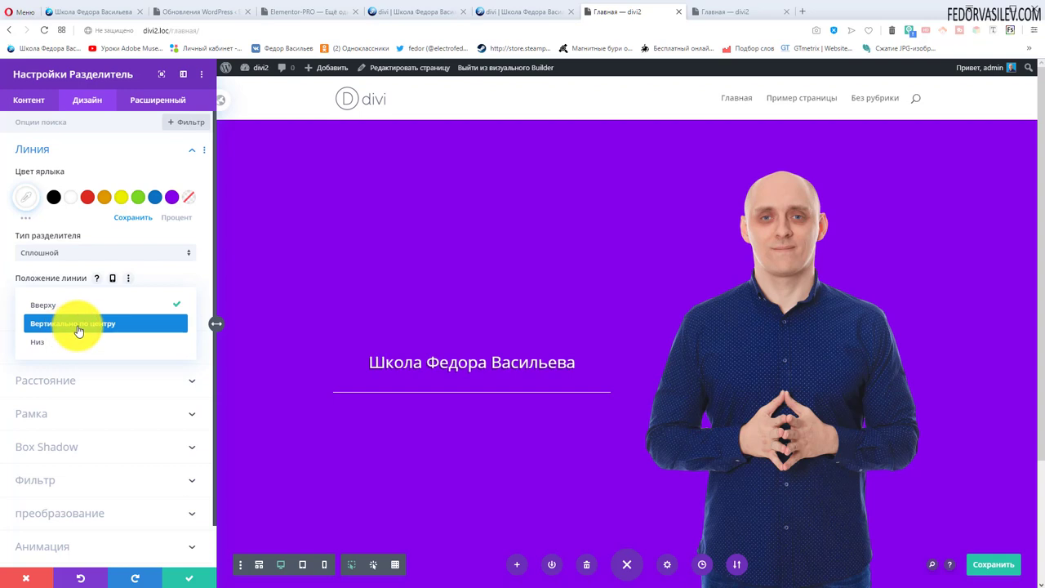
left_click(79, 330)
left_click(70, 302)
left_click(67, 299)
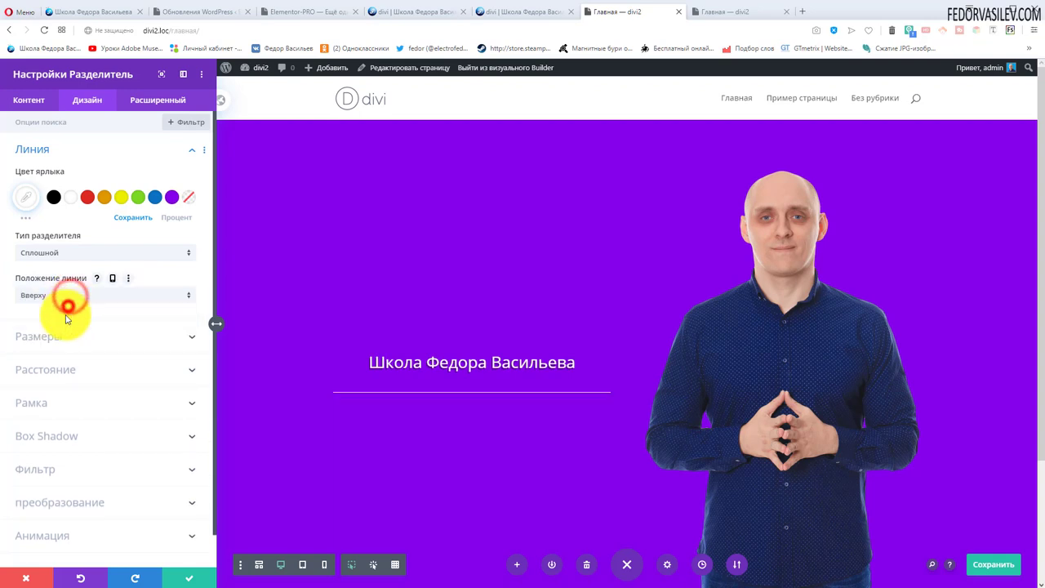
- Set the divider's thickness (Ширина разделителя) to 2px and save the module settings
left_click(69, 340)
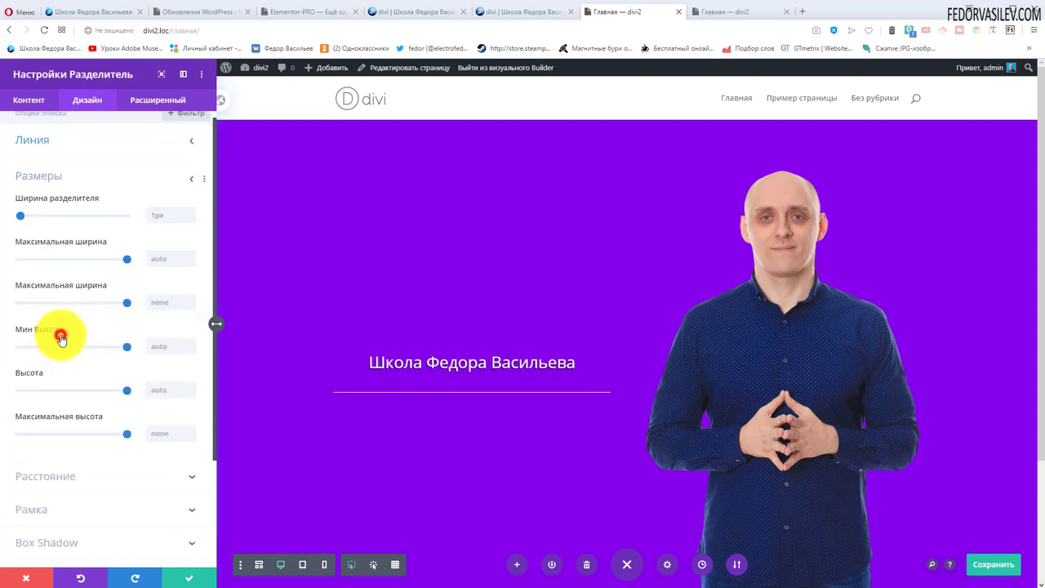
mouse_move(30, 170)
left_mouse_down()
mouse_move(44, 170)
mouse_move(31, 178)
left_mouse_up()
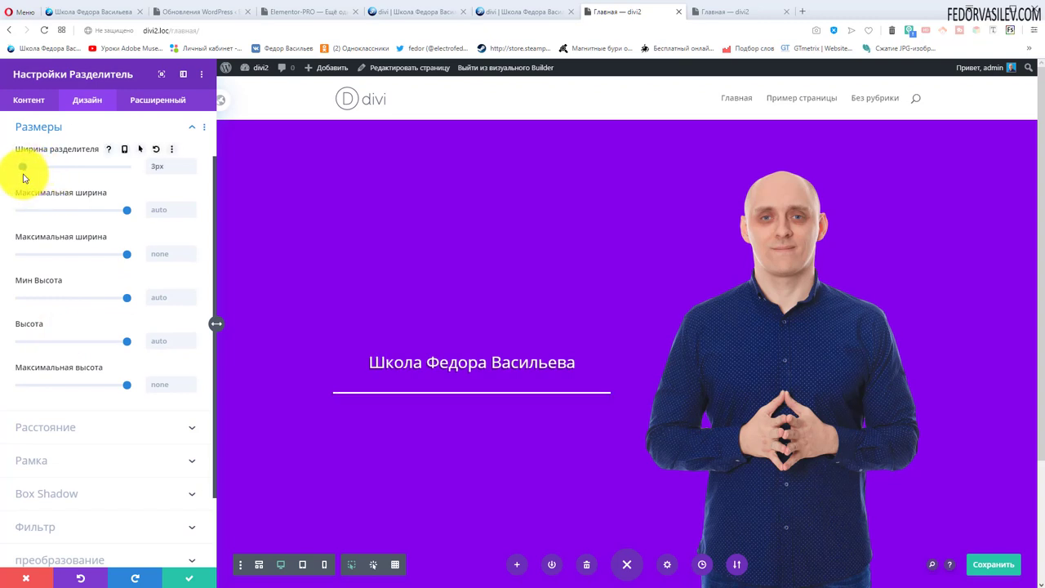
scroll(147, 220, "up", 1)
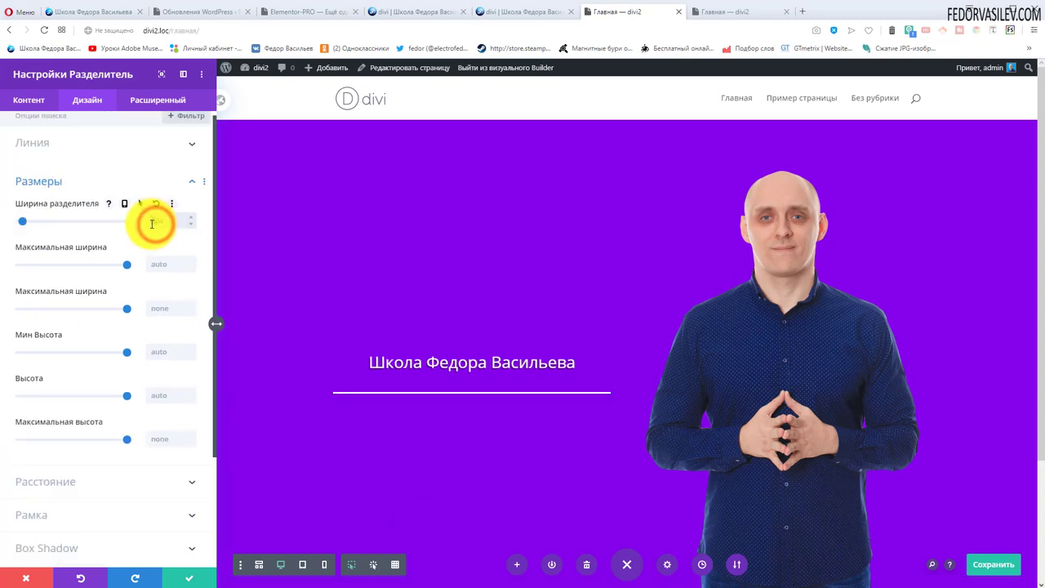
left_click(152, 222)
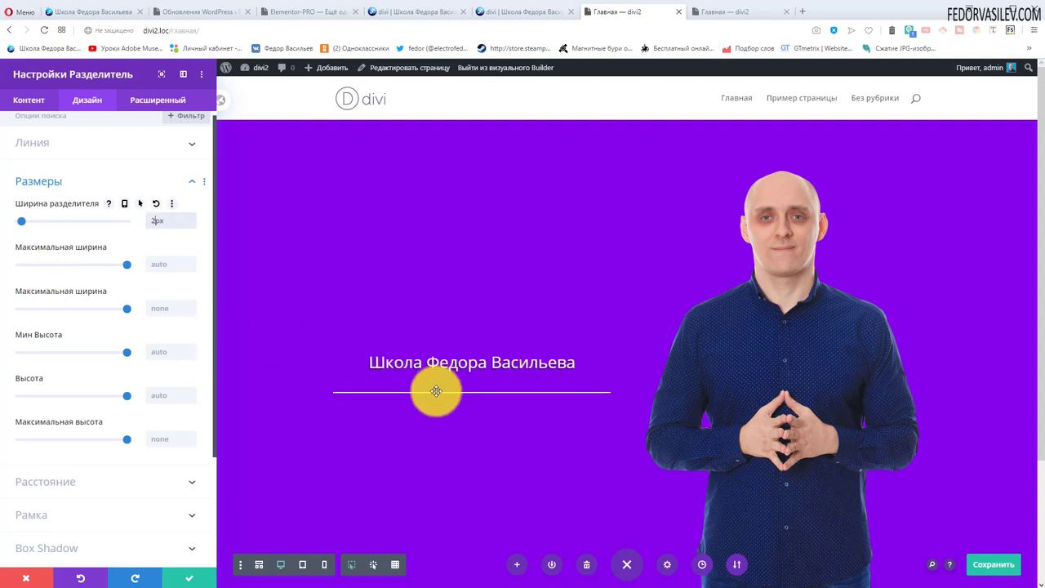
scroll(82, 179, "up", 1)
left_click(54, 153)
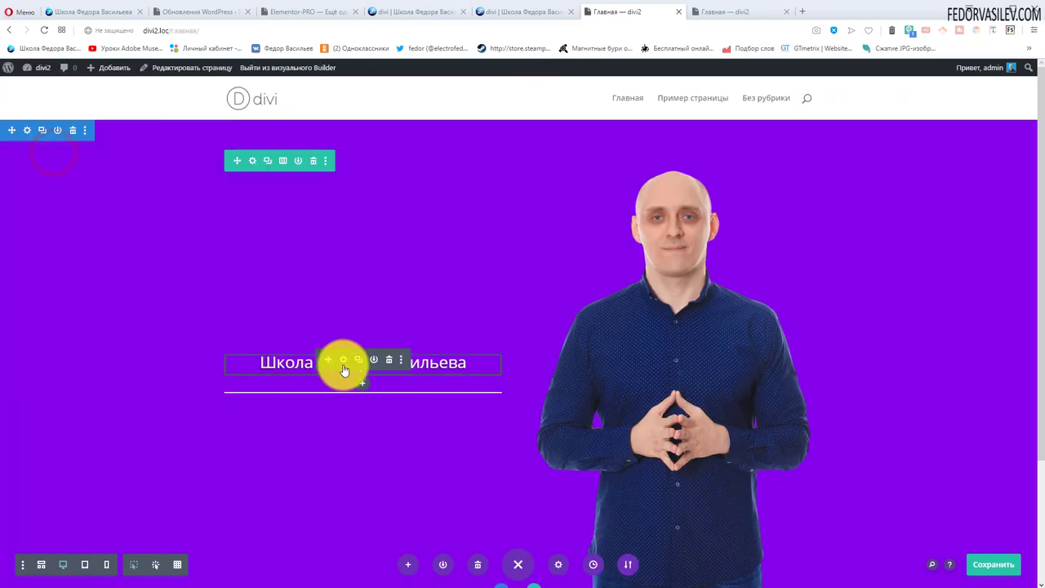
- Set the heading text module's bottom margin (Поле, Низ) to 10px and save its settings
left_click(344, 361)
left_click(86, 102)
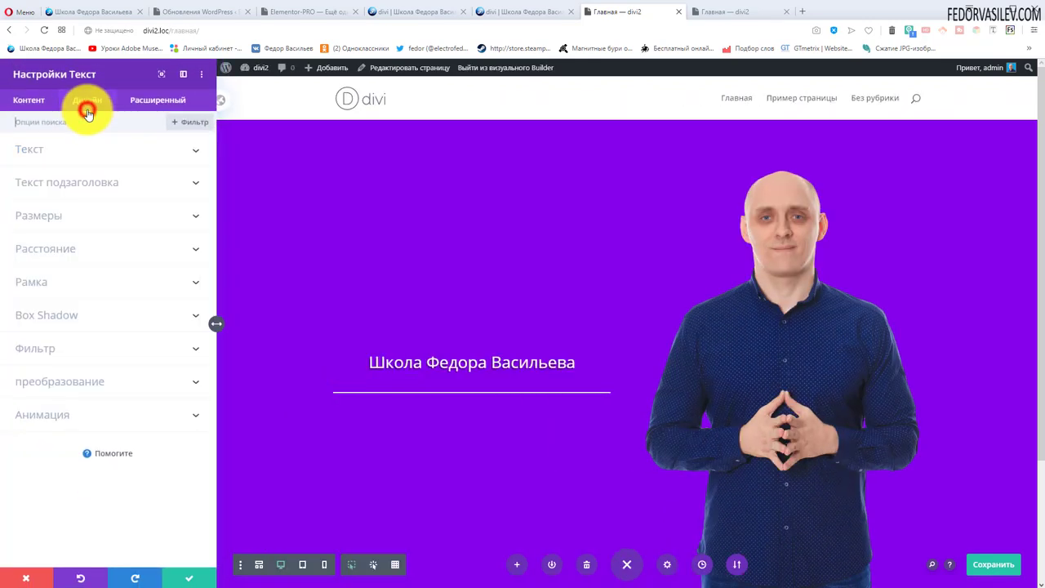
left_click(47, 249)
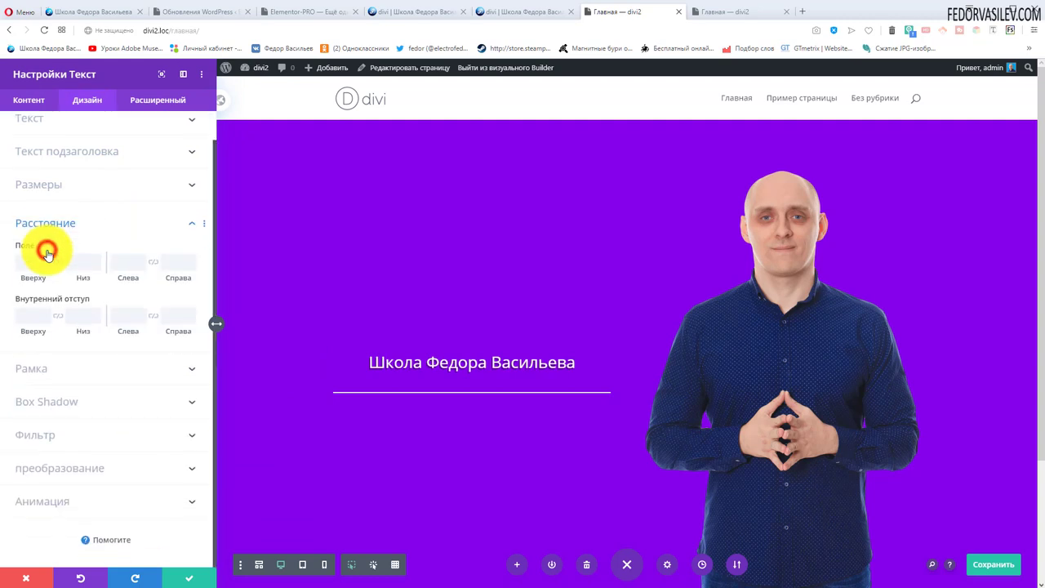
left_click(85, 316)
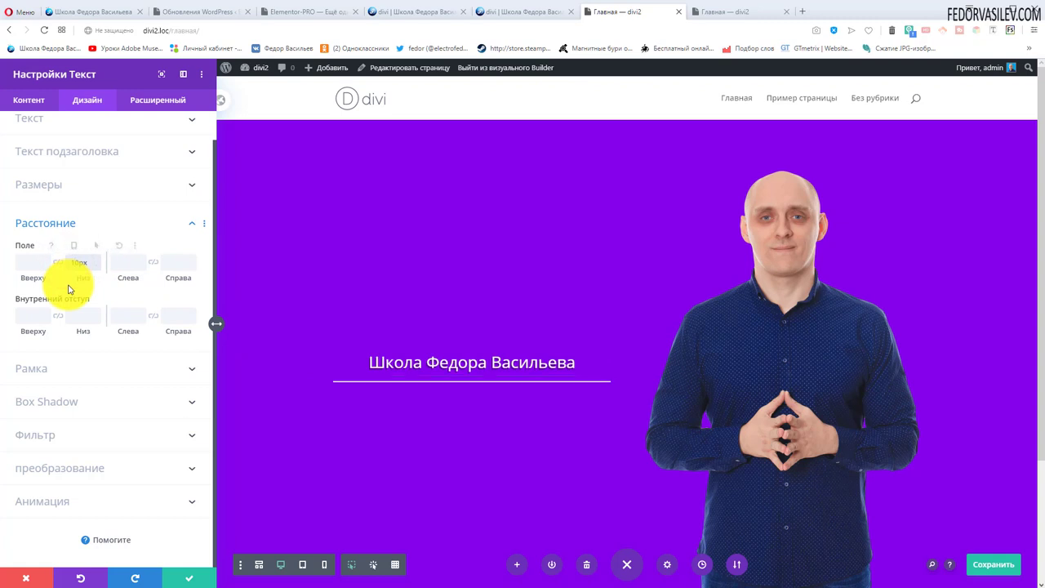
left_click(83, 259)
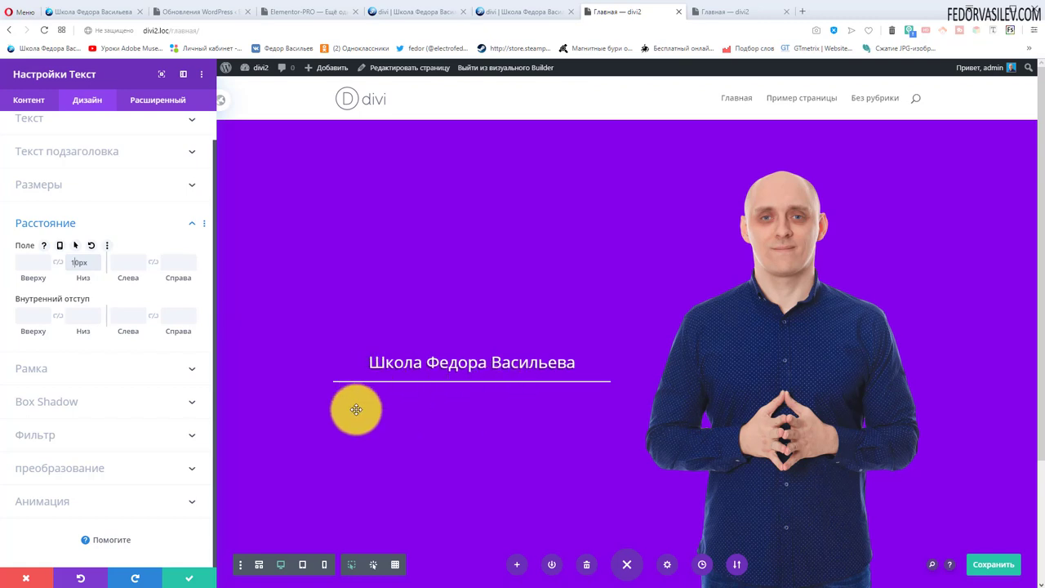
key("Return")
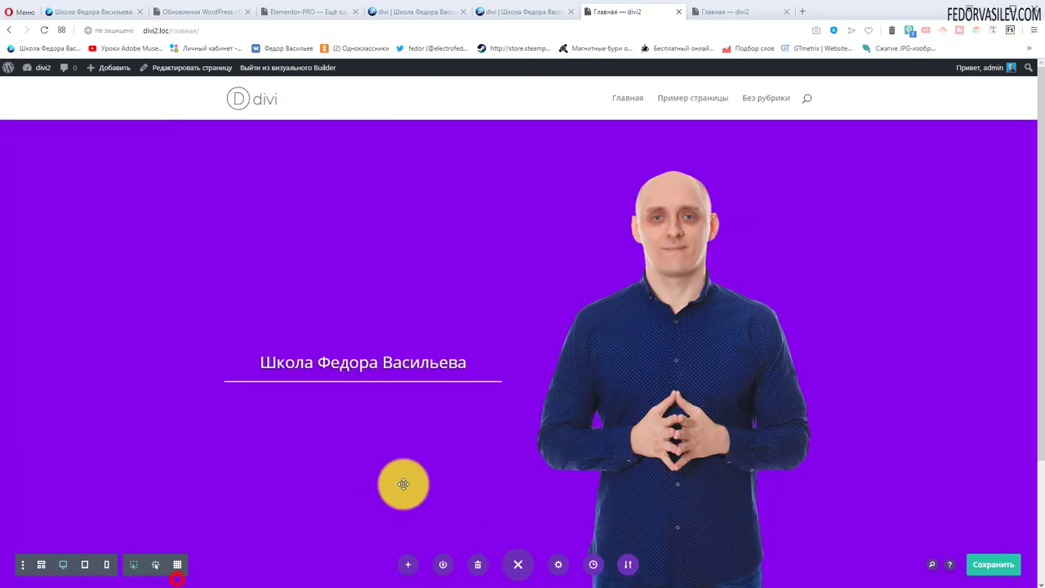
- Check the description under the sample page's divider line, and insert a Text module below the divider on the page being built
left_click(406, 11)
key("ctrl+Tab")
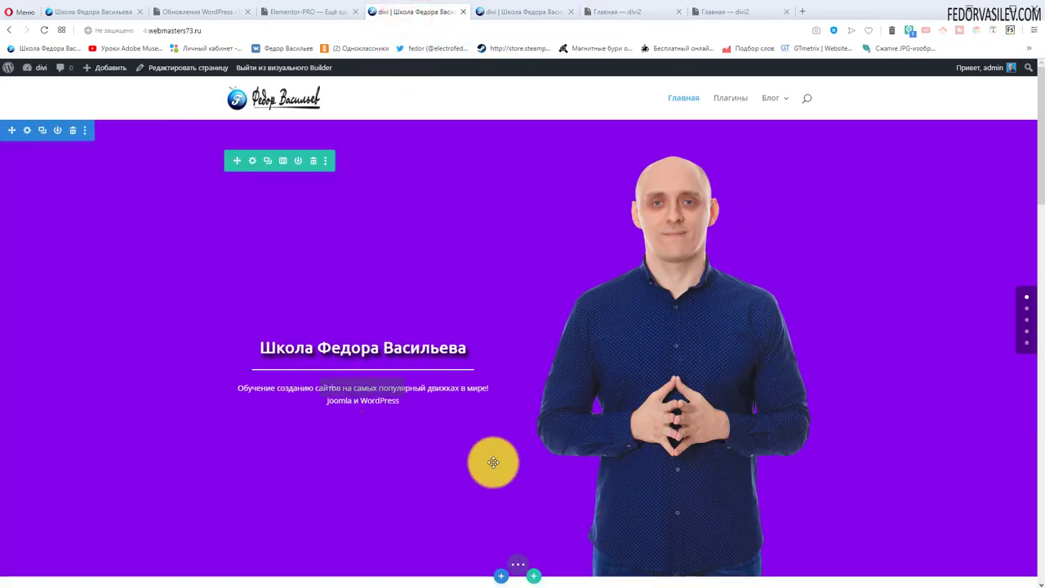
key("ctrl+Tab")
left_click(361, 412)
scroll(419, 296, "down", 5)
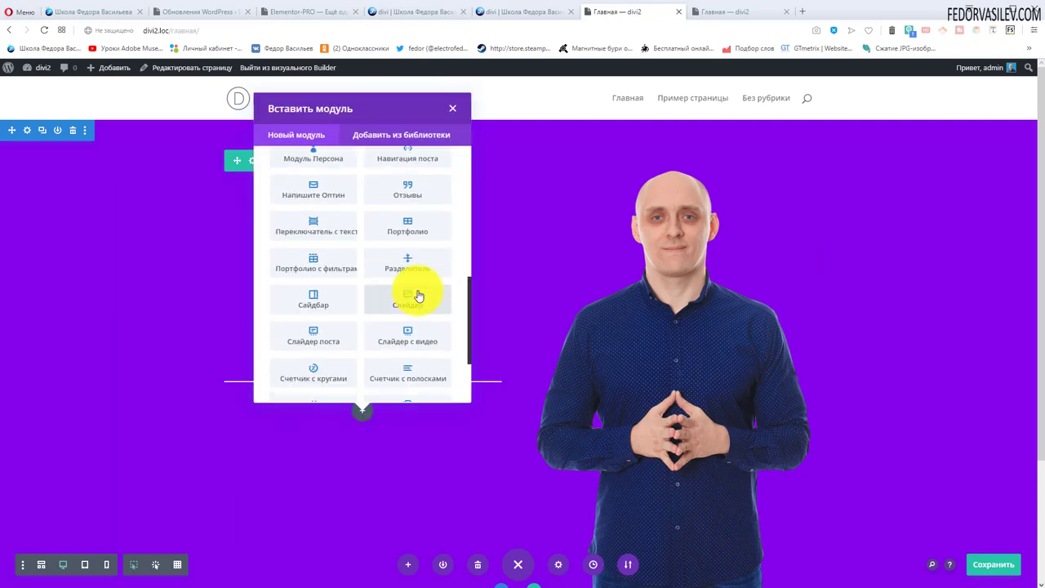
left_click(405, 335)
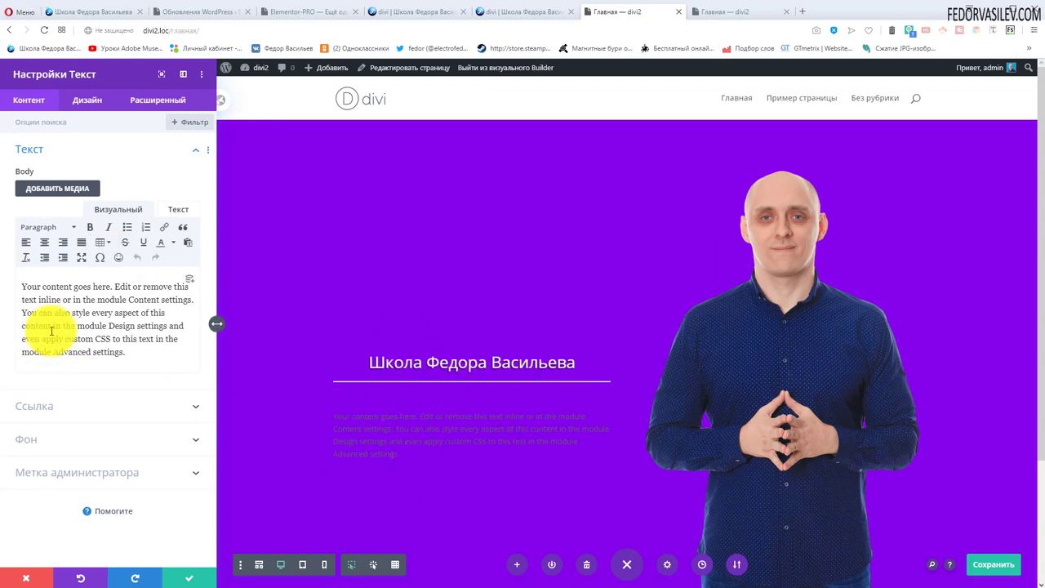
- Replace the new module's placeholder text with the sample's "Обучение созданию сайтов на самых популярный движках в мире! Joomla и WordPress"
left_click(171, 209)
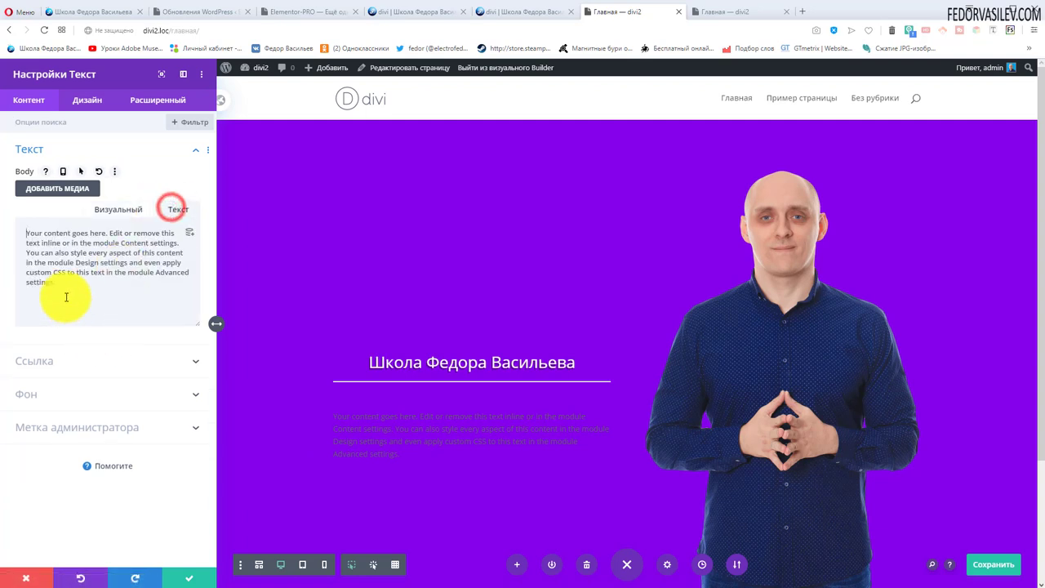
left_click_drag(66, 286, 12, 227)
key("BackSpace")
right_click(113, 247)
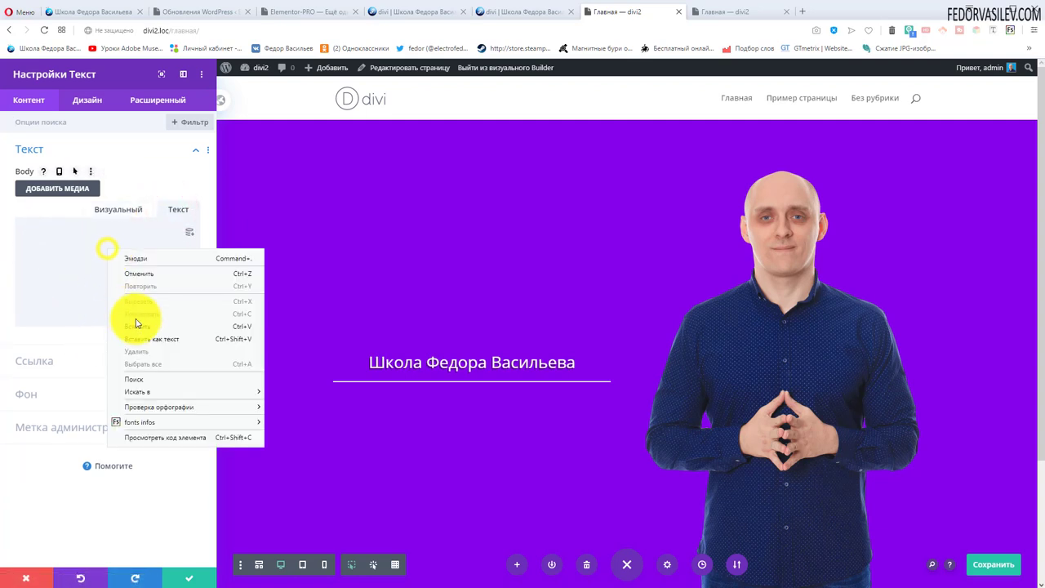
left_click(136, 322)
left_click(124, 209)
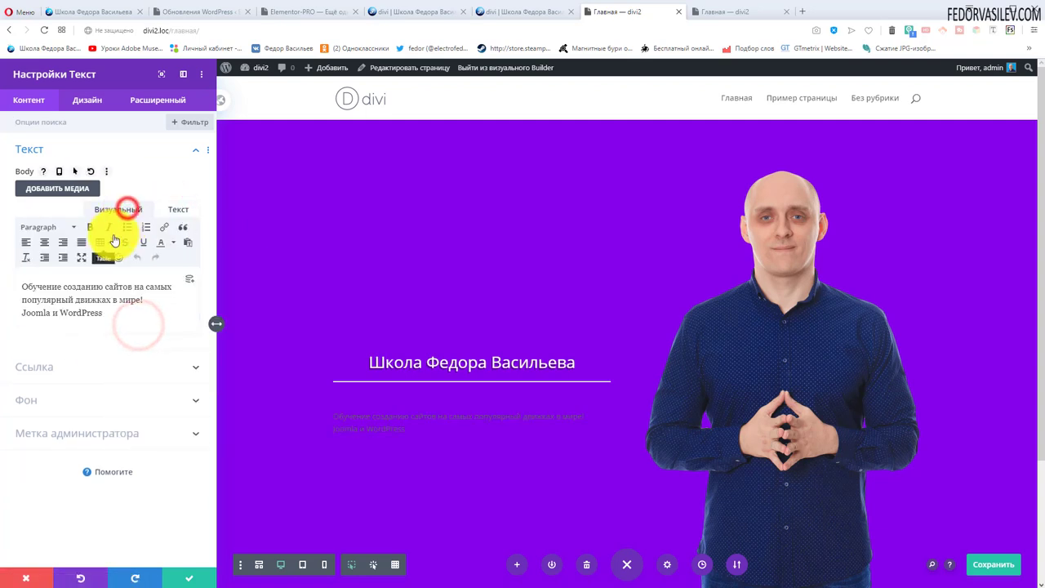
- Make the description text white and centre-aligned, and close the module settings
left_click(87, 102)
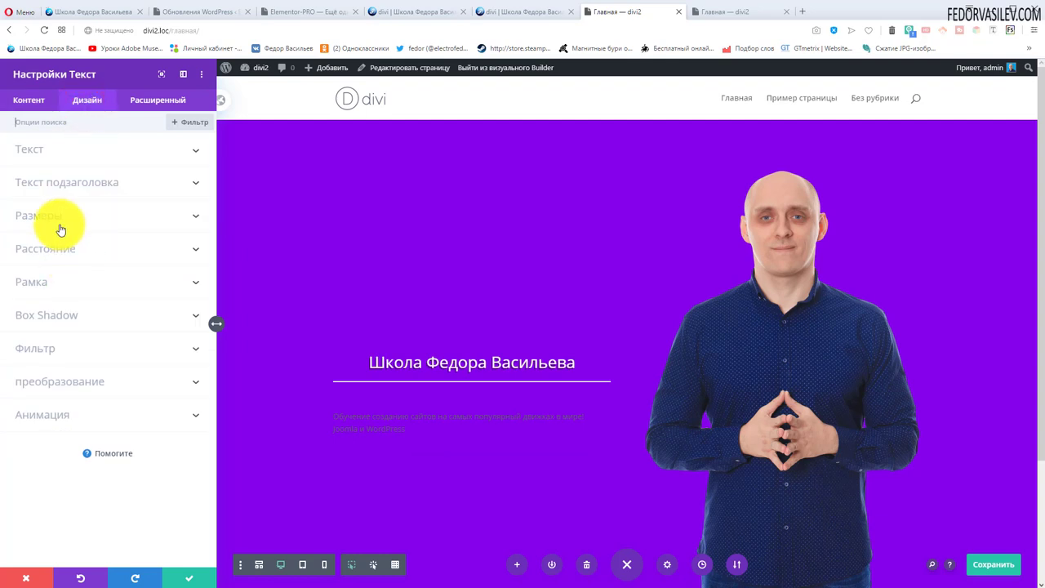
left_click(29, 150)
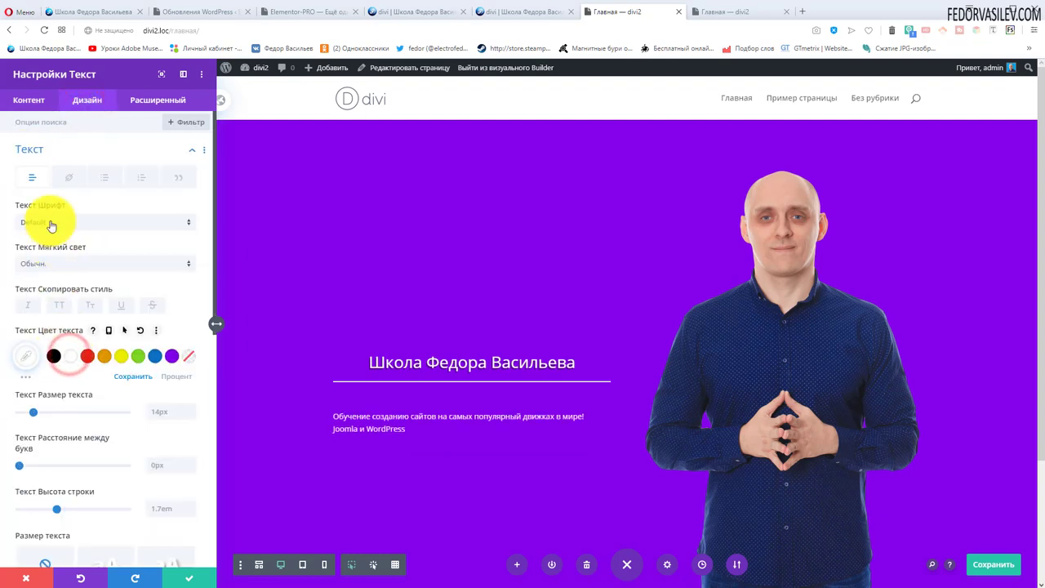
scroll(70, 327, "down", 2)
scroll(73, 384, "down", 1)
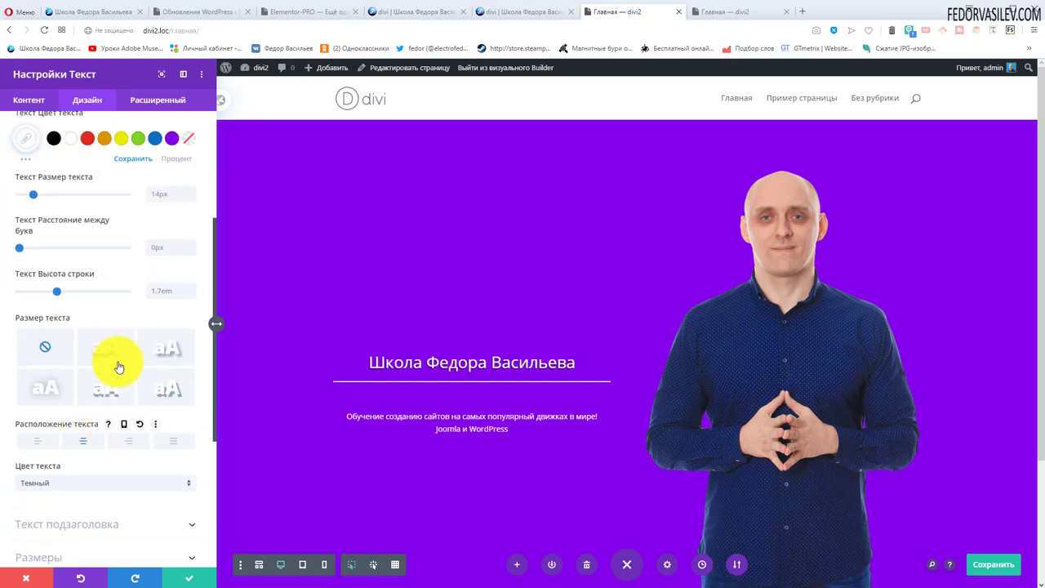
key("Escape")
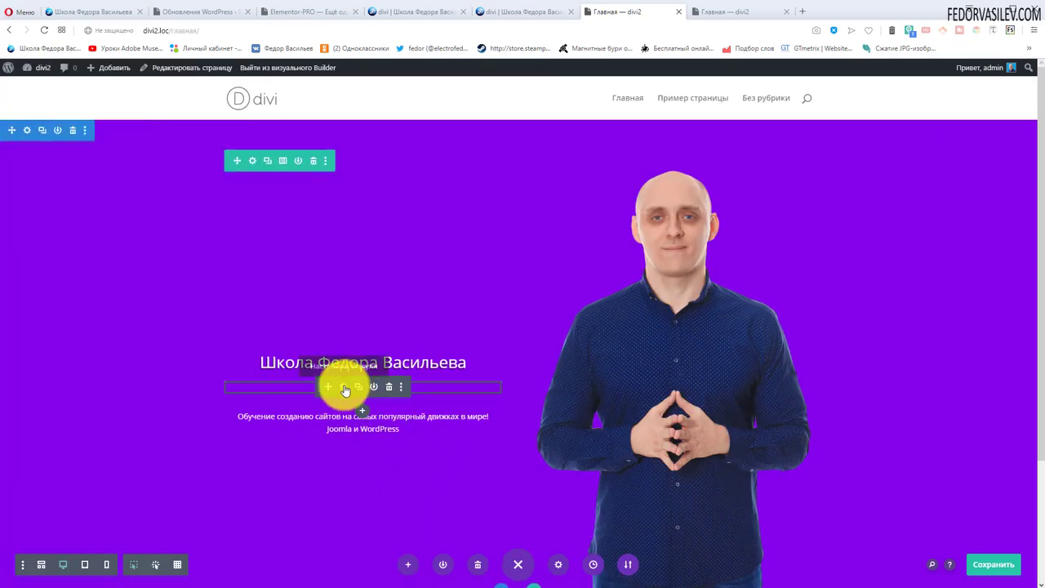
- Set the divider's bottom margin (Поле, Низ) to 0px and save its settings
left_click(344, 387)
left_click(69, 101)
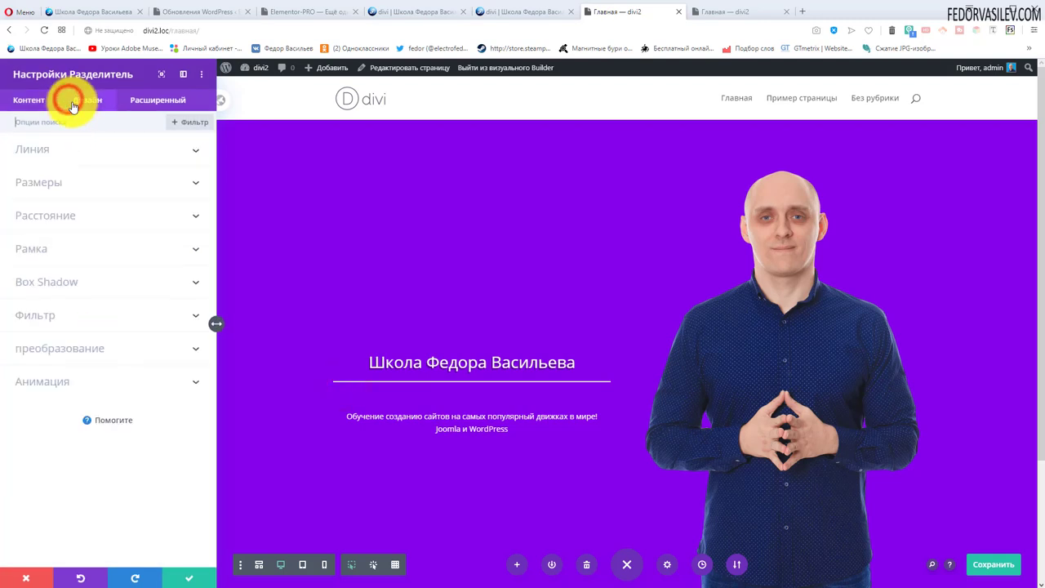
left_click(72, 218)
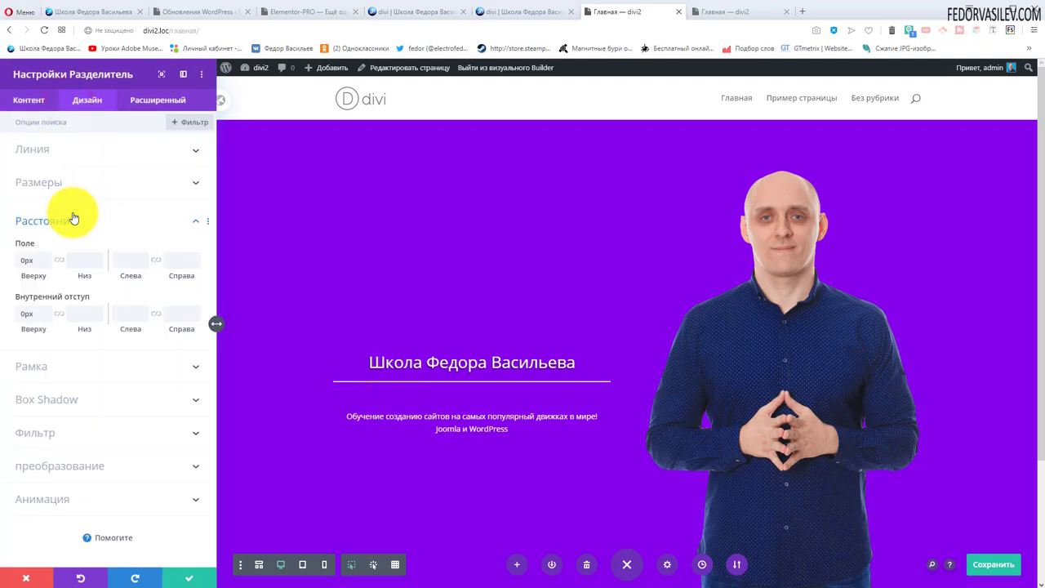
left_click(83, 263)
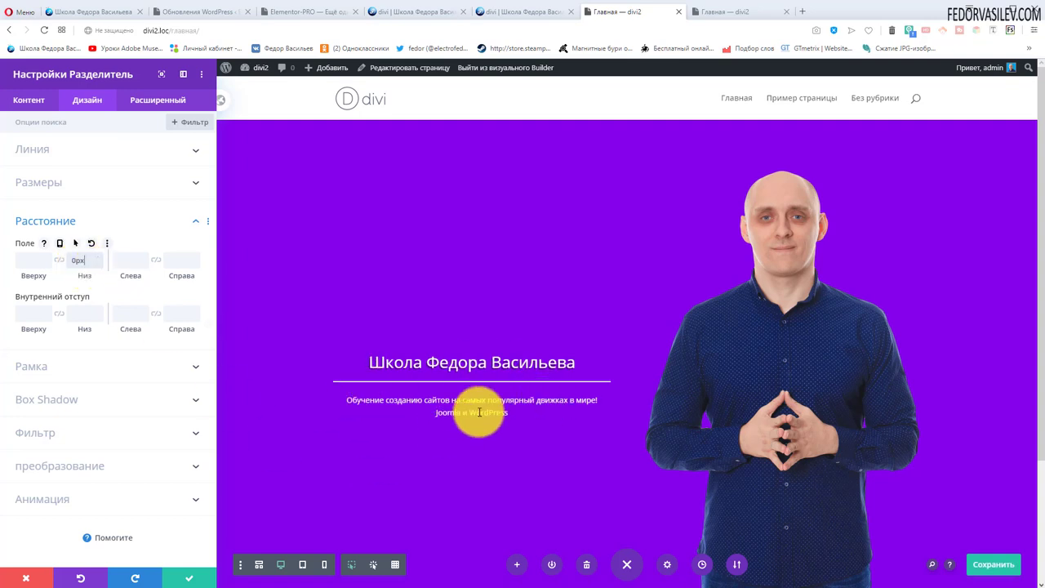
left_click(188, 578)
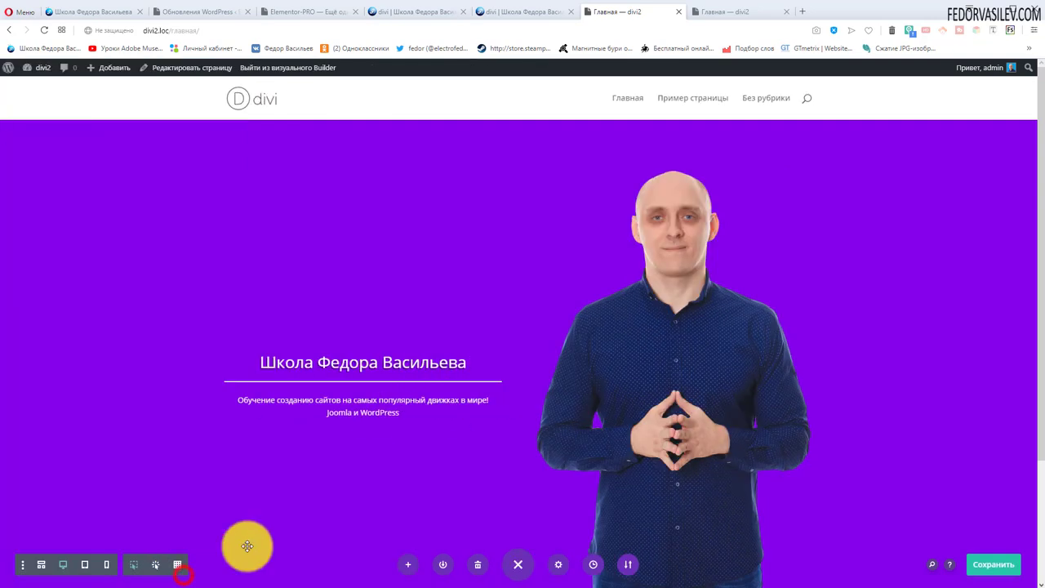
- Save the whole page and reload its published version to check the result
left_click(976, 570)
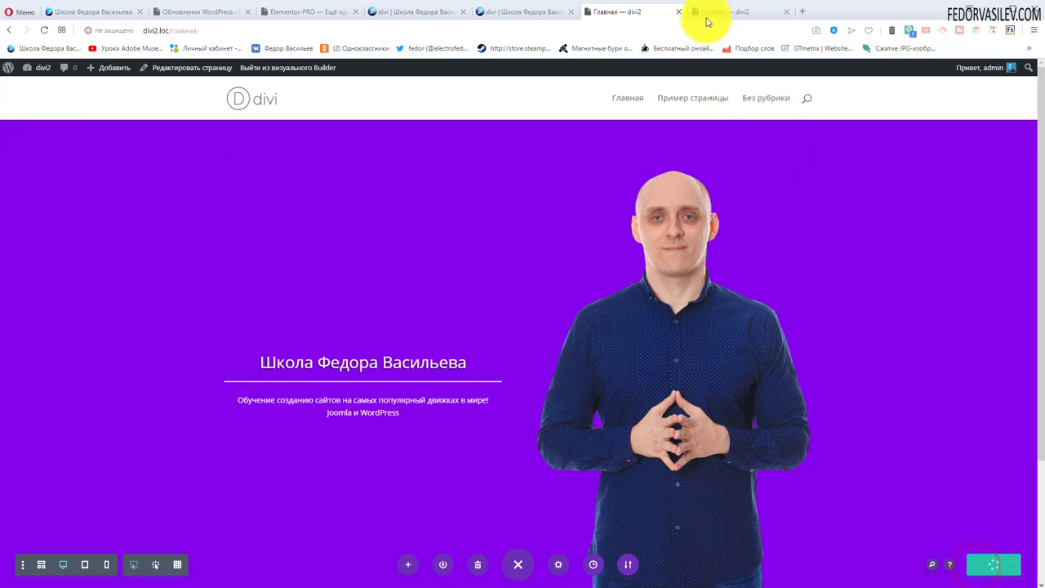
left_click(709, 12)
left_click(44, 30)
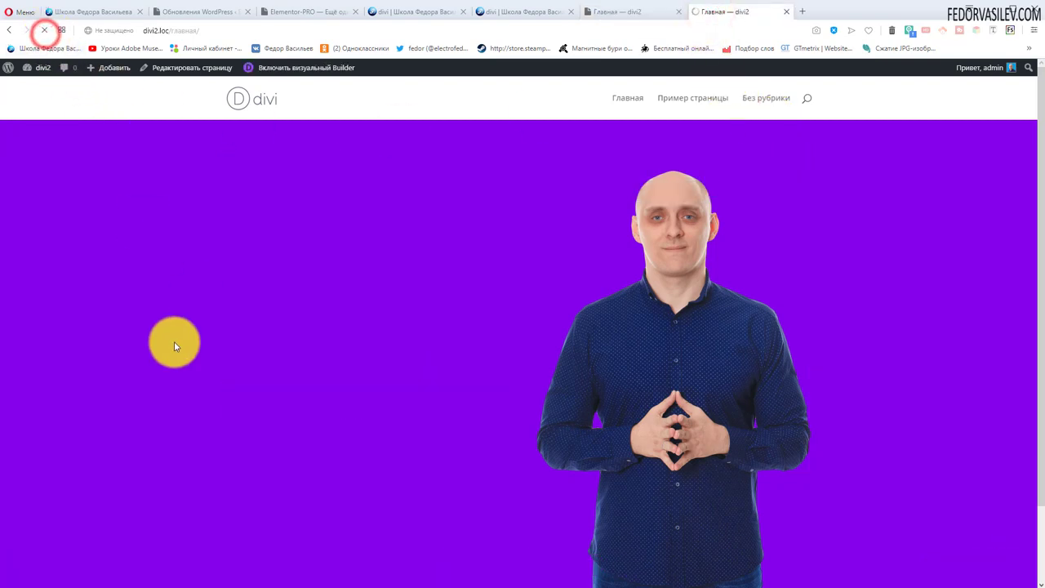
- Look over the reloaded published page from the header down to the footer
scroll(357, 366, "down", 2)
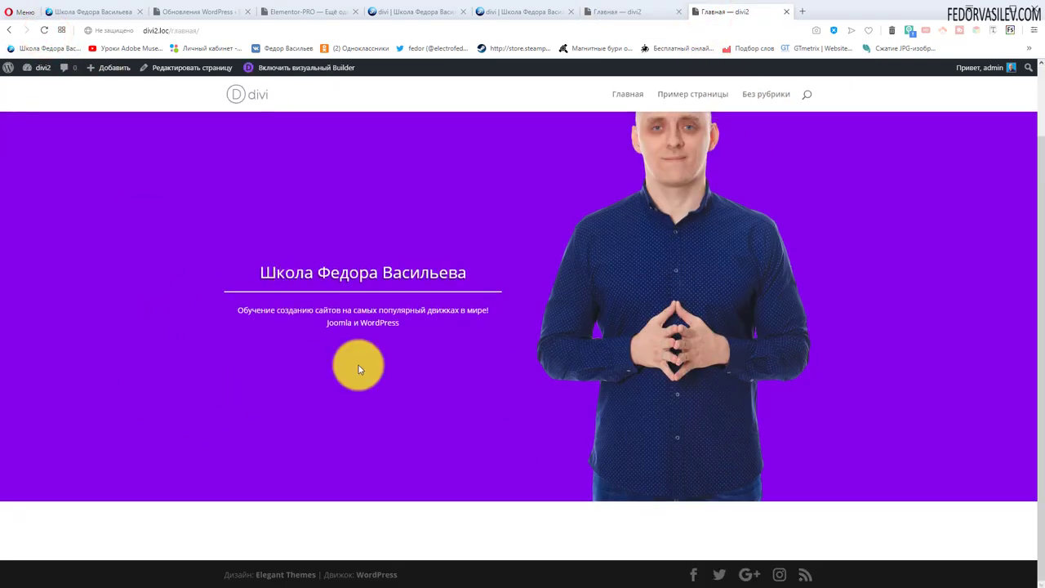
scroll(397, 401, "up", 2)
scroll(152, 362, "down", 2)
scroll(155, 343, "up", 2)
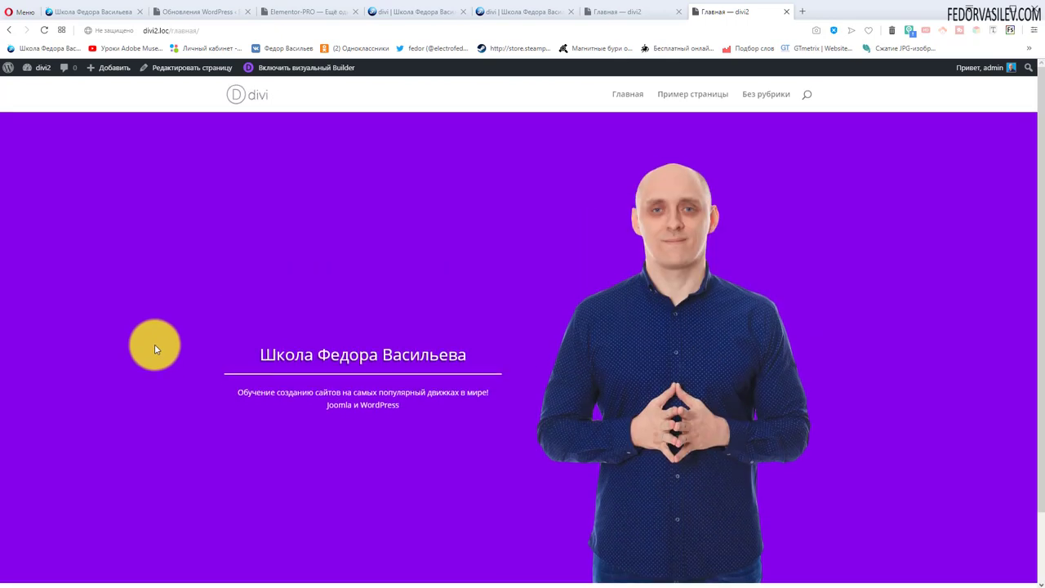
- Return to the visual builder and preview the page in tablet and phone layouts before restoring the desktop layout
key("ctrl+shift+Tab")
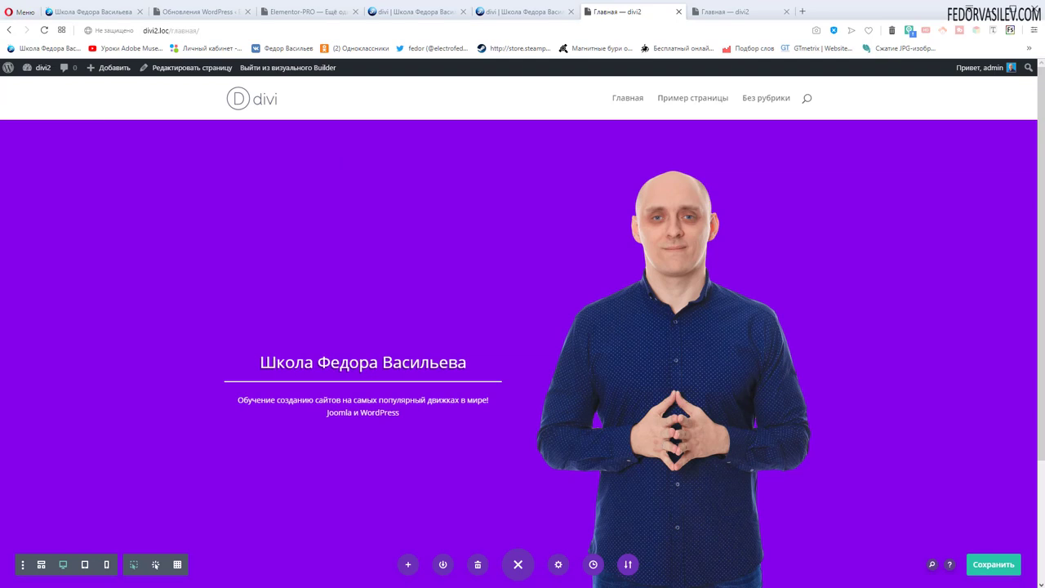
left_click(518, 564)
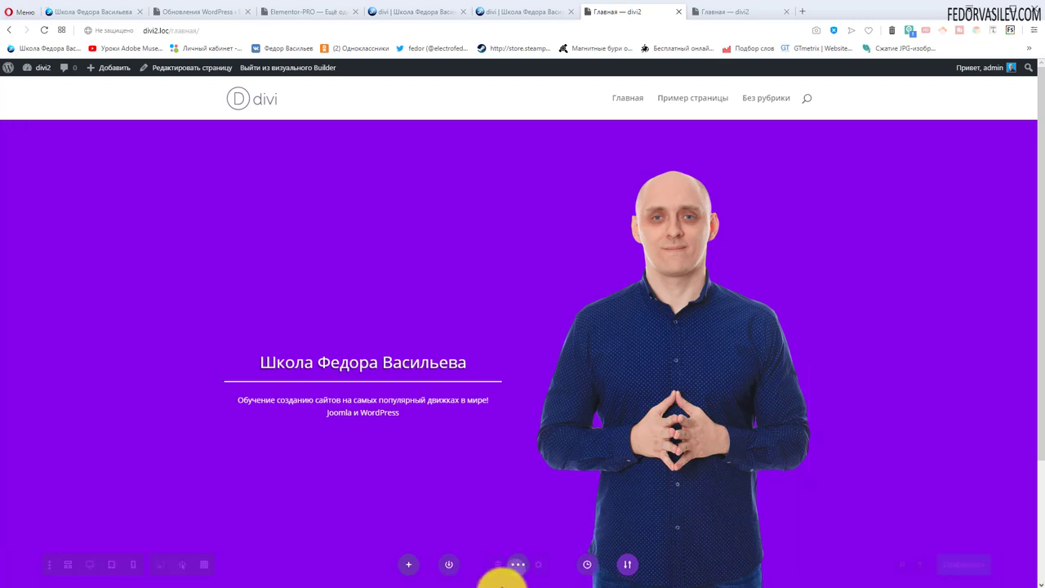
left_click(519, 567)
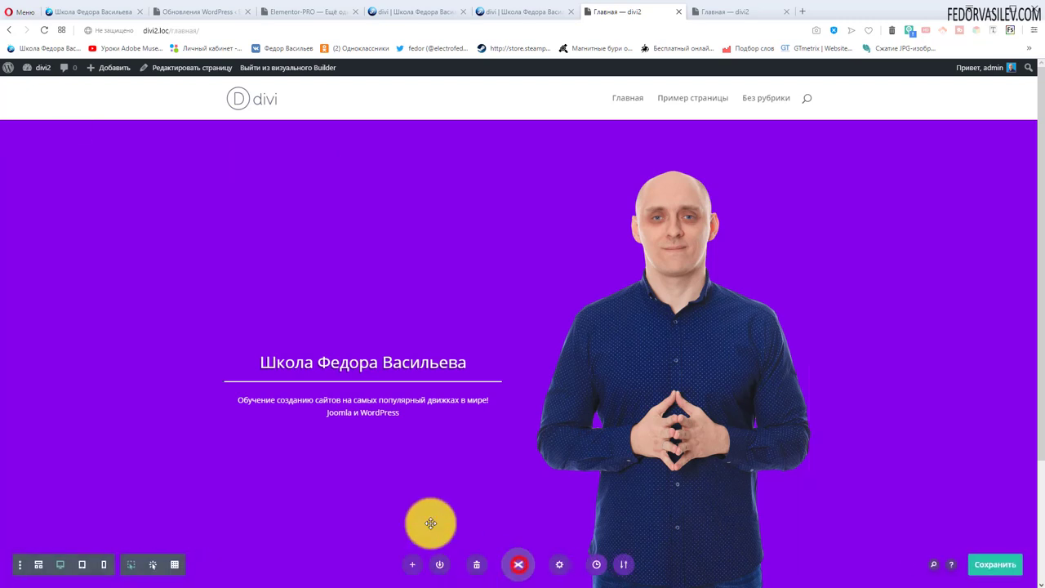
left_click(85, 565)
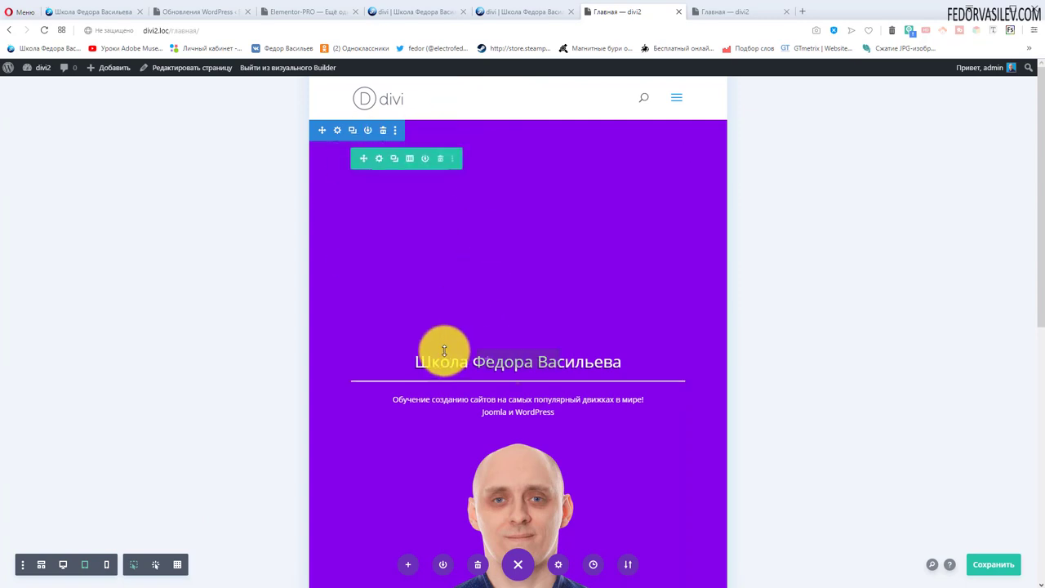
scroll(444, 351, "down", 2)
left_click(109, 565)
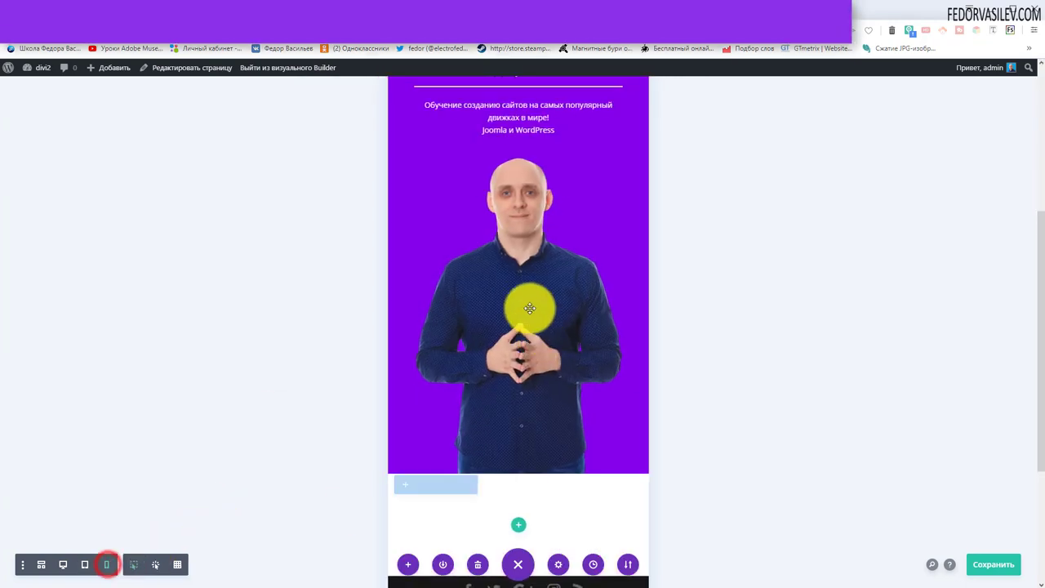
left_click_drag(508, 471, 451, 390)
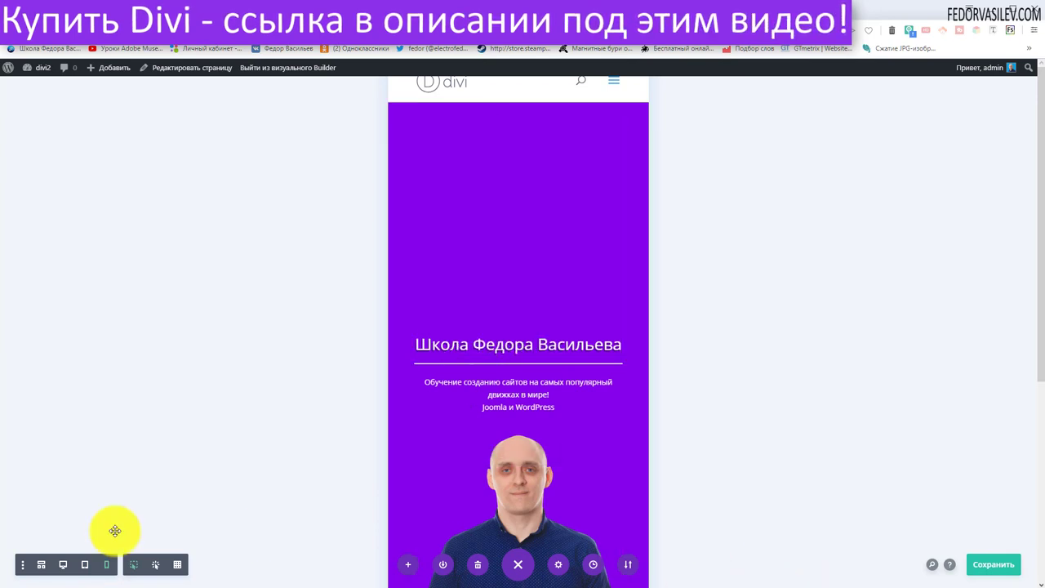
left_click(63, 564)
- Open the spacing settings of the row's first column and enable per-device inner padding, with 350px at the top for desktop
left_click(253, 163)
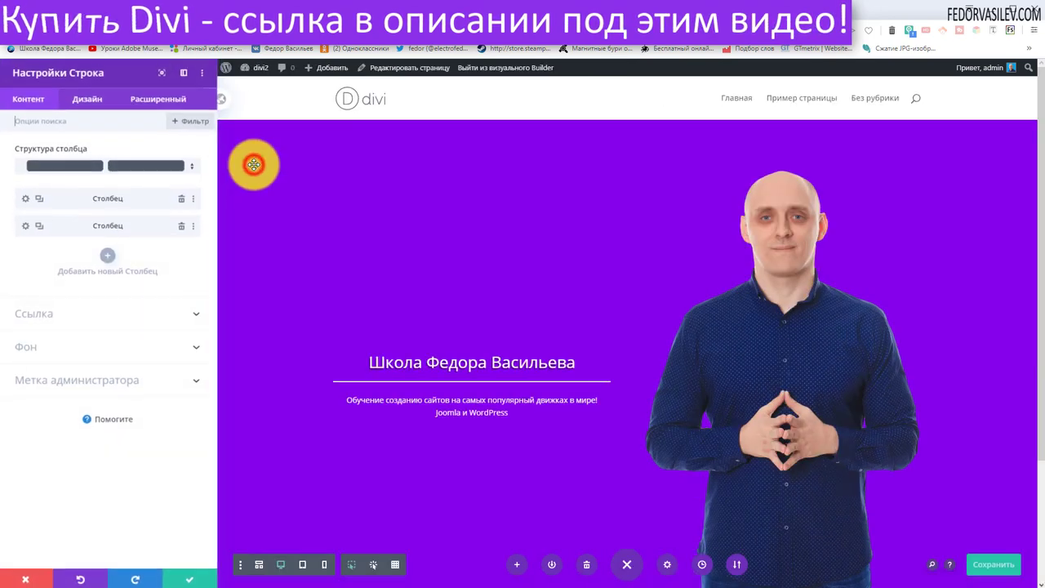
left_click(29, 203)
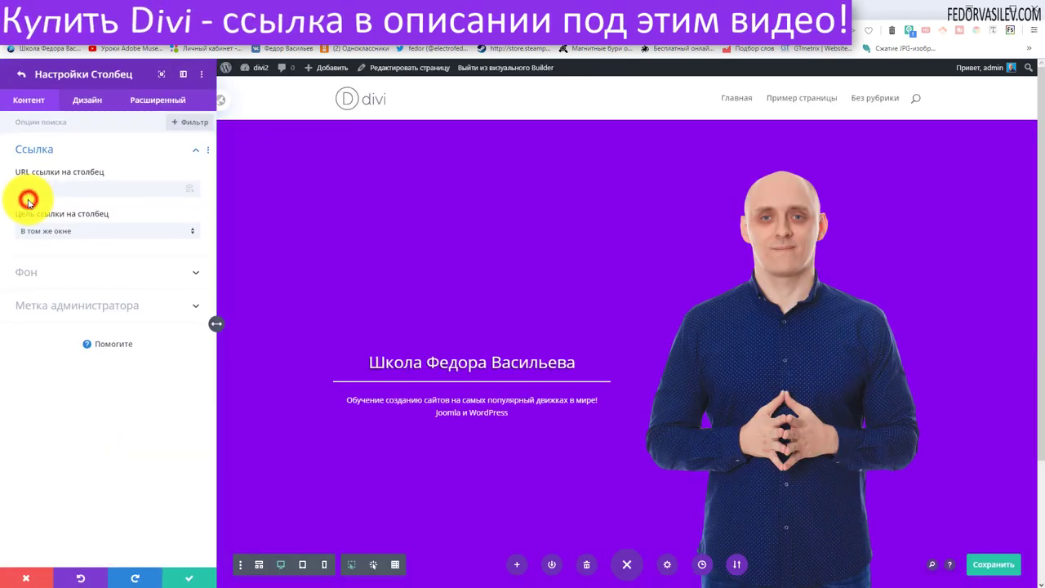
left_click(90, 108)
left_click(45, 149)
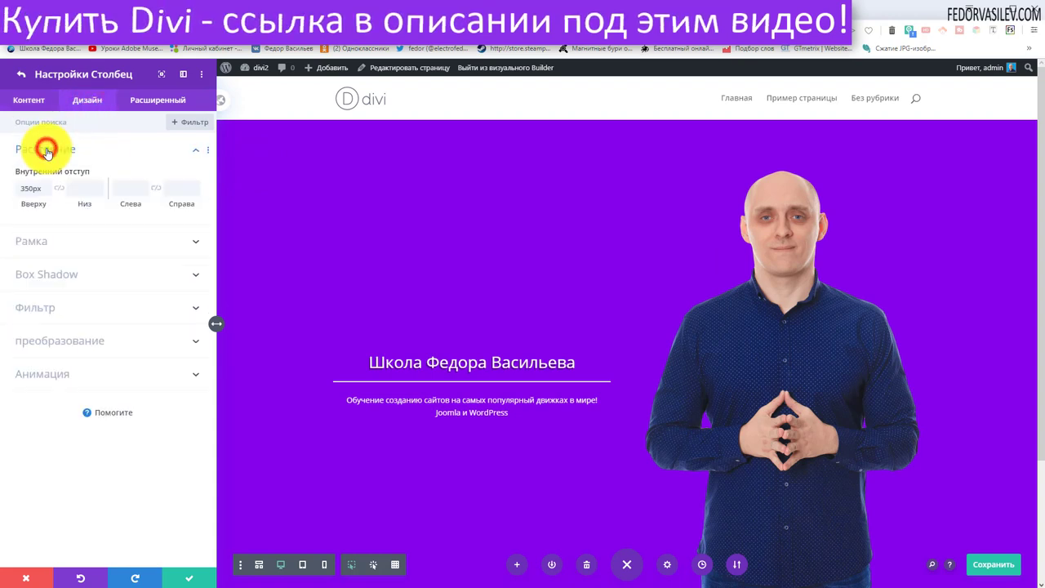
mouse_move(66, 175)
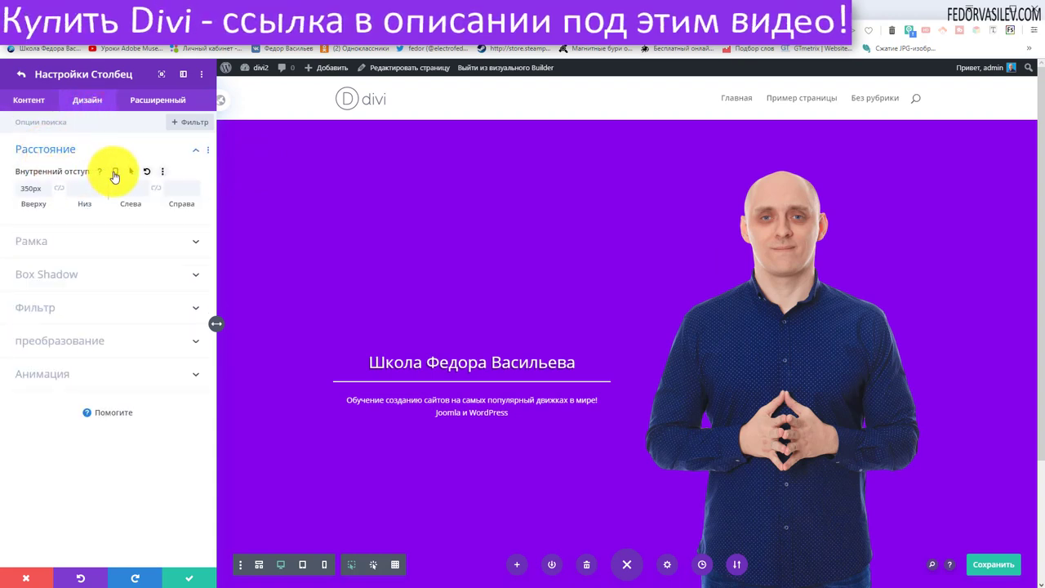
left_click(115, 173)
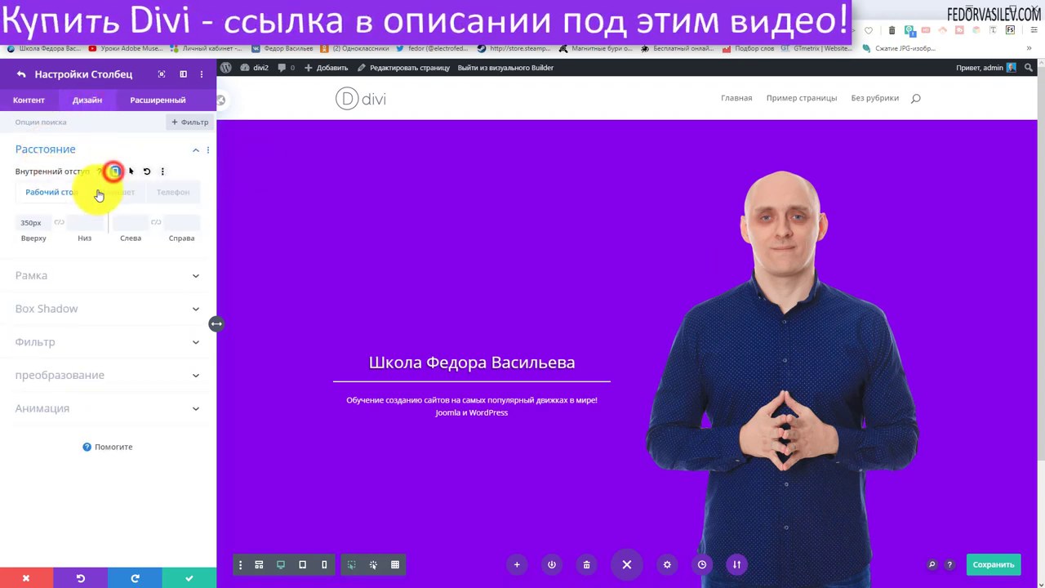
left_click(24, 223)
type("350px")
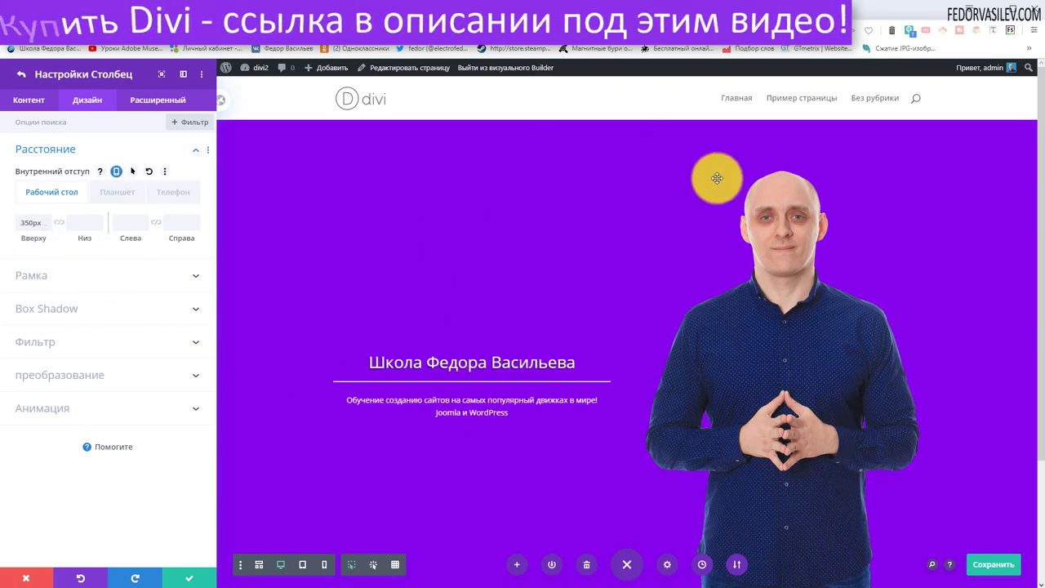
- Set the first column's top inner padding (Внутренний отступ, Вверху) for tablet (Планшет) to 0px
left_click(111, 197)
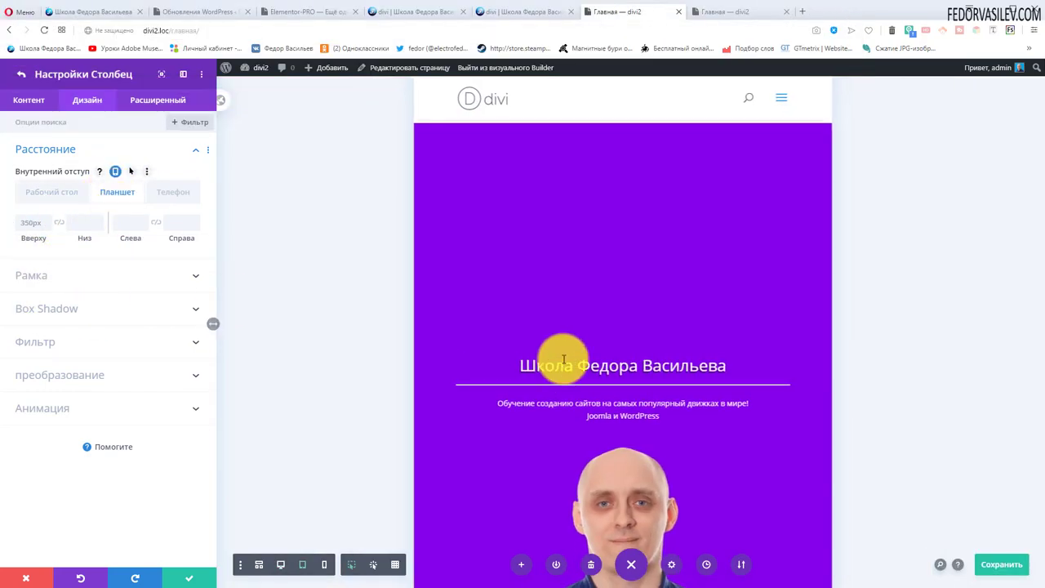
scroll(542, 245, "down", 4)
scroll(635, 448, "up", 4)
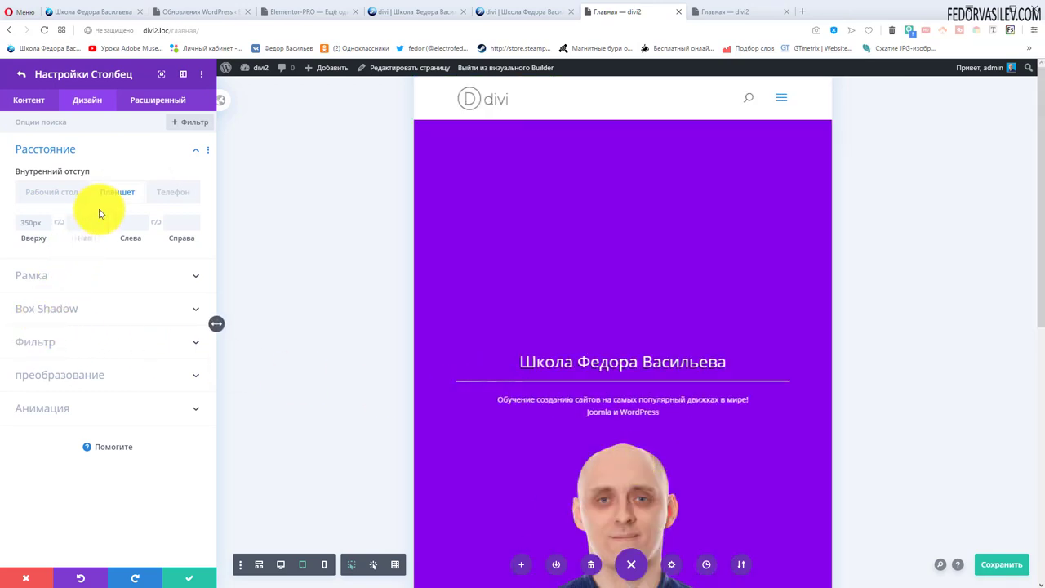
left_click(117, 197)
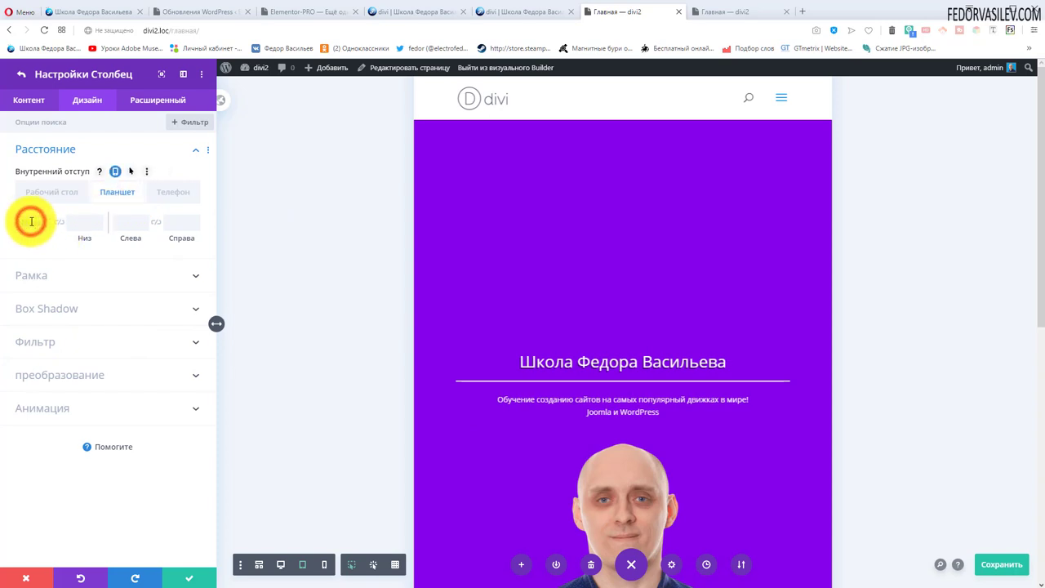
left_click(31, 222)
type("0")
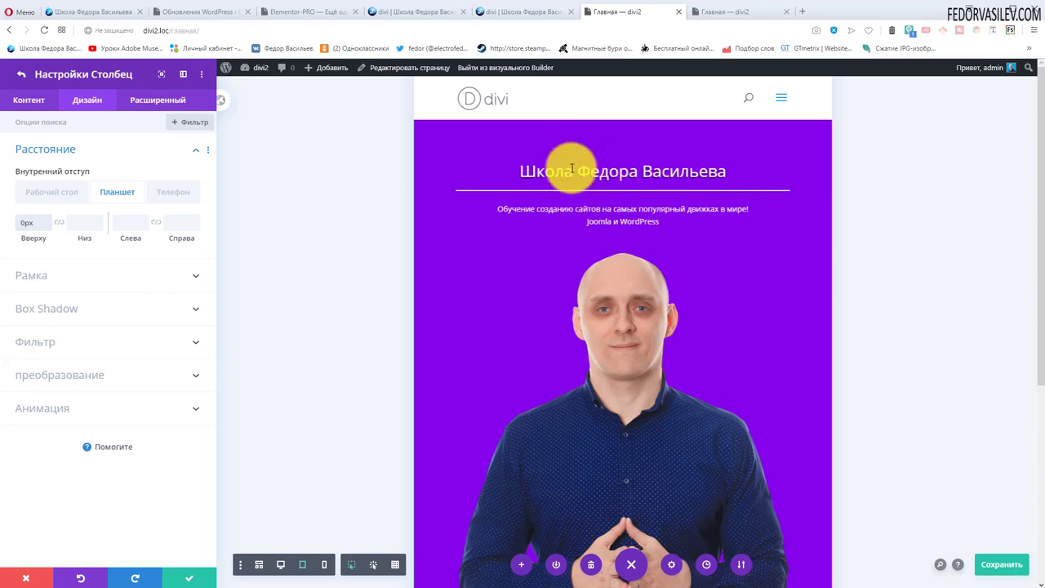
- Compare the column's padding and page layout across the phone, desktop and tablet variants
left_click(177, 196)
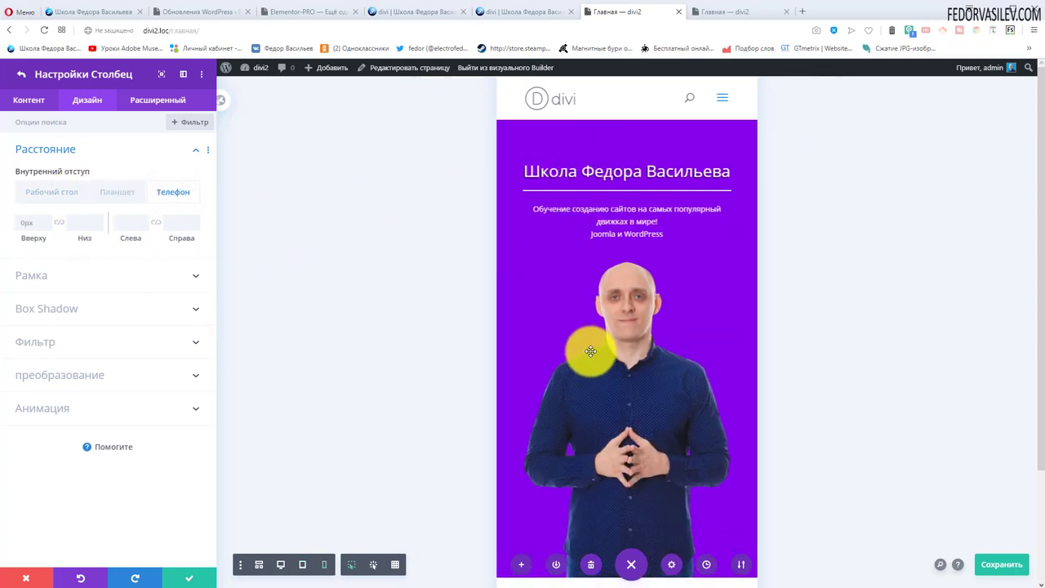
scroll(590, 345, "down", 3)
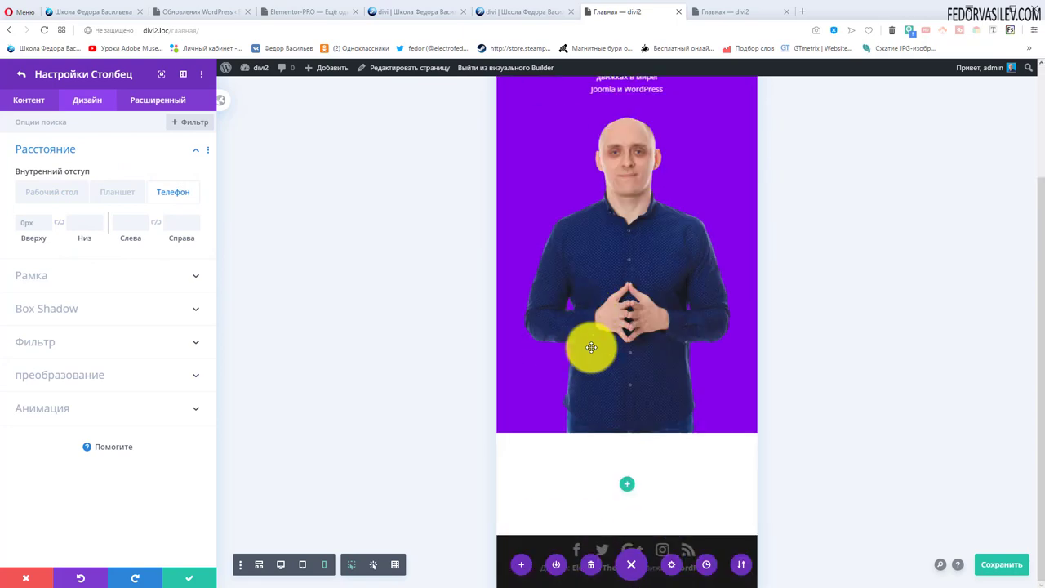
scroll(590, 346, "up", 3)
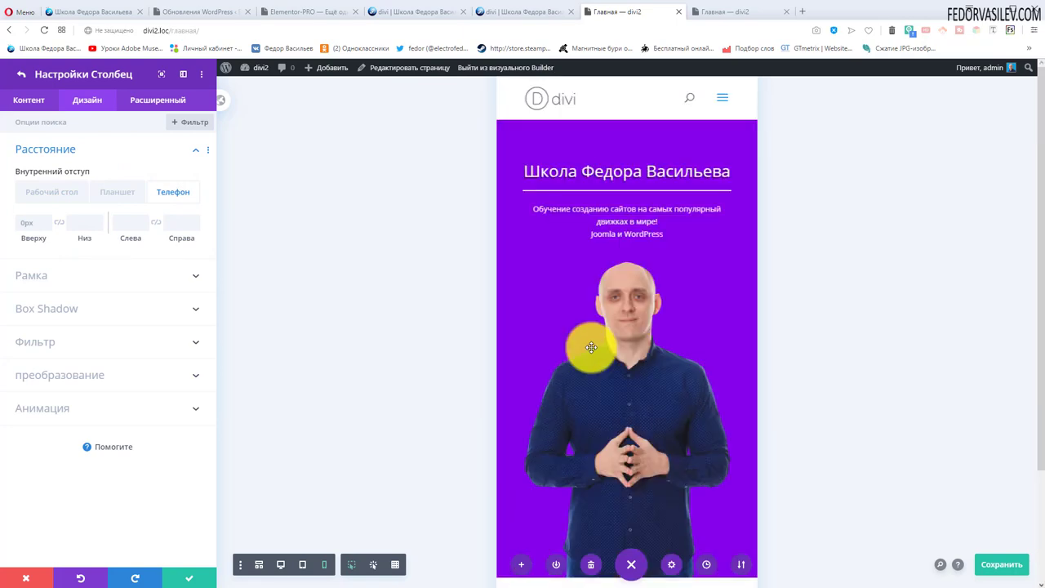
left_click(42, 193)
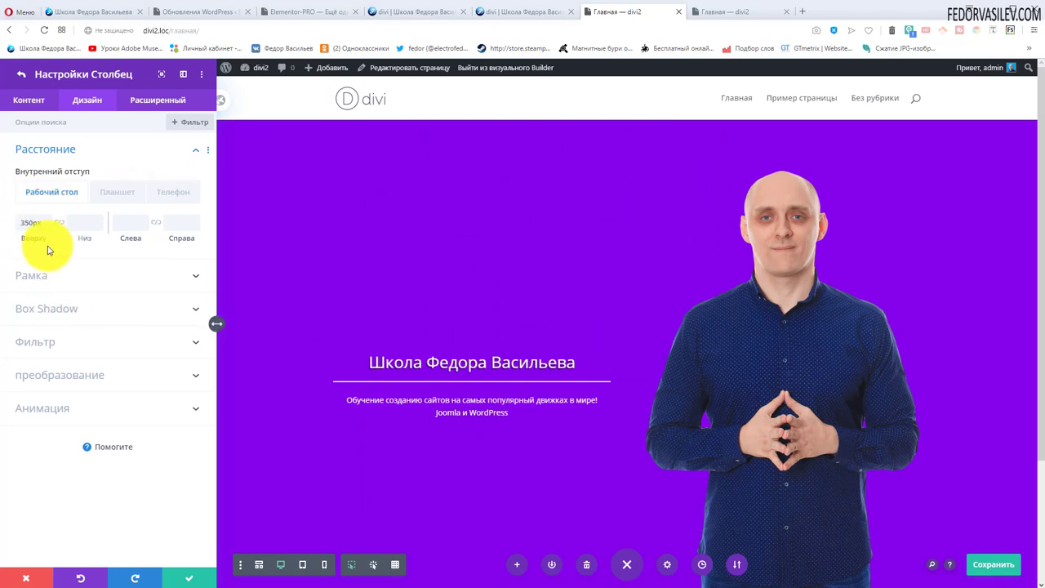
left_click(104, 198)
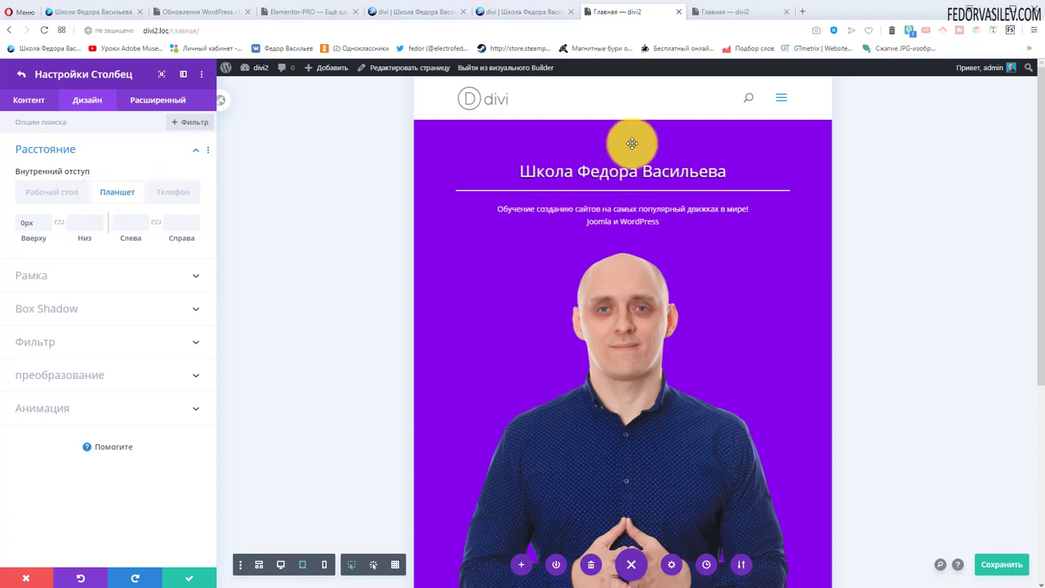
left_click(165, 194)
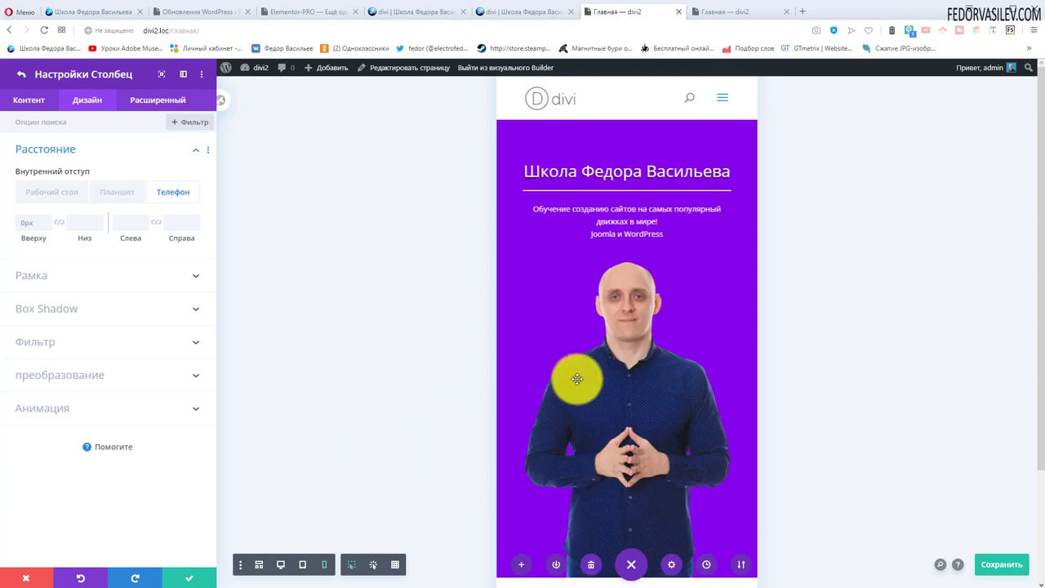
- Save the column settings and the whole page, and reload the published version to check it
left_click(194, 580)
left_click(984, 572)
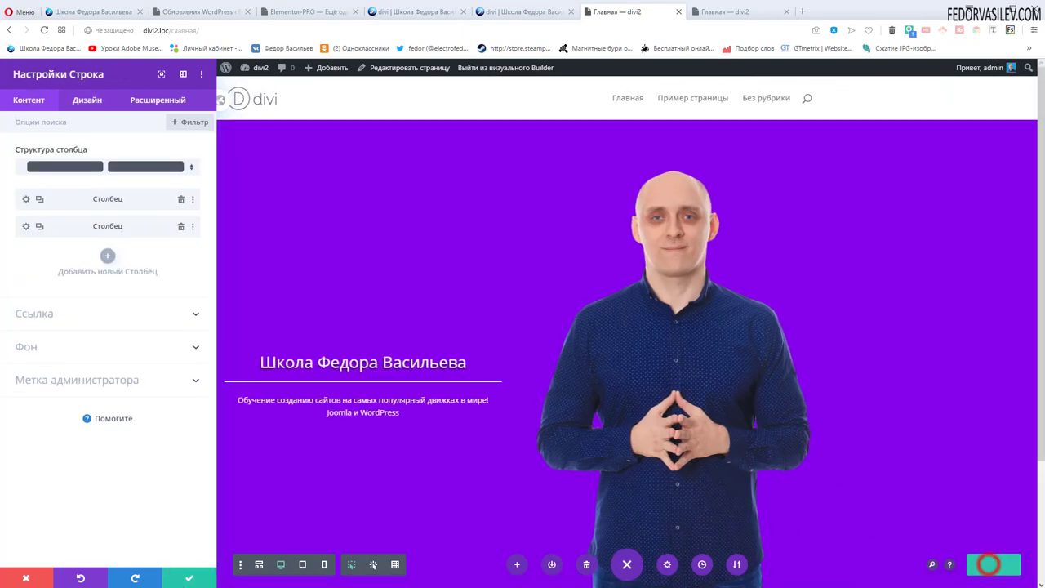
key("ctrl+Tab")
left_click(44, 31)
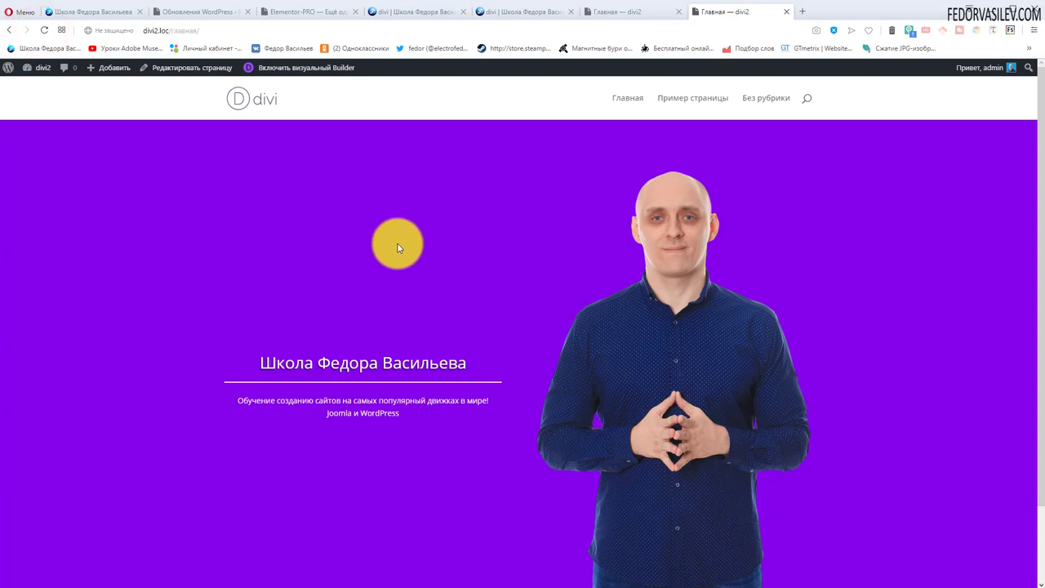
scroll(482, 269, "down", 1)
scroll(487, 286, "up", 1)
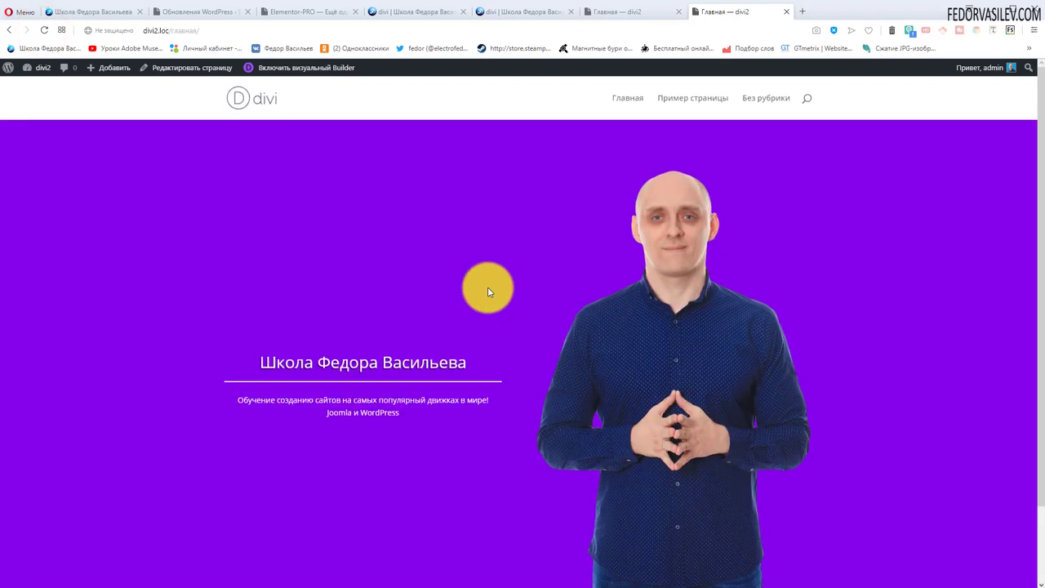
- Inspect the published page in the browser's developer tools, widen the page area to about half the window and emulate a 430-wide device
right_click(368, 234)
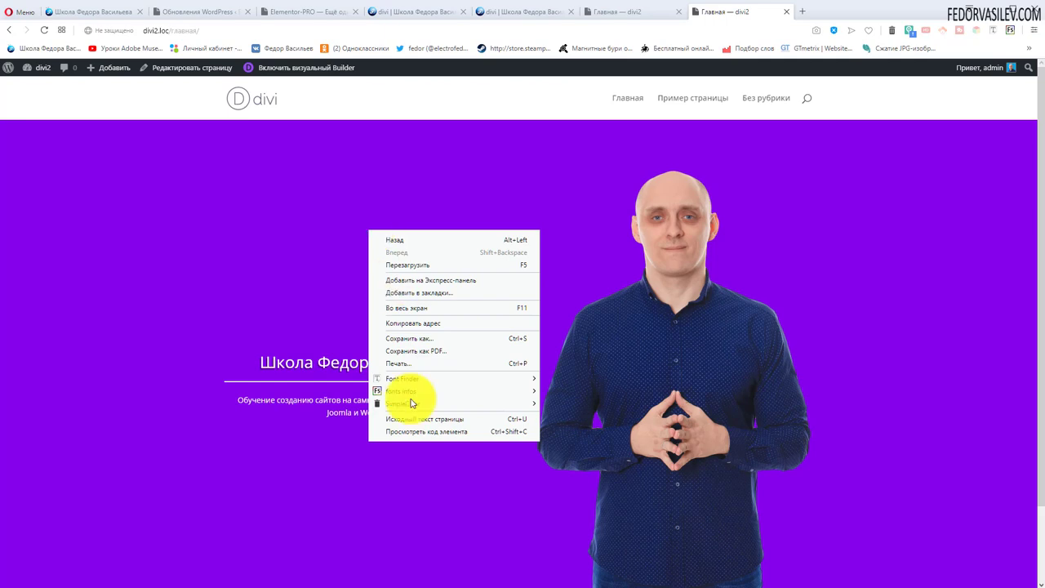
left_click(434, 433)
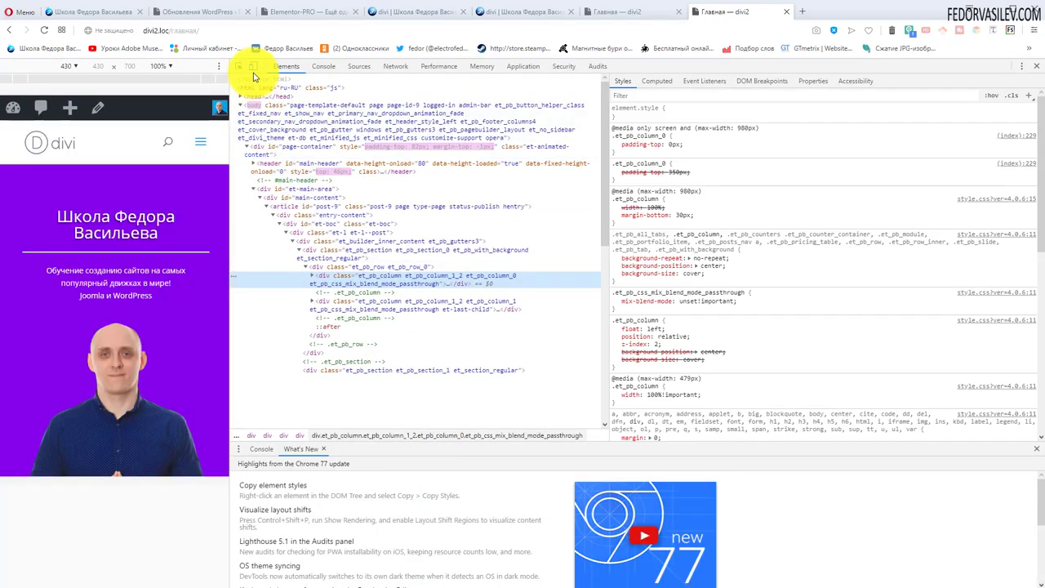
left_click(254, 70)
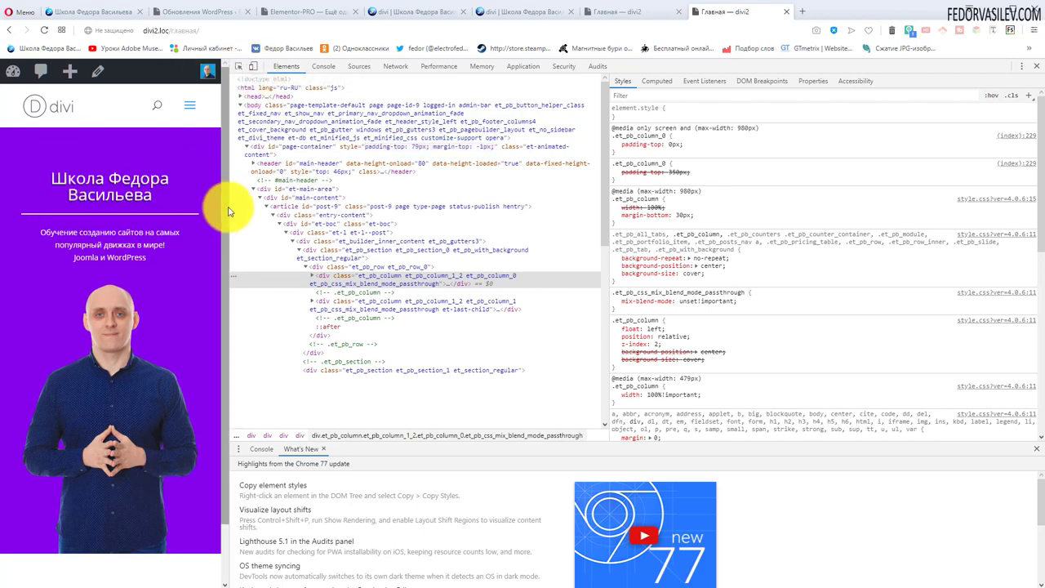
left_click_drag(233, 205, 522, 245)
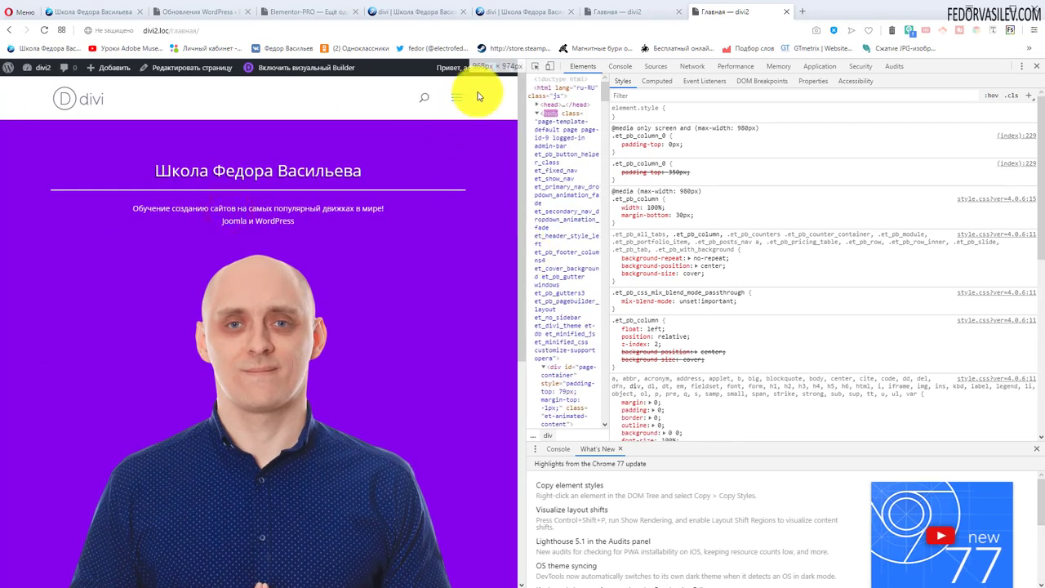
left_click(549, 66)
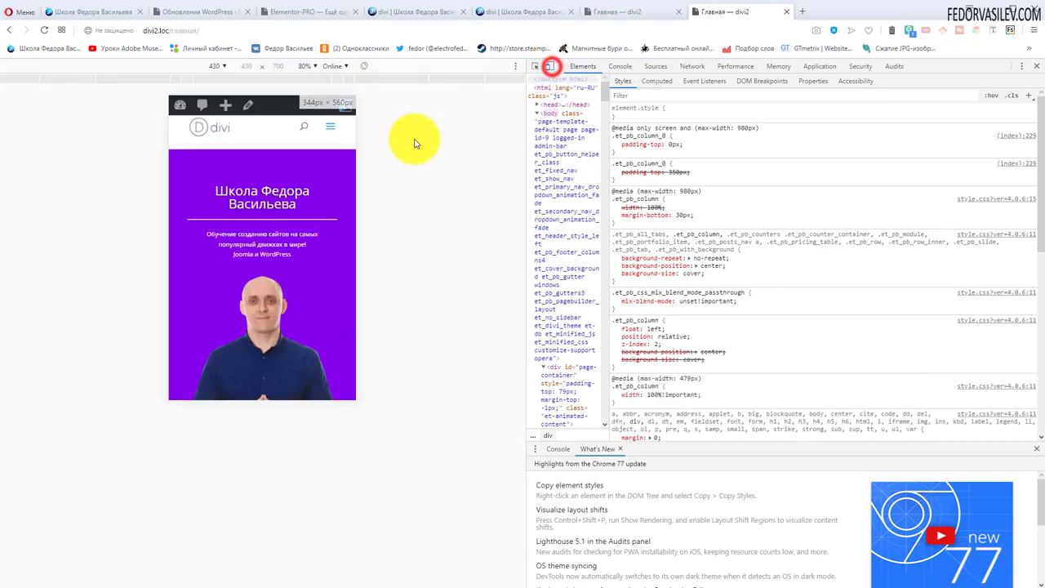
- Examine the emulated page in portrait and landscape orientation, and close the developer tools
scroll(265, 186, "down", 5)
scroll(266, 186, "up", 5)
left_click(224, 68)
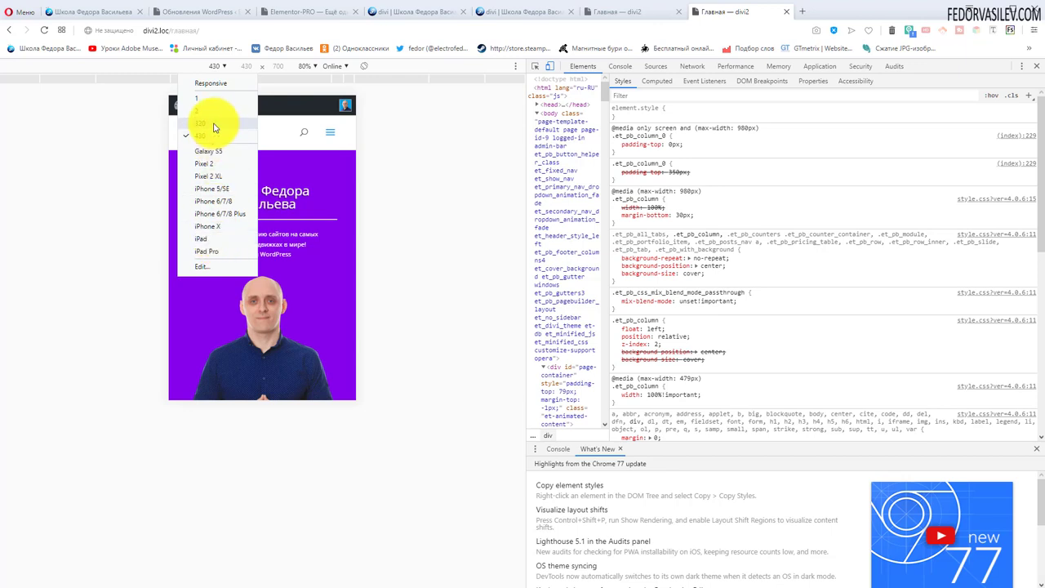
left_click(131, 101)
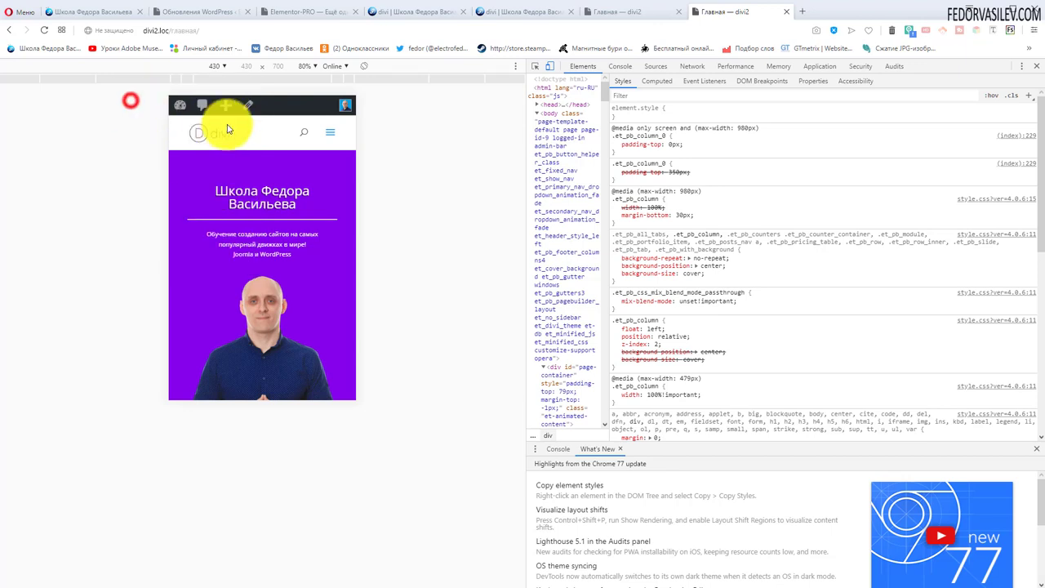
left_click(365, 67)
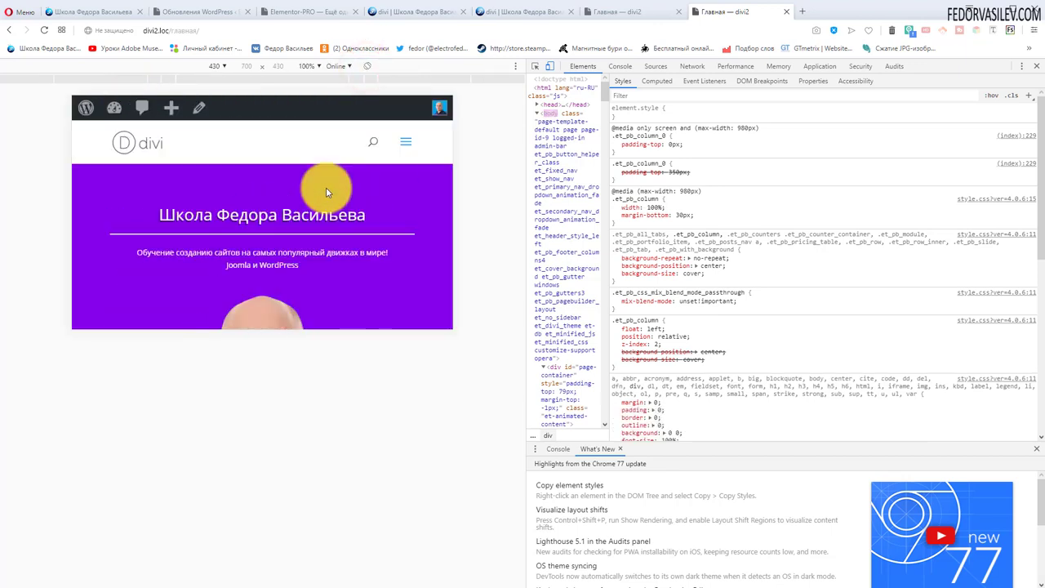
left_click(366, 66)
scroll(270, 245, "down", 5)
scroll(276, 282, "up", 5)
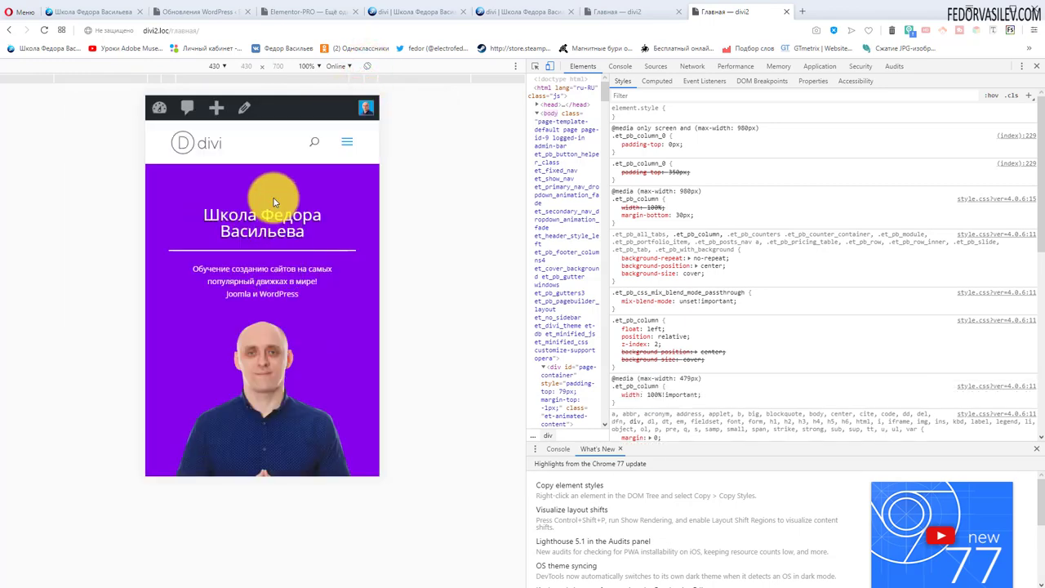
left_click(1037, 66)
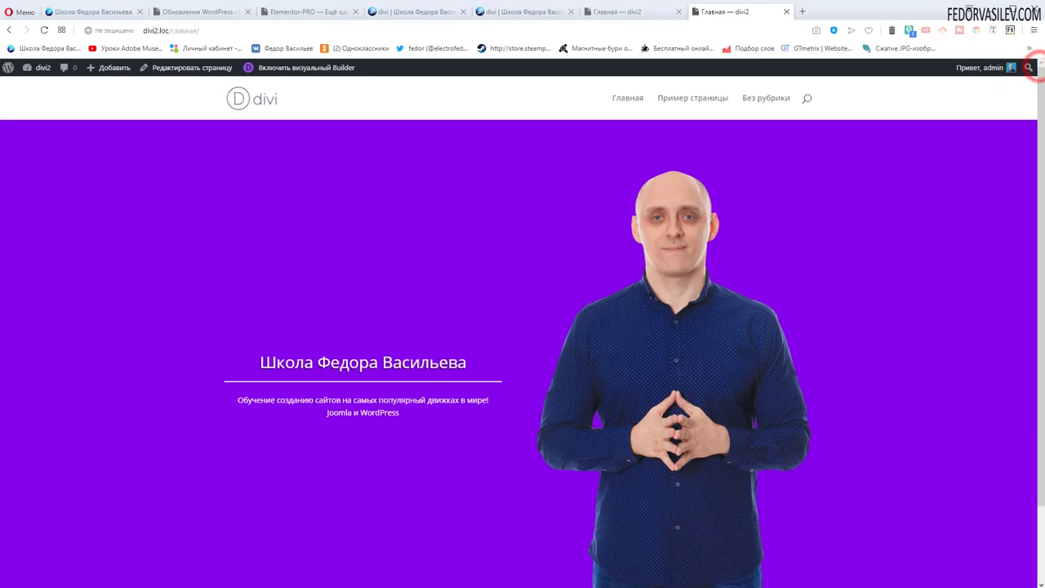